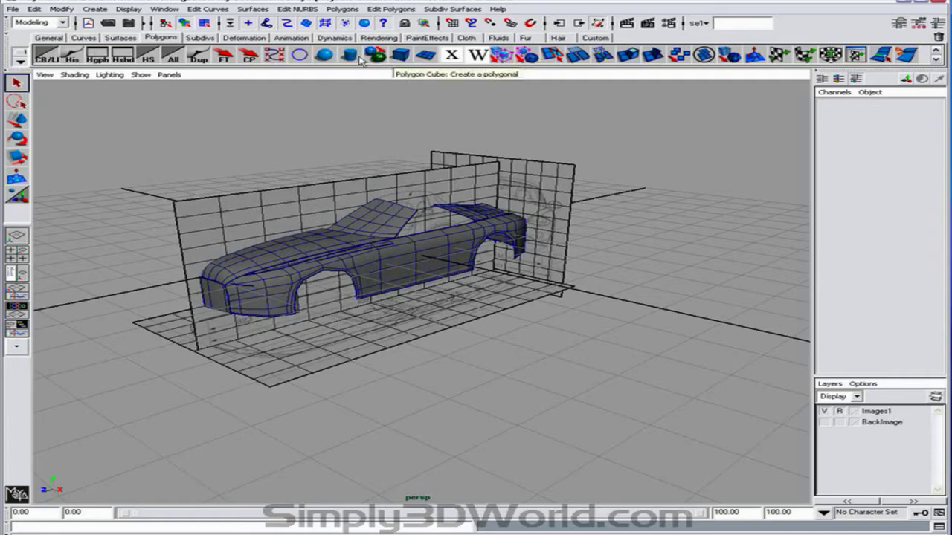
Create a polygon sphere primitive and raise it above the car to about 2.79 units in Y.
{"action": "left_click", "coordinate": [937, 61]}
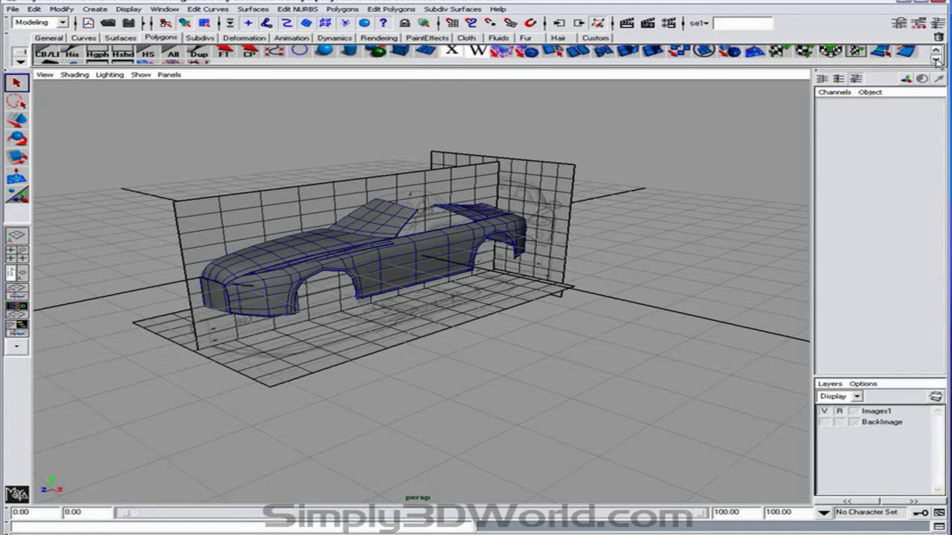
{"action": "left_click", "coordinate": [937, 61]}
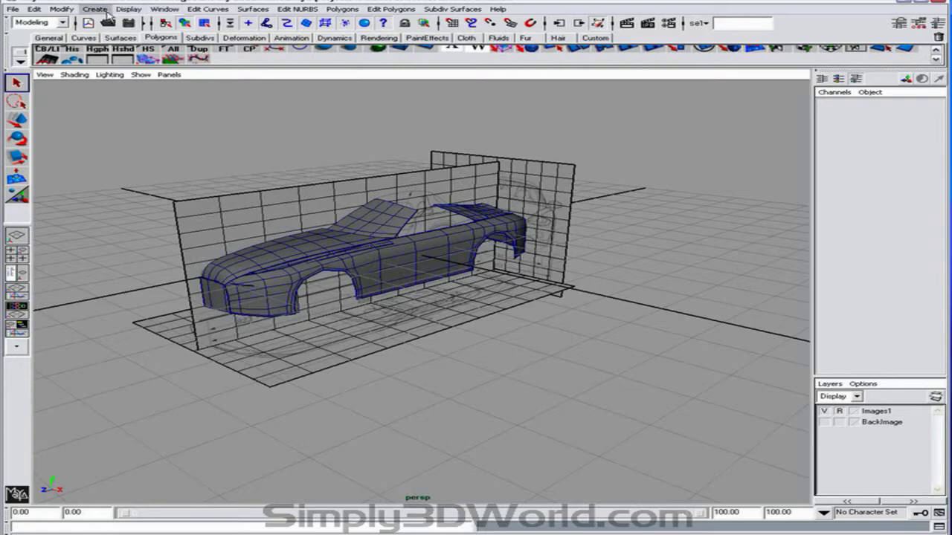
{"action": "left_click", "coordinate": [94, 10]}
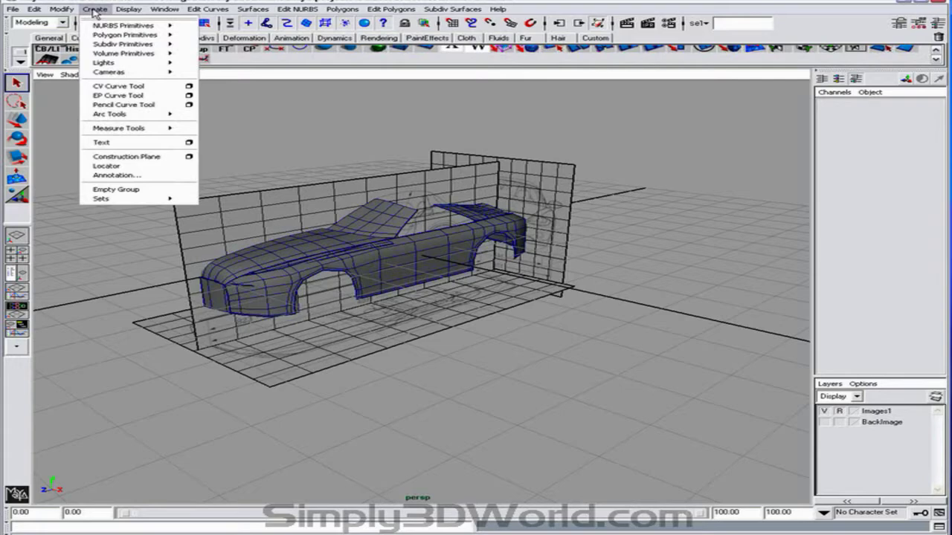
{"action": "mouse_move", "coordinate": [123, 35]}
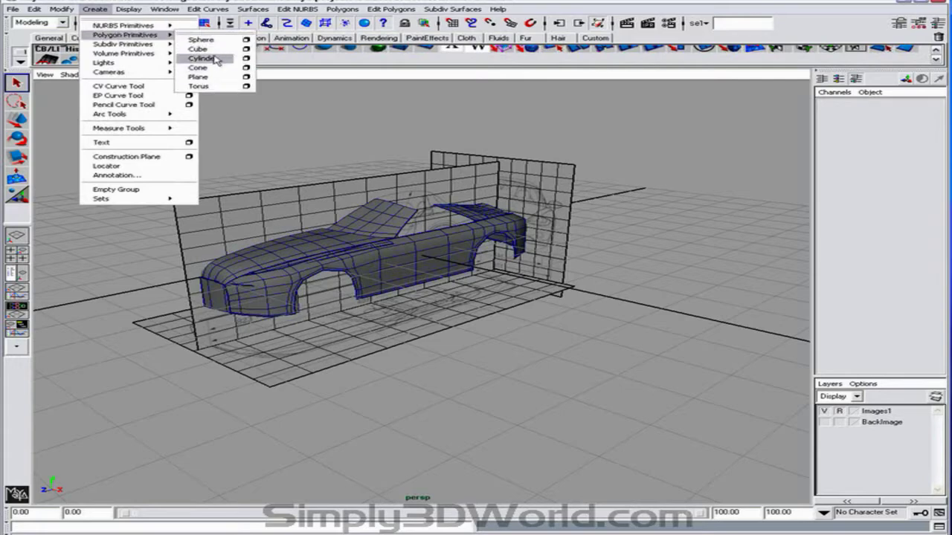
{"action": "left_click", "coordinate": [214, 43]}
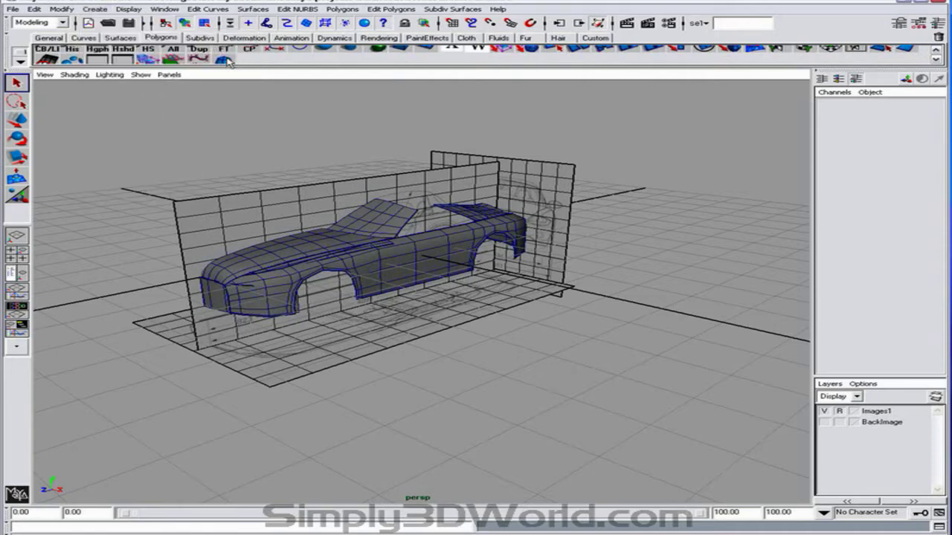
{"action": "left_click", "coordinate": [225, 61]}
{"action": "left_click", "coordinate": [16, 119]}
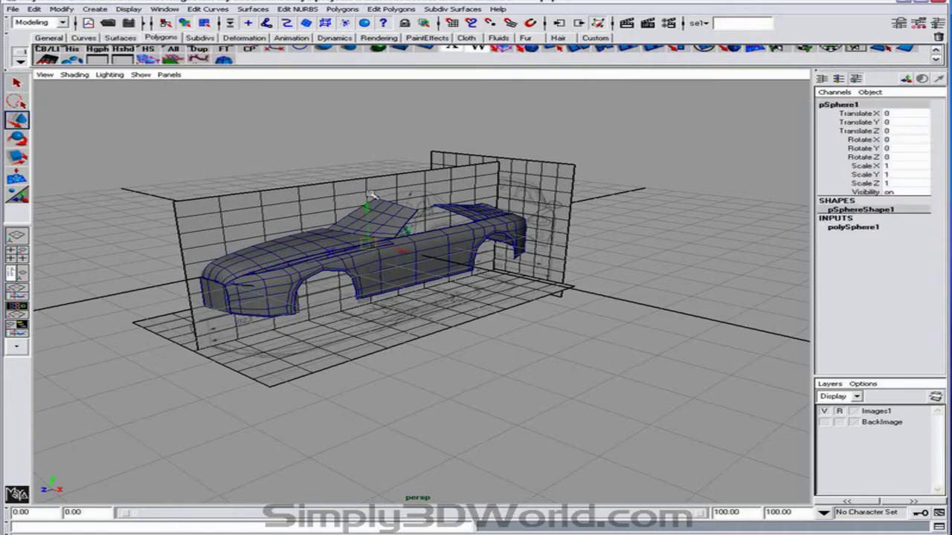
{"action": "left_click_drag", "start_coordinate": [372, 202], "coordinate": [358, 111]}
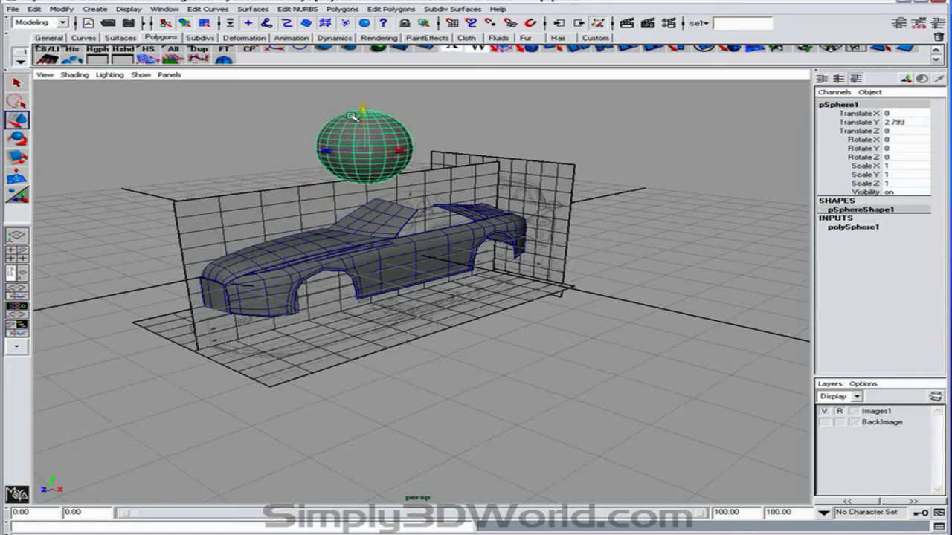
Delete the polygon sphere above the car.
{"action": "key", "text": "Delete"}
{"action": "left_click", "coordinate": [937, 50]}
{"action": "left_click", "coordinate": [937, 50]}
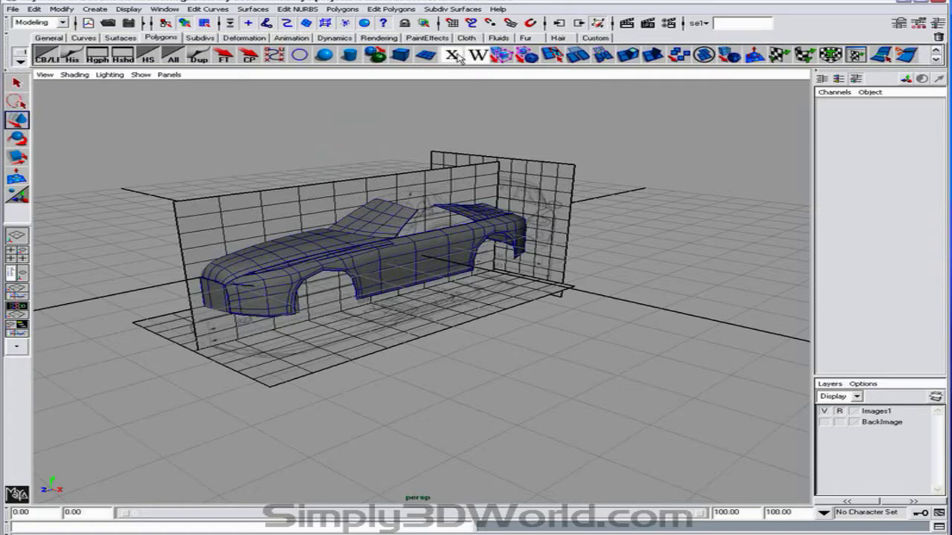
Toggle X-Ray shading on and off in the perspective view.
{"action": "left_click", "coordinate": [459, 58]}
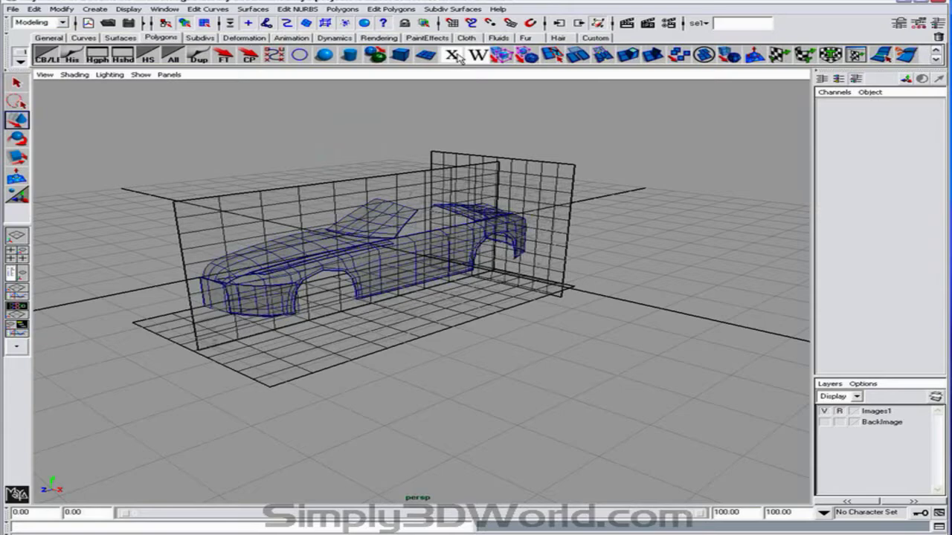
{"action": "left_click", "coordinate": [458, 58]}
{"action": "left_click", "coordinate": [78, 76]}
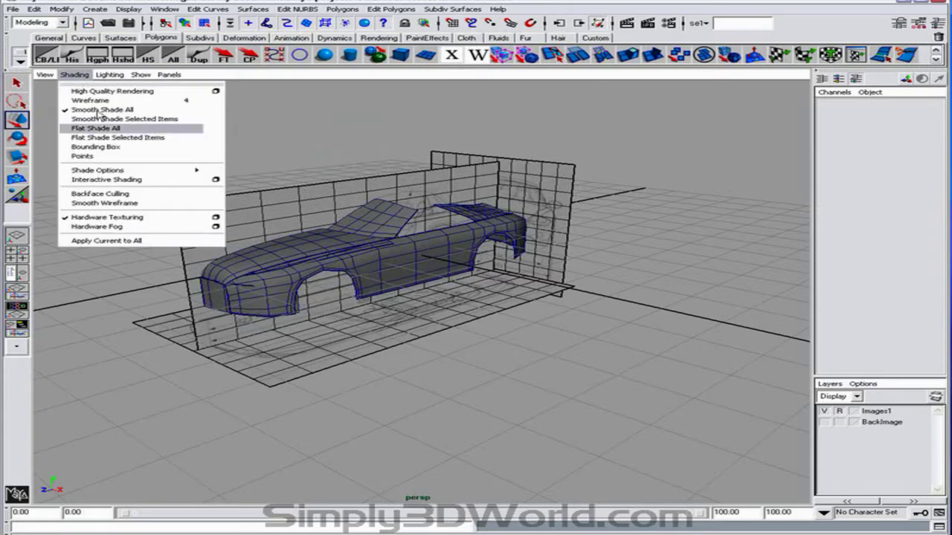
{"action": "mouse_move", "coordinate": [131, 172]}
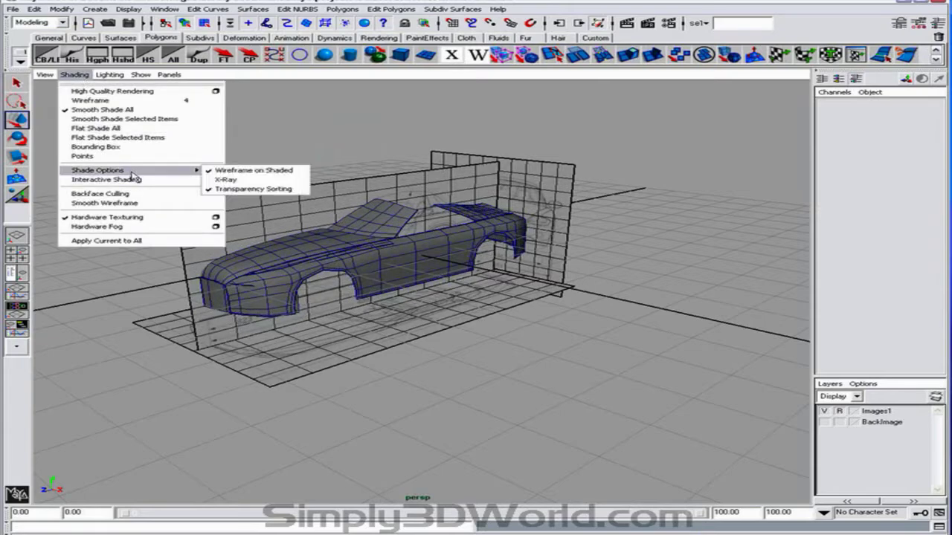
{"action": "left_click", "coordinate": [227, 180]}
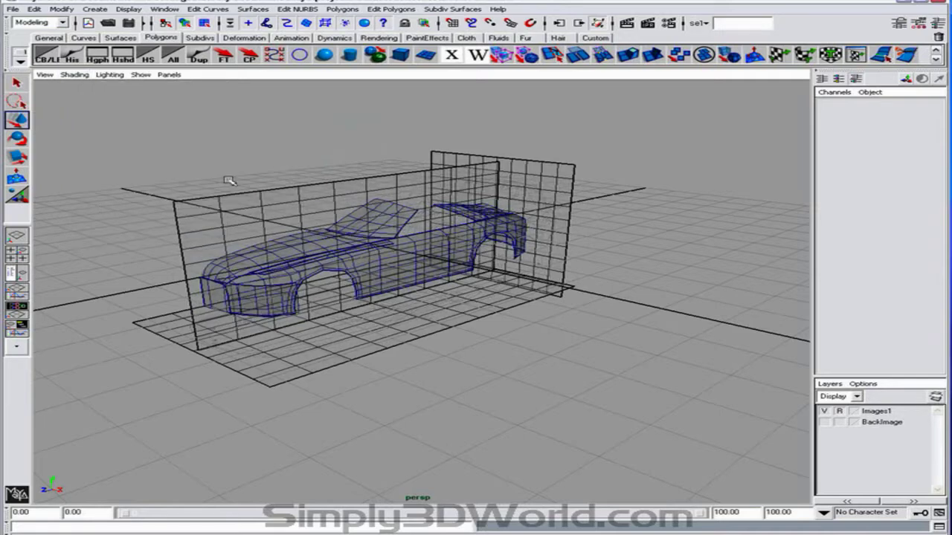
{"action": "left_click", "coordinate": [454, 58]}
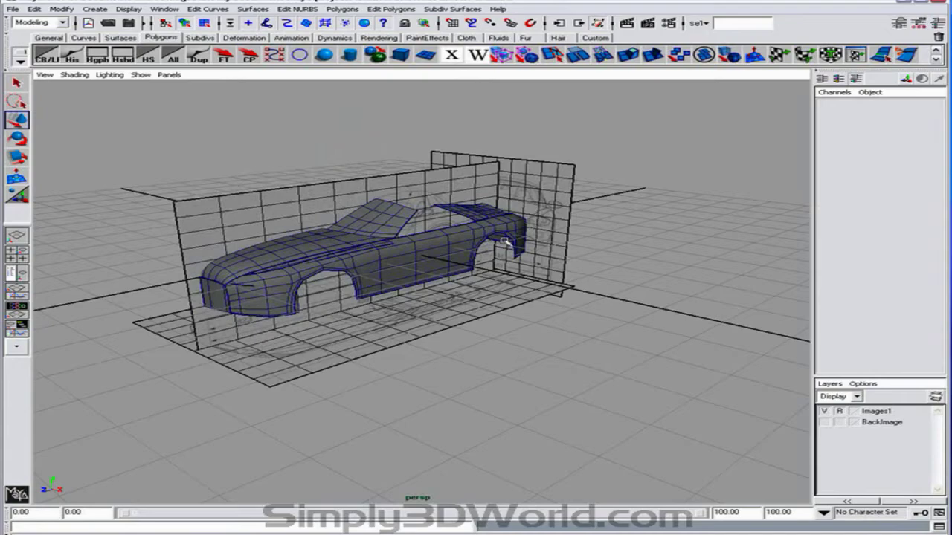
Convert the narrow lofted surface between the hood and the front fender from NURBS to polygons.
{"action": "left_click_drag", "start_coordinate": [503, 308], "coordinate": [472, 279], "text": "alt"}
{"action": "left_click_drag", "start_coordinate": [511, 229], "coordinate": [514, 262], "text": "alt"}
{"action": "left_click_drag", "start_coordinate": [480, 351], "coordinate": [382, 304], "text": "alt"}
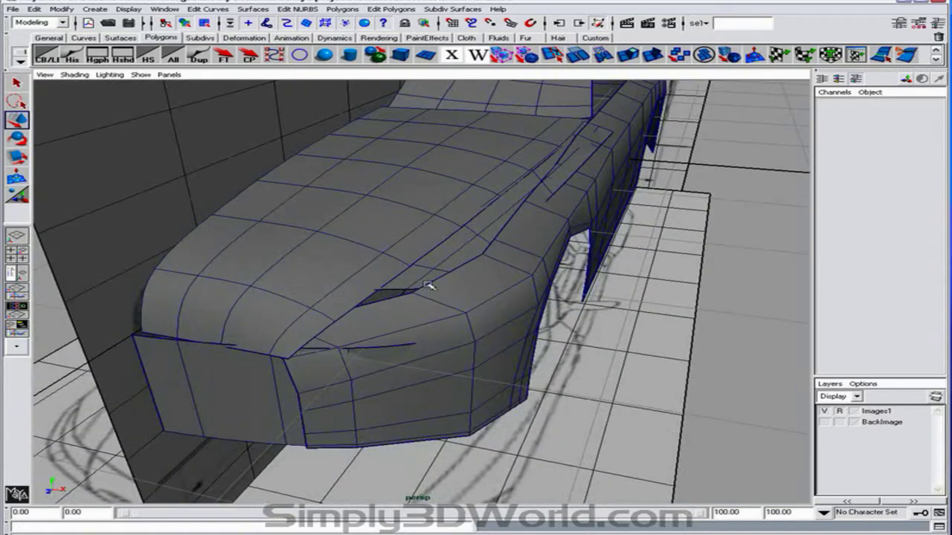
{"action": "left_click_drag", "start_coordinate": [425, 282], "coordinate": [471, 300], "text": "alt"}
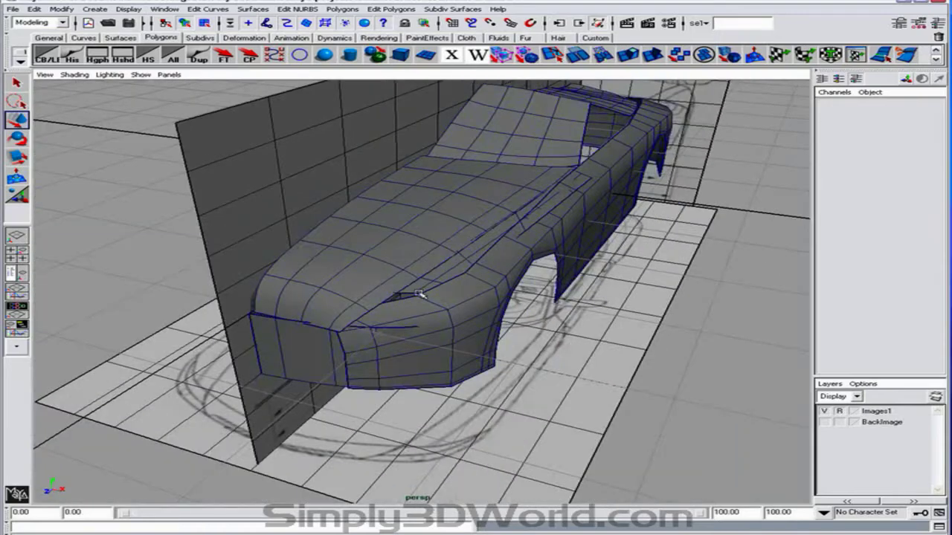
{"action": "right_click_drag", "start_coordinate": [448, 301], "coordinate": [530, 316], "text": "alt"}
{"action": "left_click", "coordinate": [430, 319]}
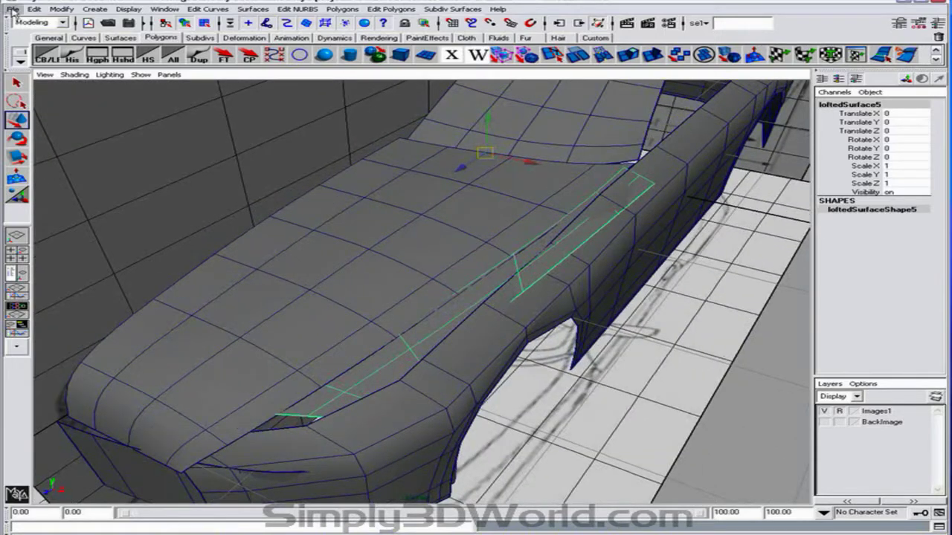
{"action": "left_click", "coordinate": [63, 9]}
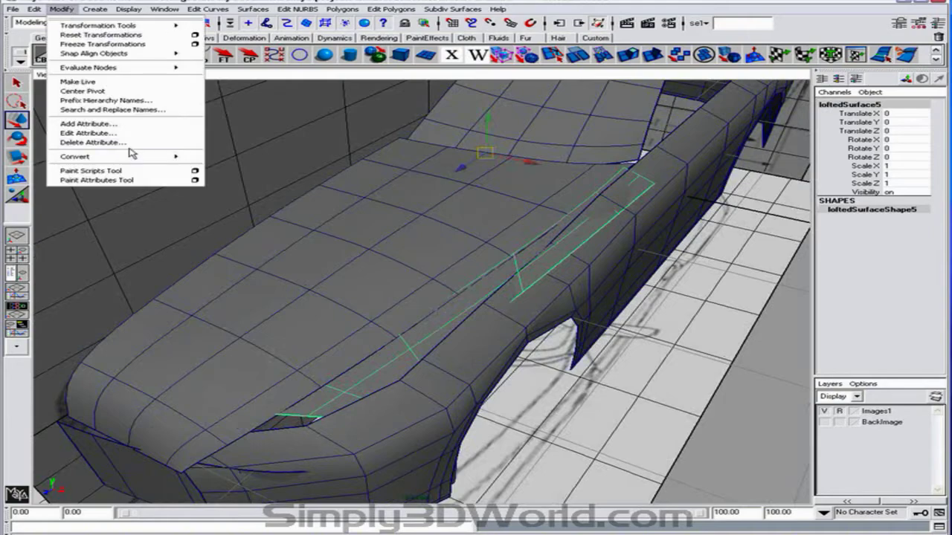
{"action": "mouse_move", "coordinate": [129, 156]}
{"action": "left_click", "coordinate": [228, 161]}
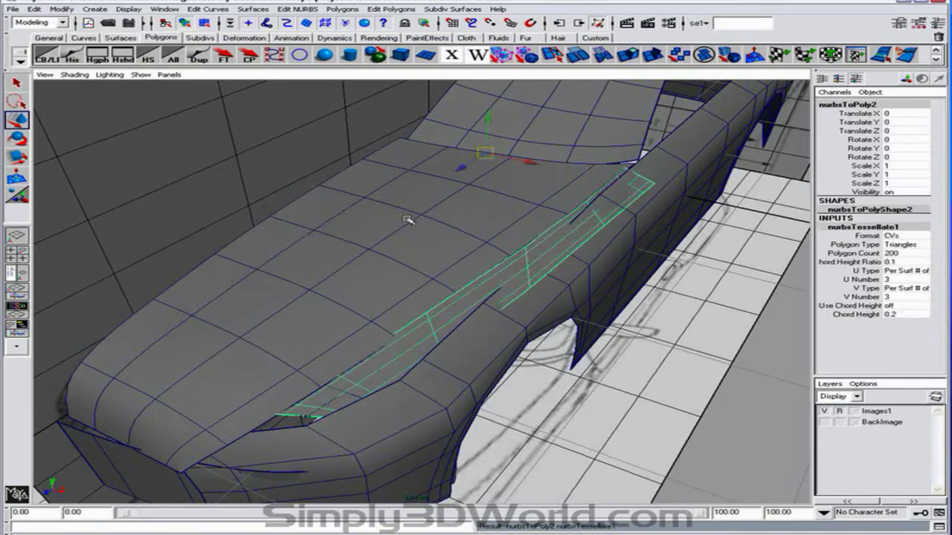
Move the polygon strip aside about 1.27 units in X and delete the original NURBS strip.
{"action": "left_click_drag", "start_coordinate": [528, 162], "coordinate": [692, 220]}
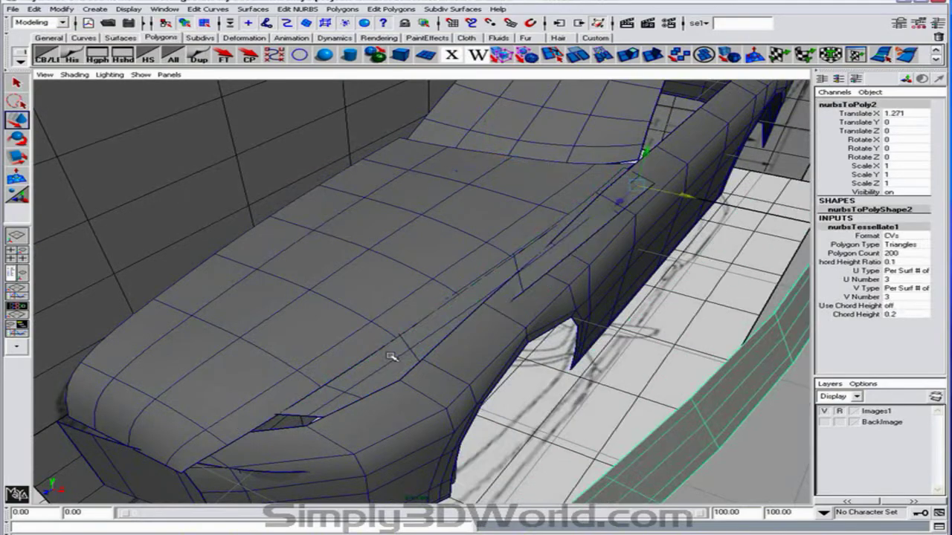
{"action": "left_click", "coordinate": [411, 355]}
{"action": "key", "text": "Delete"}
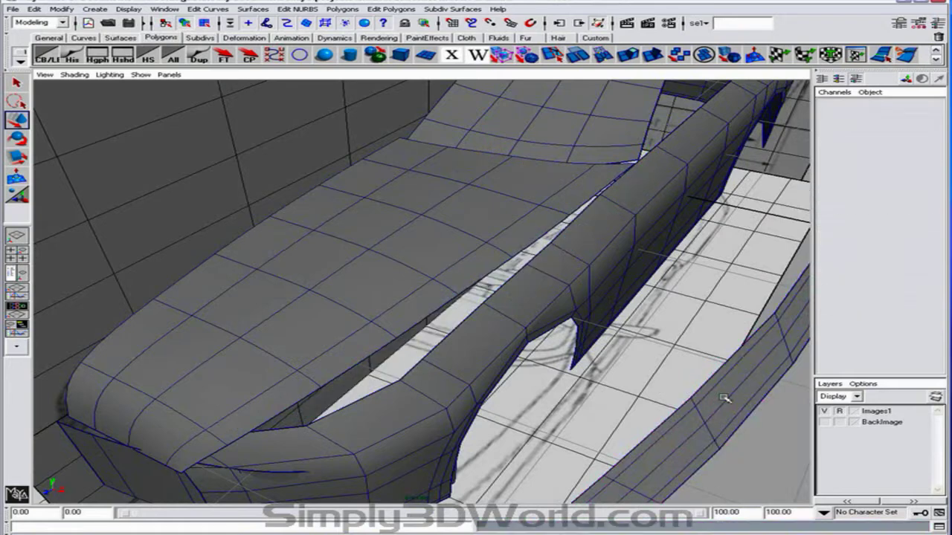
Set the polygon strip's Translate X to 0.
{"action": "left_click", "coordinate": [723, 397]}
{"action": "double_click", "coordinate": [922, 113]}
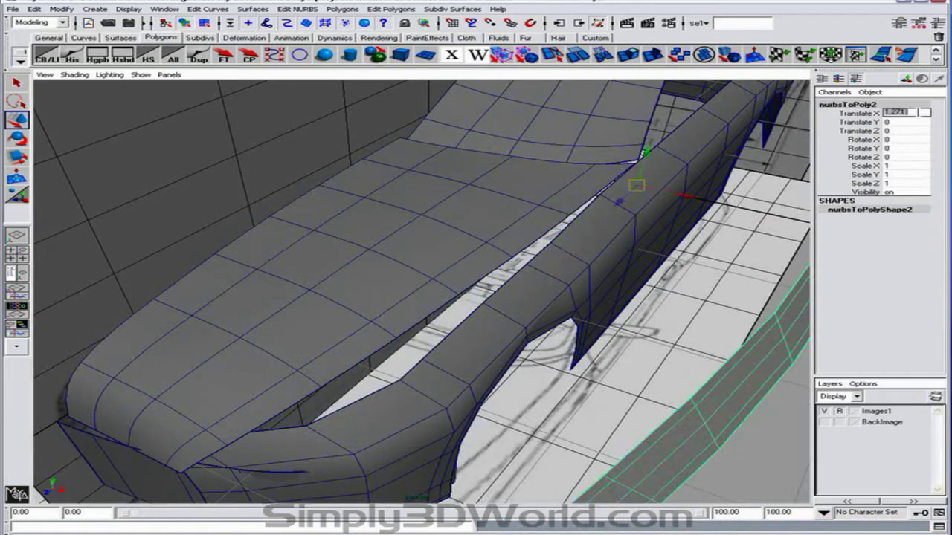
{"action": "type", "text": "0"}
{"action": "key", "text": "Return"}
Convert the hood surface from NURBS to polygons.
{"action": "left_click", "coordinate": [451, 231]}
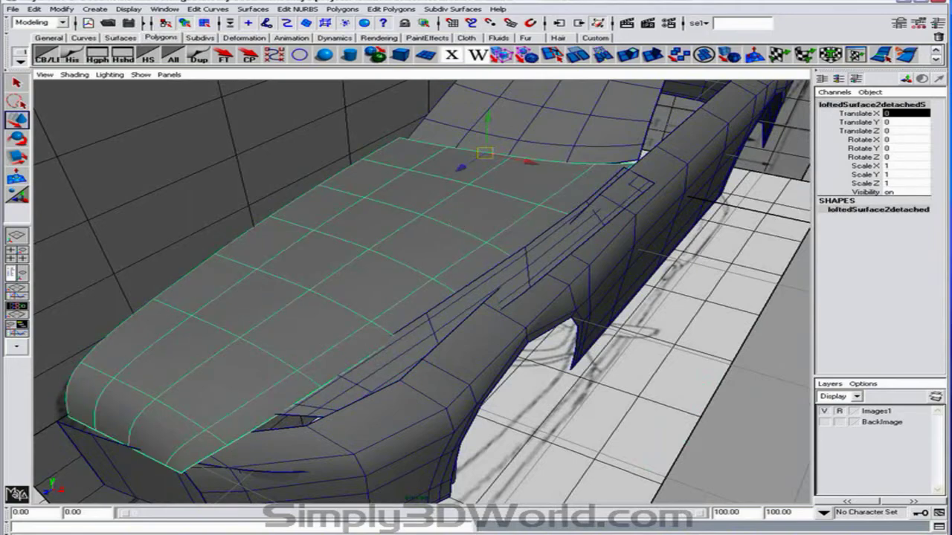
{"action": "left_click", "coordinate": [62, 9]}
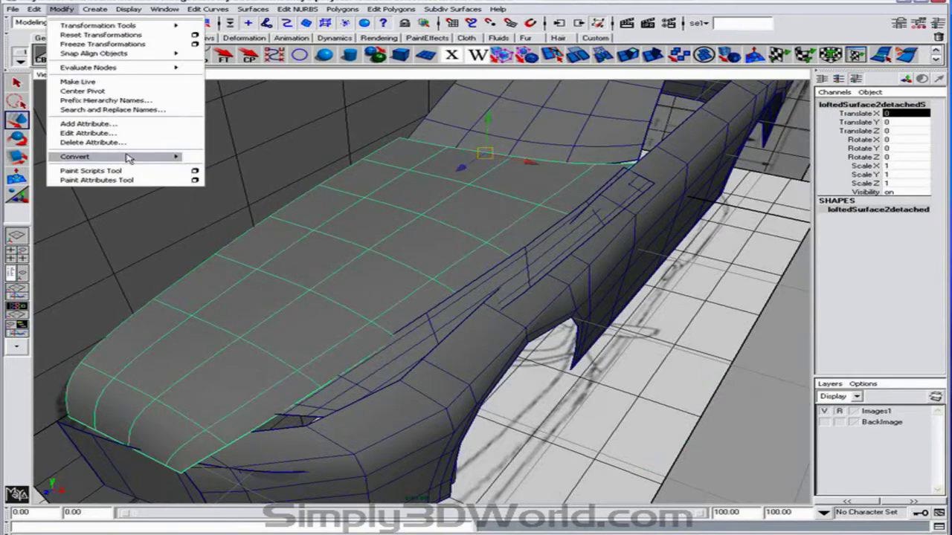
{"action": "mouse_move", "coordinate": [128, 157]}
{"action": "left_click", "coordinate": [216, 158]}
Move the polygon hood aside about 1.82 units in X and delete the original NURBS hood.
{"action": "left_click_drag", "start_coordinate": [527, 163], "coordinate": [676, 219]}
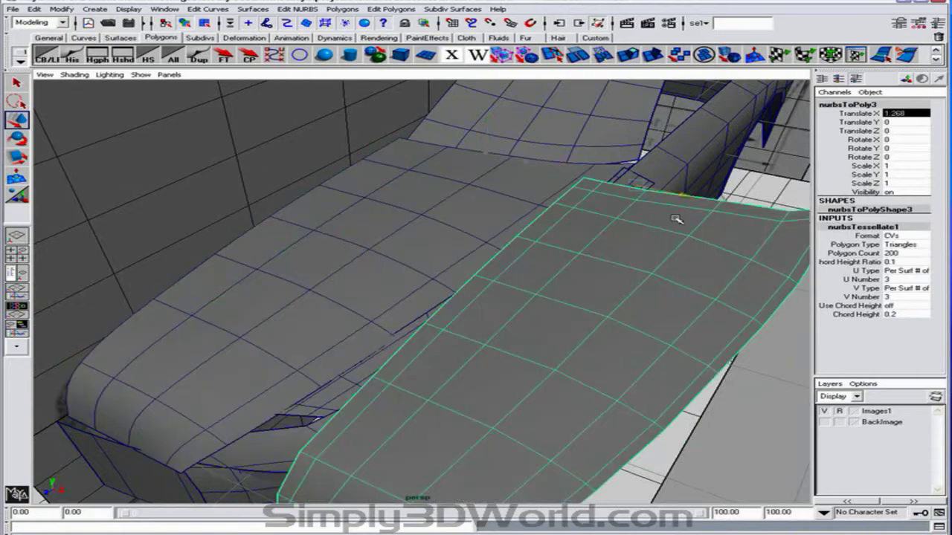
{"action": "left_click", "coordinate": [468, 232]}
{"action": "key", "text": "Delete"}
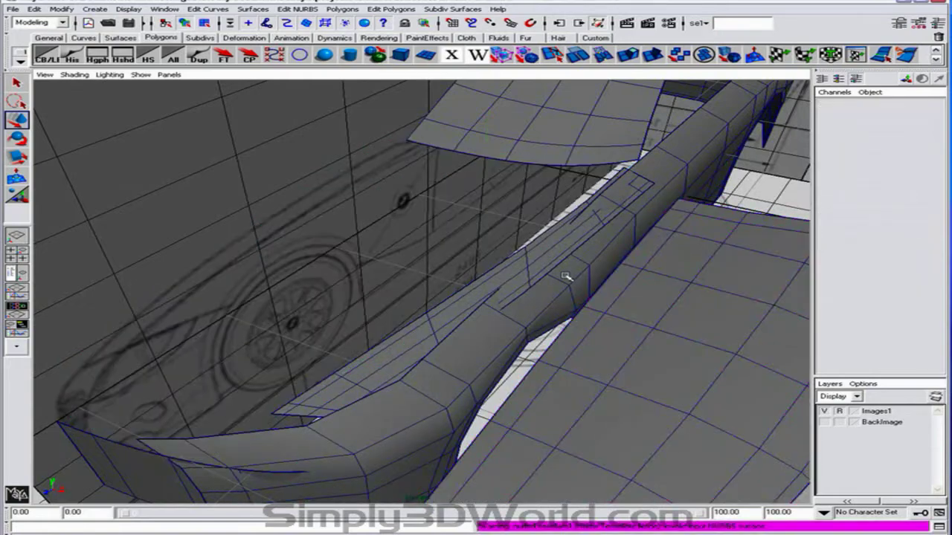
Set the polygon hood's Translate X to 0.
{"action": "left_click", "coordinate": [679, 320]}
{"action": "left_click", "coordinate": [922, 111]}
{"action": "type", "text": "0"}
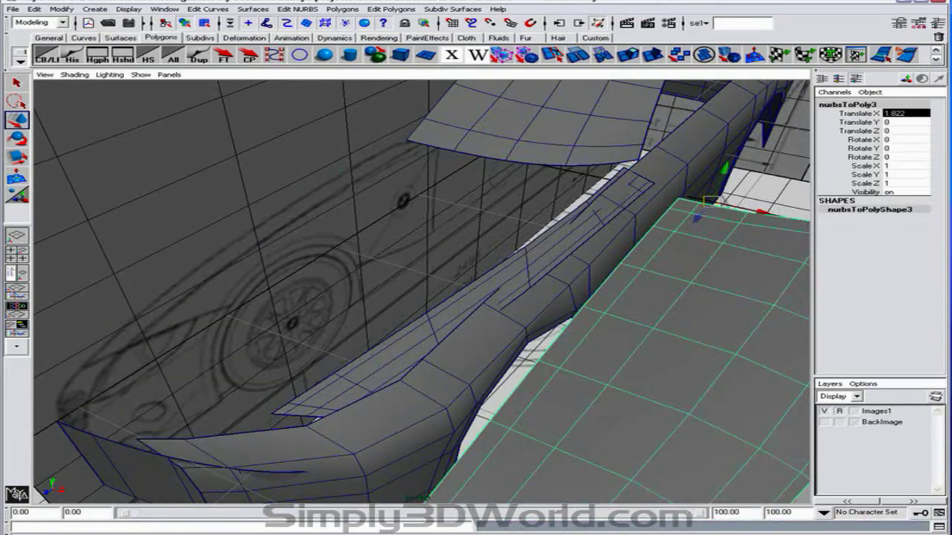
{"action": "key", "text": "Return"}
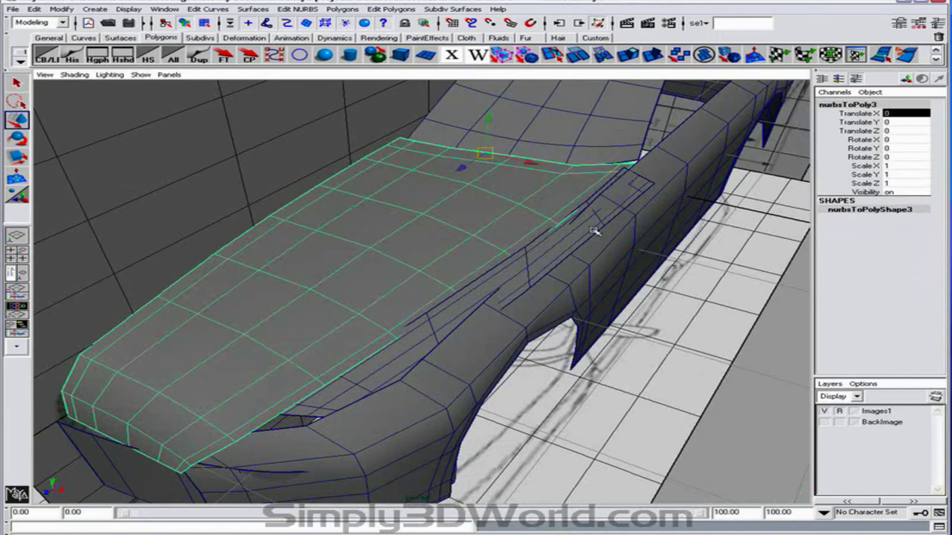
Hide the Images1 reference layer and the grid in the perspective view.
{"action": "left_click", "coordinate": [824, 411]}
{"action": "right_click_drag", "start_coordinate": [548, 315], "coordinate": [265, 274], "text": "alt"}
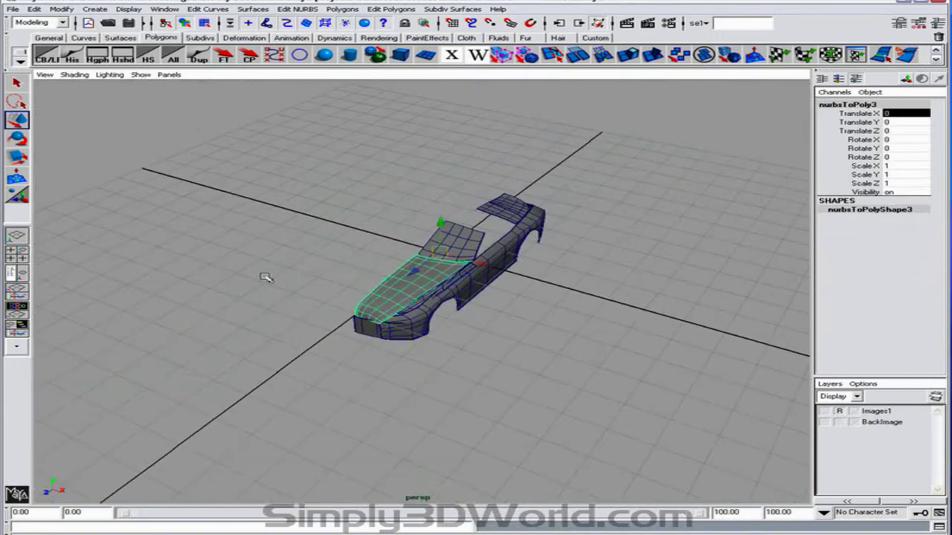
{"action": "left_click", "coordinate": [140, 74]}
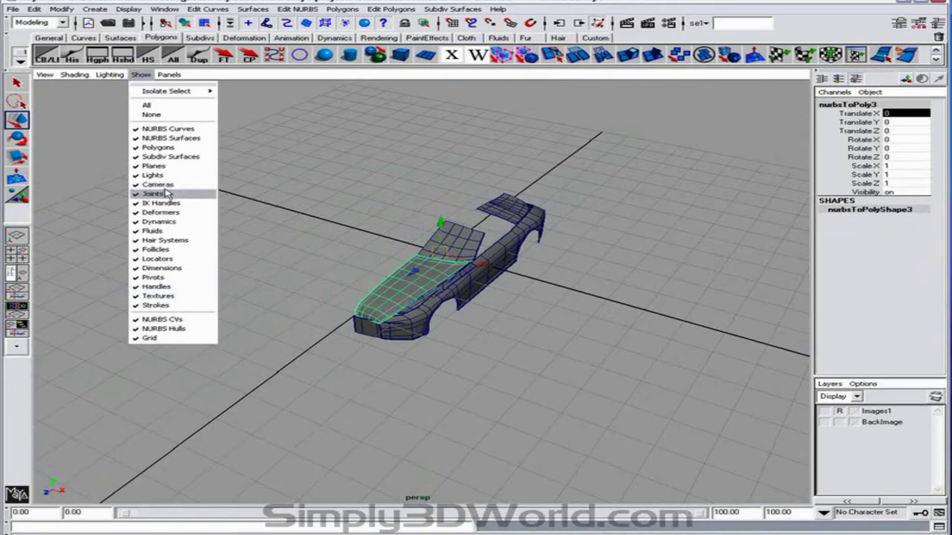
{"action": "left_click", "coordinate": [174, 335]}
Examine the selected polygon strip and how its edges meet the hood and the front fender.
{"action": "right_click_drag", "start_coordinate": [280, 317], "coordinate": [591, 334], "text": "alt"}
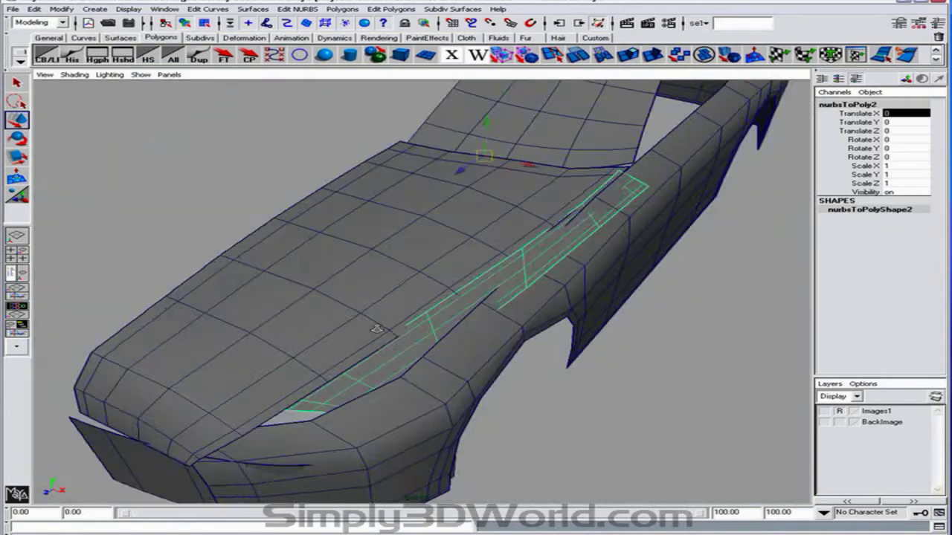
{"action": "right_click_drag", "start_coordinate": [402, 246], "coordinate": [424, 239], "text": "alt"}
{"action": "left_click_drag", "start_coordinate": [424, 240], "coordinate": [421, 265], "text": "alt"}
{"action": "middle_click_drag", "start_coordinate": [421, 266], "coordinate": [409, 251], "text": "alt"}
{"action": "middle_click_drag", "start_coordinate": [466, 233], "coordinate": [509, 285], "text": "alt"}
{"action": "middle_click_drag", "start_coordinate": [579, 357], "coordinate": [452, 325], "text": "alt"}
{"action": "left_click_drag", "start_coordinate": [432, 247], "coordinate": [482, 300], "text": "alt"}
{"action": "left_click_drag", "start_coordinate": [514, 215], "coordinate": [525, 230], "text": "alt"}
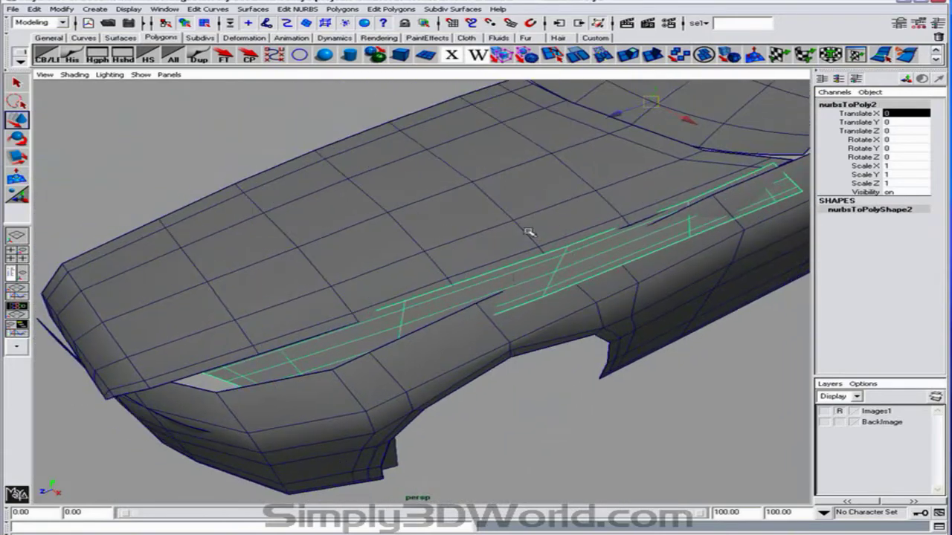
{"action": "left_click_drag", "start_coordinate": [548, 297], "coordinate": [565, 283], "text": "alt"}
{"action": "right_click_drag", "start_coordinate": [565, 283], "coordinate": [468, 279], "text": "alt"}
{"action": "left_click_drag", "start_coordinate": [469, 279], "coordinate": [548, 275], "text": "alt"}
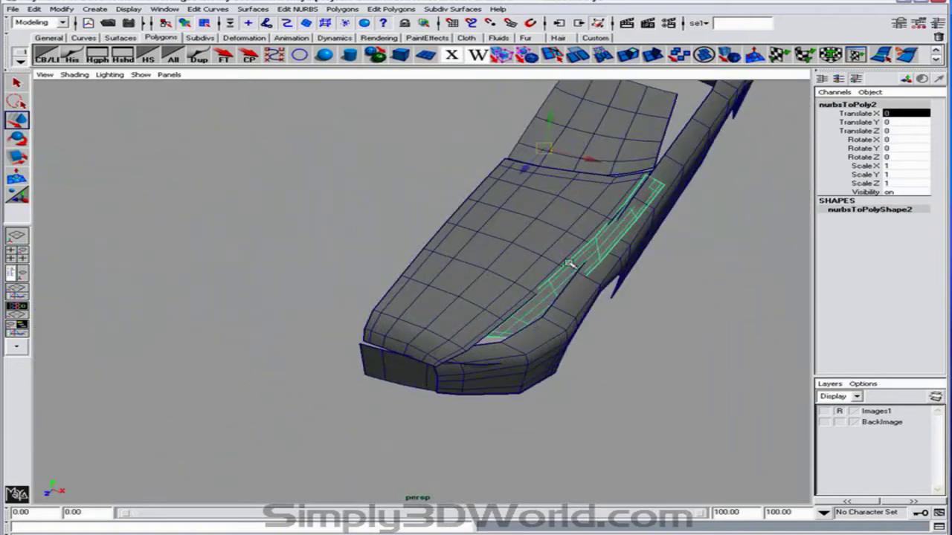
{"action": "middle_click_drag", "start_coordinate": [572, 265], "coordinate": [365, 329], "text": "alt"}
{"action": "right_click_drag", "start_coordinate": [446, 298], "coordinate": [576, 263], "text": "alt"}
{"action": "middle_click_drag", "start_coordinate": [431, 217], "coordinate": [488, 200], "text": "alt"}
{"action": "right_click_drag", "start_coordinate": [488, 200], "coordinate": [412, 269], "text": "alt"}
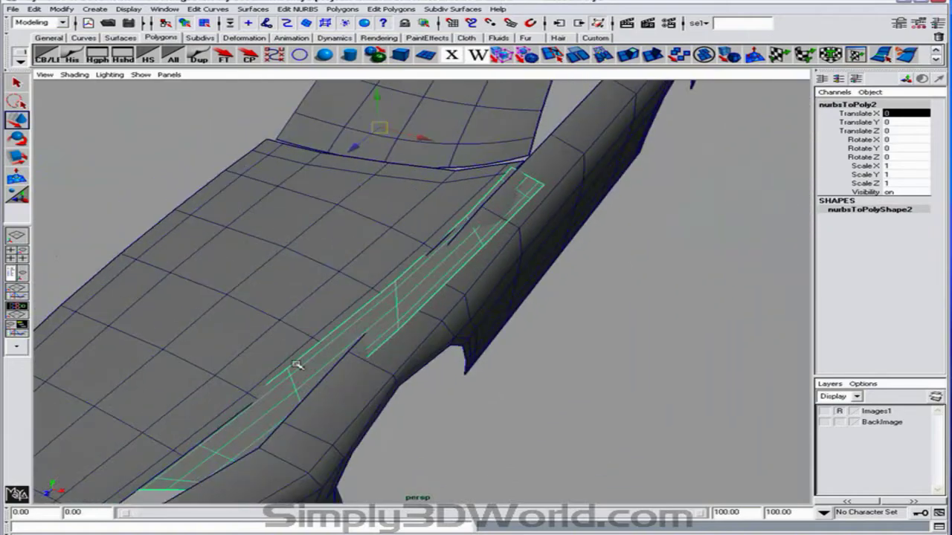
{"action": "left_click_drag", "start_coordinate": [297, 365], "coordinate": [446, 236], "text": "alt"}
{"action": "right_click_drag", "start_coordinate": [447, 236], "coordinate": [476, 238], "text": "alt"}
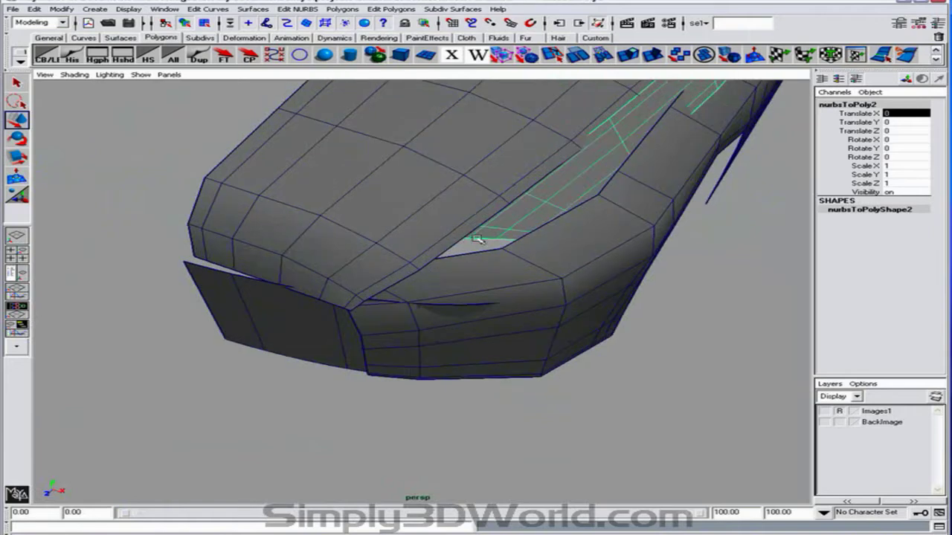
{"action": "left_click_drag", "start_coordinate": [520, 238], "coordinate": [442, 291], "text": "alt"}
{"action": "left_click_drag", "start_coordinate": [328, 320], "coordinate": [381, 296], "text": "alt"}
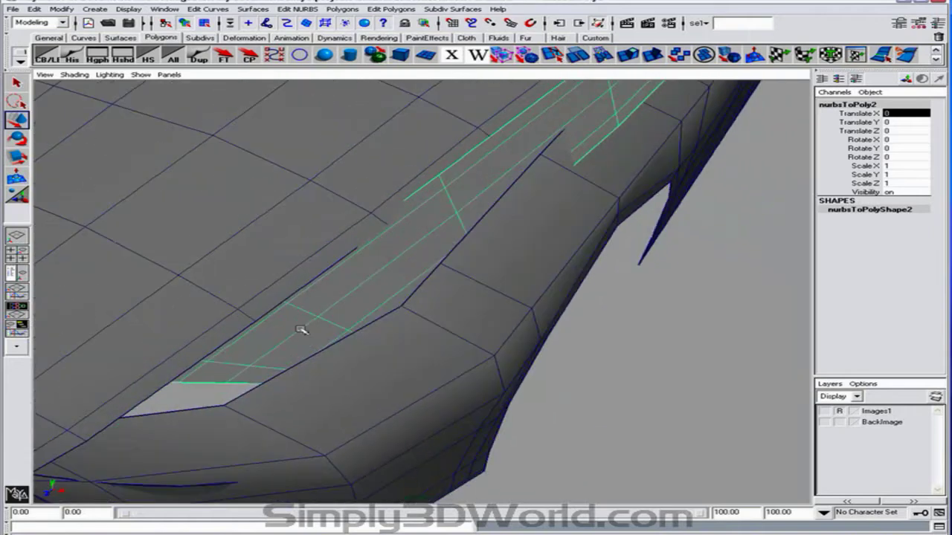
Turn on X-ray shading and split the polygon strip across its width, in line with the hood's cross edge nearest the strip's front end.
{"action": "right_click_drag", "start_coordinate": [350, 314], "coordinate": [300, 312], "text": "alt"}
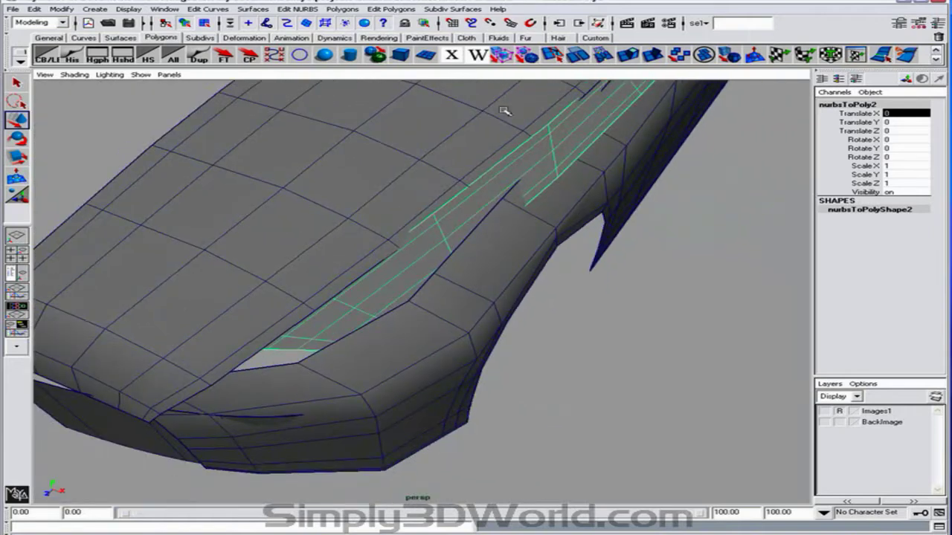
{"action": "left_click_drag", "start_coordinate": [502, 110], "coordinate": [496, 234], "text": "alt"}
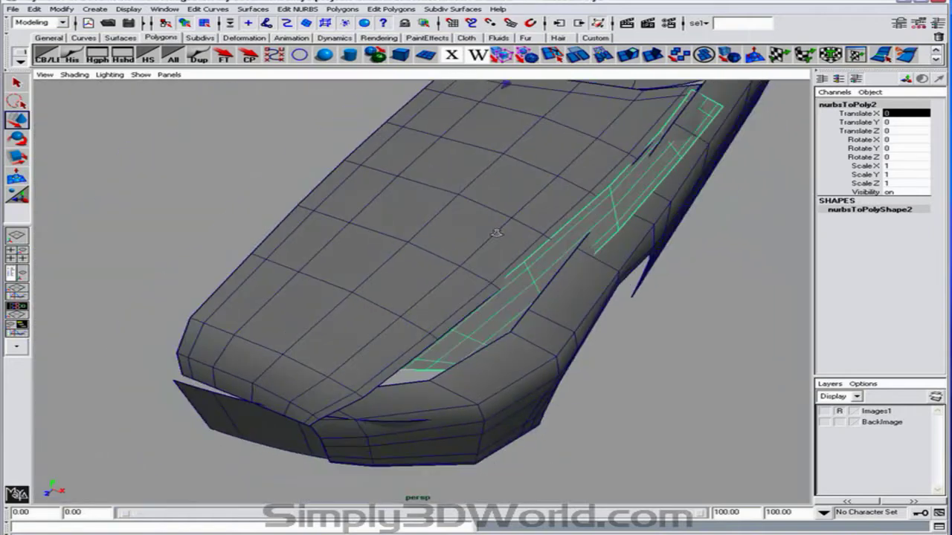
{"action": "left_click", "coordinate": [351, 12]}
{"action": "mouse_move", "coordinate": [378, 11]}
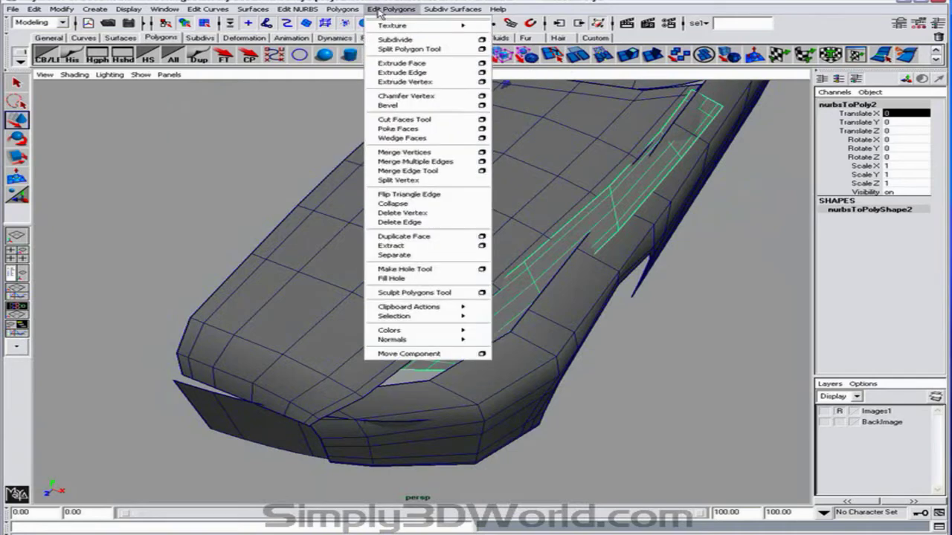
{"action": "left_click", "coordinate": [409, 49]}
{"action": "scroll", "coordinate": [473, 102], "scroll_direction": "up", "scroll_amount": 5}
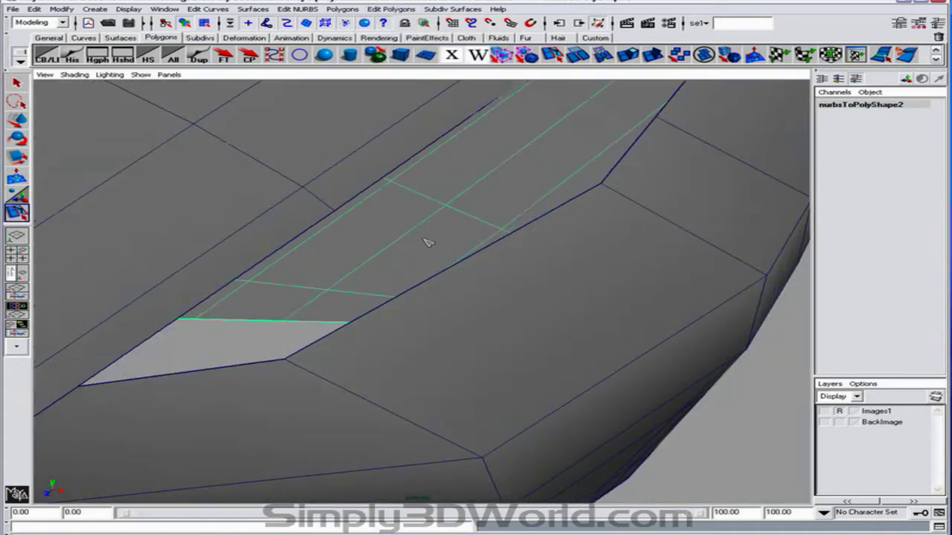
{"action": "left_click", "coordinate": [453, 55]}
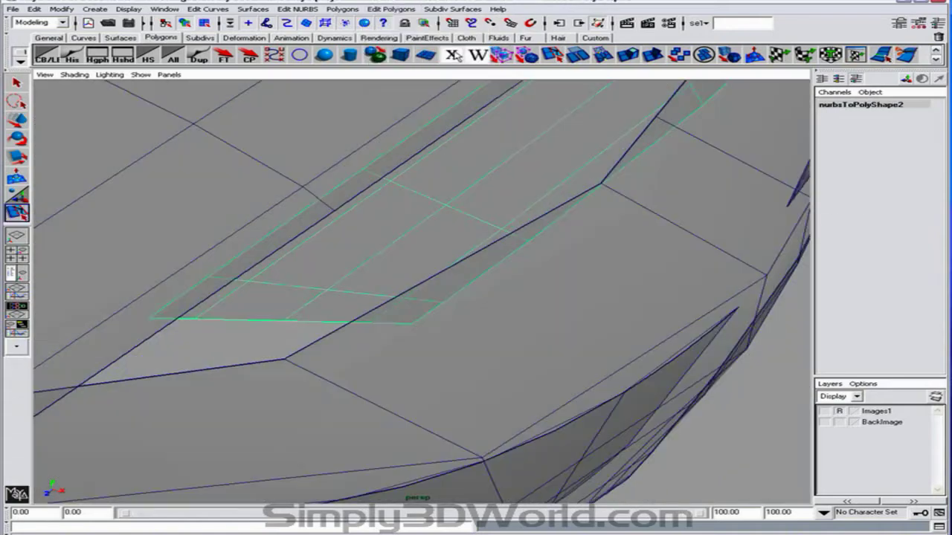
{"action": "left_click", "coordinate": [343, 213]}
{"action": "left_click", "coordinate": [450, 266]}
{"action": "key", "text": "w"}
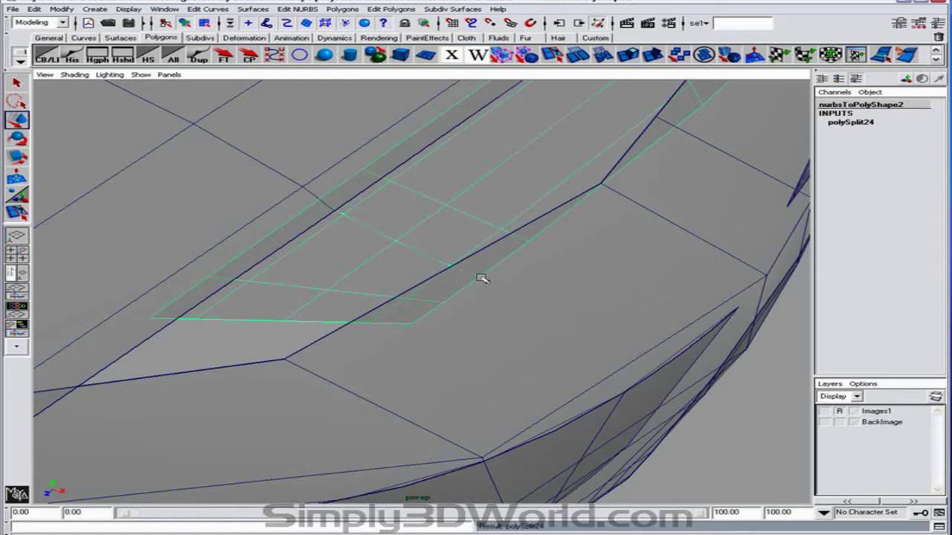
Delete the strip's old cross edges just behind the new split, along with the vertices they leave behind.
{"action": "left_click", "coordinate": [388, 177]}
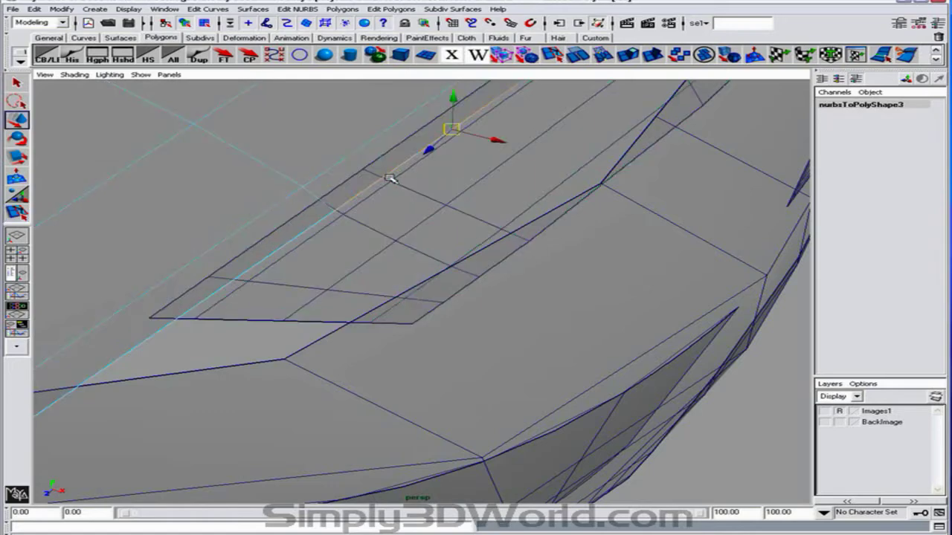
{"action": "left_click", "coordinate": [410, 187]}
{"action": "left_click", "coordinate": [416, 193]}
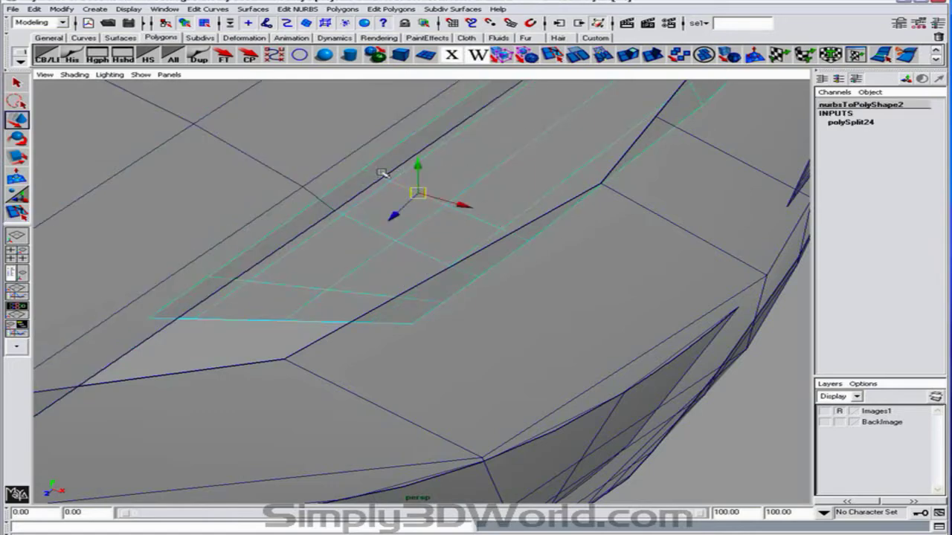
{"action": "left_click", "coordinate": [381, 173], "text": "shift"}
{"action": "left_click", "coordinate": [466, 214], "text": "shift"}
{"action": "left_click", "coordinate": [514, 236], "text": "shift"}
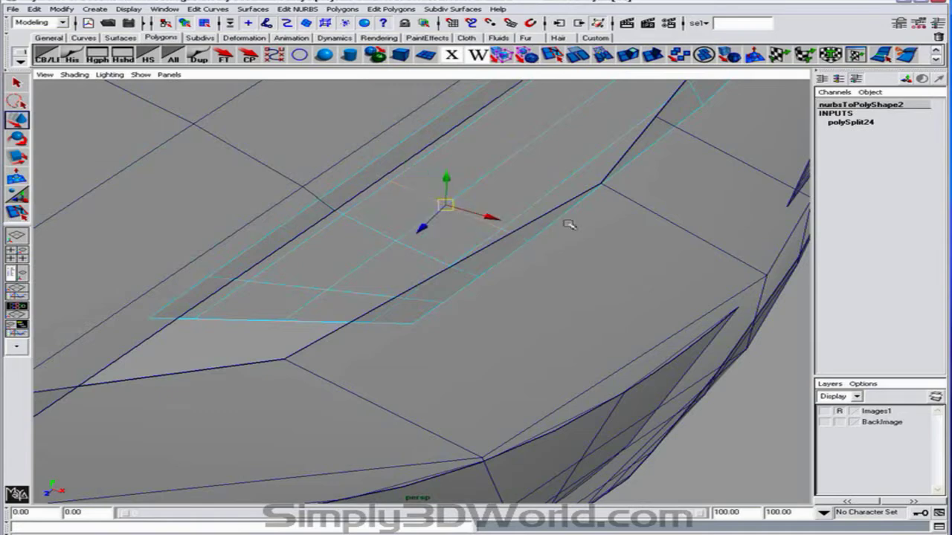
{"action": "left_click", "coordinate": [456, 200]}
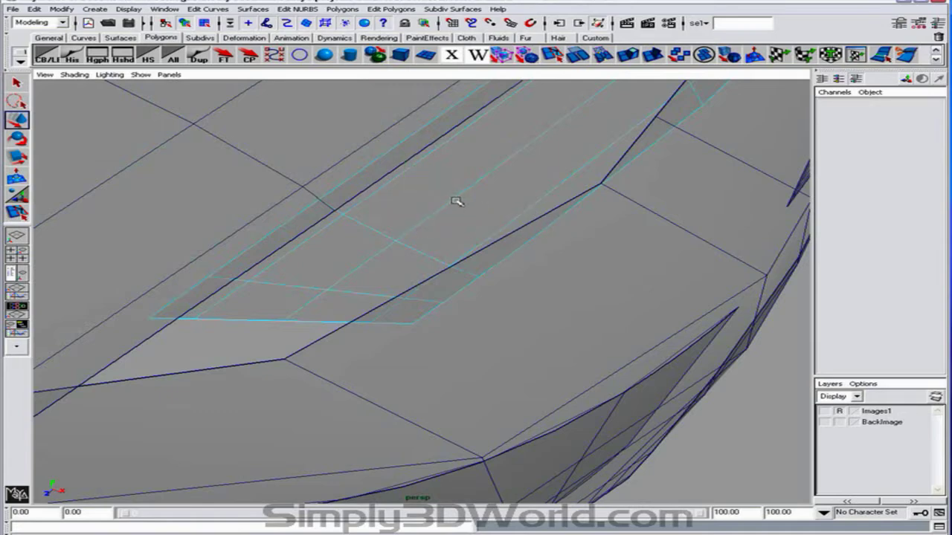
{"action": "right_click_drag", "start_coordinate": [480, 192], "coordinate": [447, 190]}
{"action": "left_click_drag", "start_coordinate": [520, 216], "coordinate": [632, 278]}
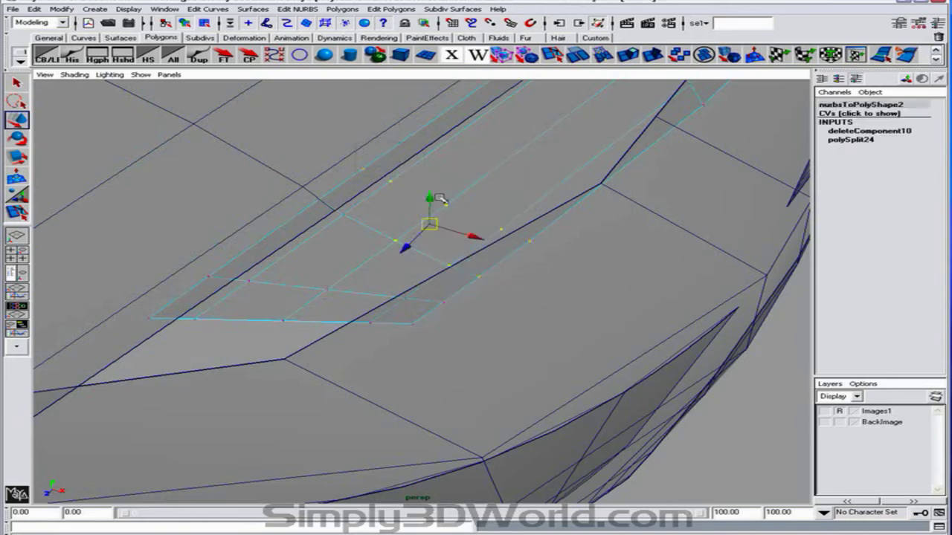
{"action": "key", "text": "Delete"}
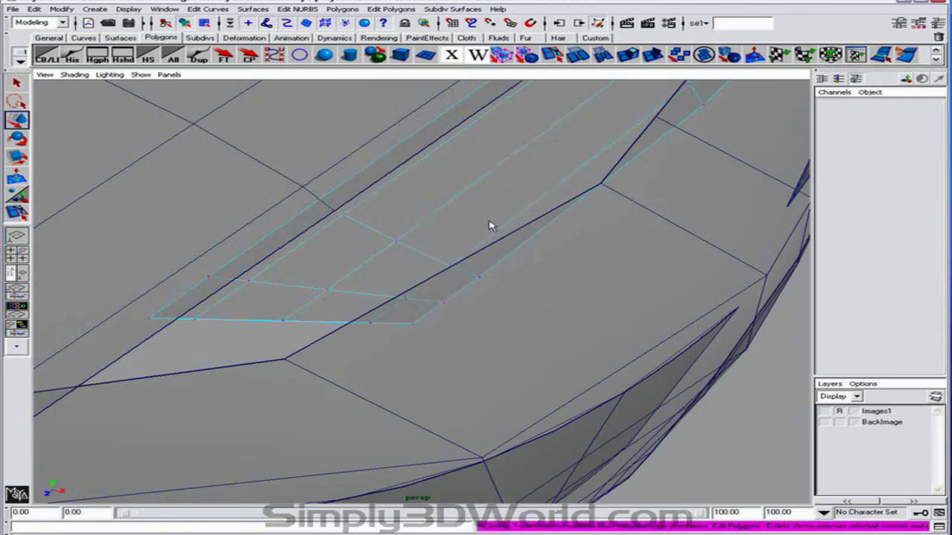
Split the strip across its width at the second hood cross edge back from the strip's front end.
{"action": "left_click_drag", "start_coordinate": [526, 191], "coordinate": [260, 198], "text": "alt"}
{"action": "key", "text": "y"}
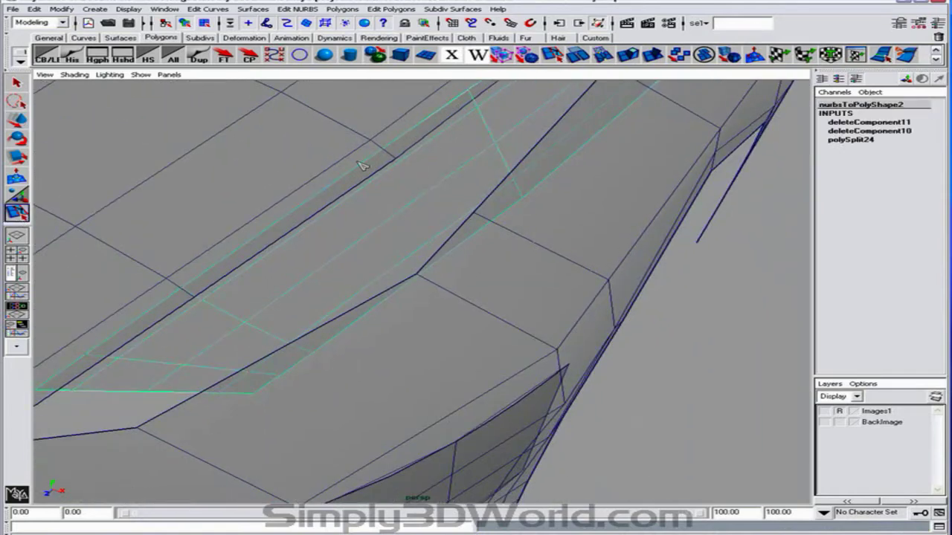
{"action": "left_click", "coordinate": [438, 183]}
{"action": "key", "text": "Return"}
Add a third cross split to the strip, in line with the following hood edge toward the windshield.
{"action": "left_click_drag", "start_coordinate": [501, 208], "coordinate": [474, 219], "text": "alt"}
{"action": "left_click", "coordinate": [17, 213]}
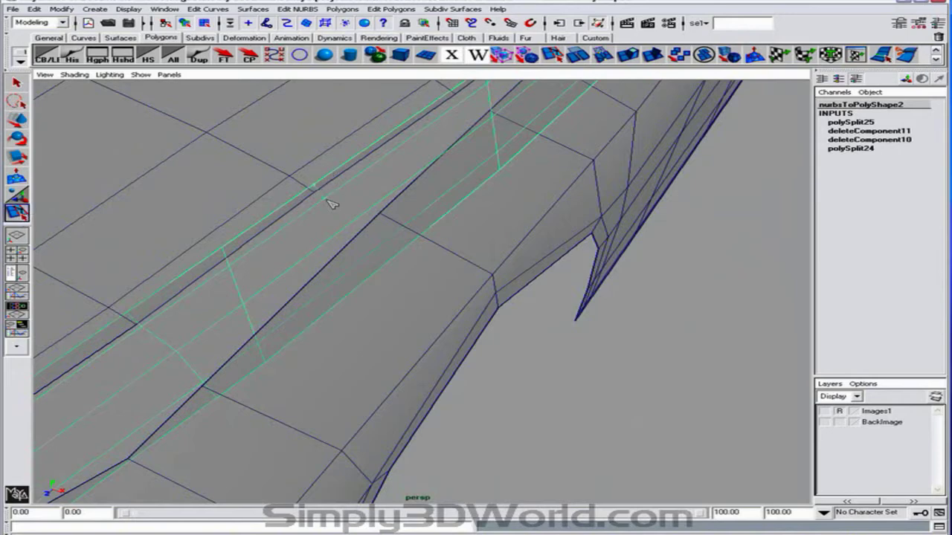
{"action": "left_click", "coordinate": [325, 199]}
{"action": "key", "text": "Return"}
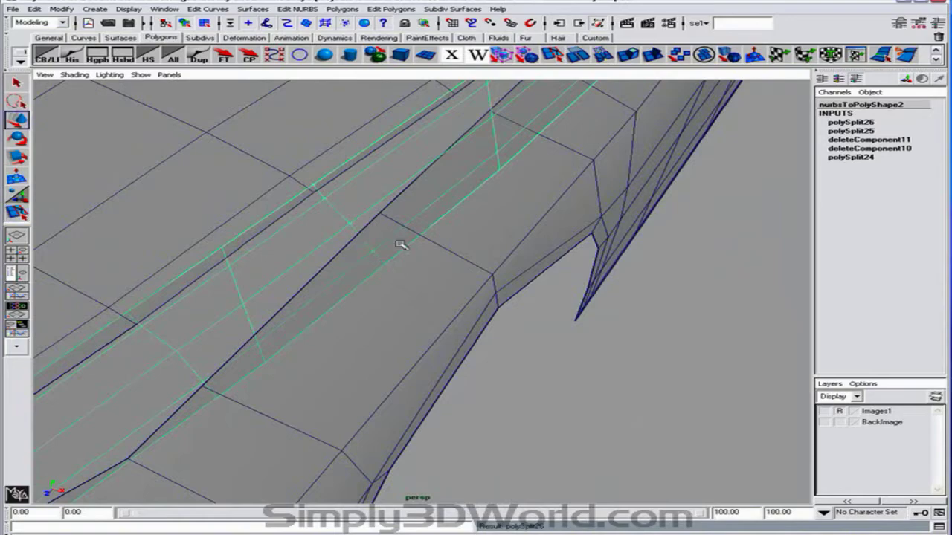
Split the strip across its width at the fourth hood cross edge, beside the old slanted edge above the wheel arch.
{"action": "left_click_drag", "start_coordinate": [454, 210], "coordinate": [388, 213], "text": "alt"}
{"action": "right_click_drag", "start_coordinate": [389, 213], "coordinate": [508, 262], "text": "alt"}
{"action": "middle_click_drag", "start_coordinate": [507, 262], "coordinate": [567, 265], "text": "alt"}
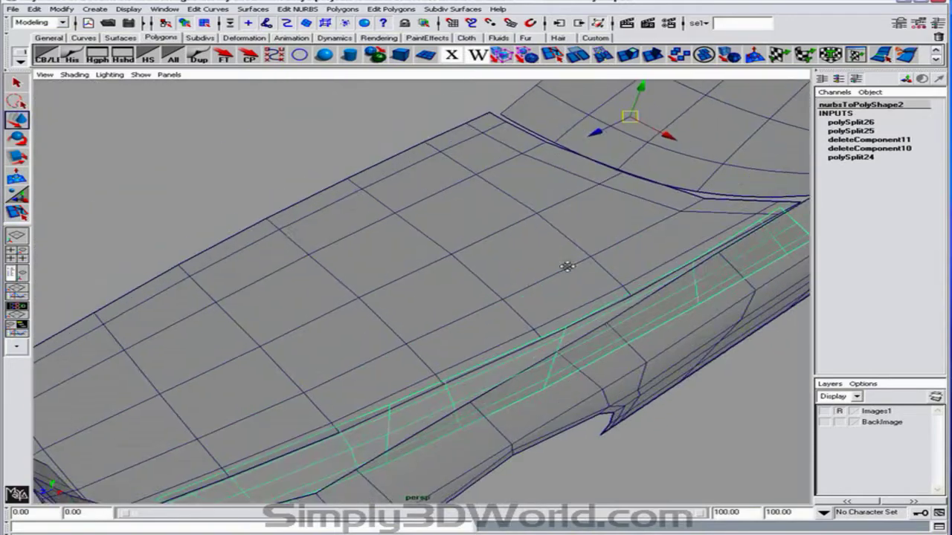
{"action": "right_click_drag", "start_coordinate": [503, 233], "coordinate": [538, 245], "text": "alt"}
{"action": "middle_click_drag", "start_coordinate": [538, 245], "coordinate": [484, 223], "text": "alt"}
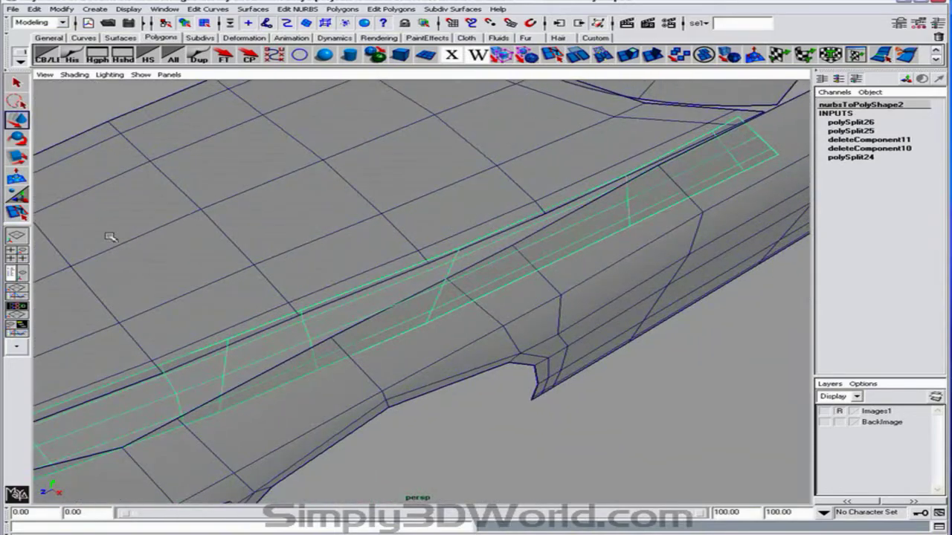
{"action": "left_click", "coordinate": [17, 212]}
{"action": "right_click_drag", "start_coordinate": [520, 223], "coordinate": [468, 288], "text": "alt"}
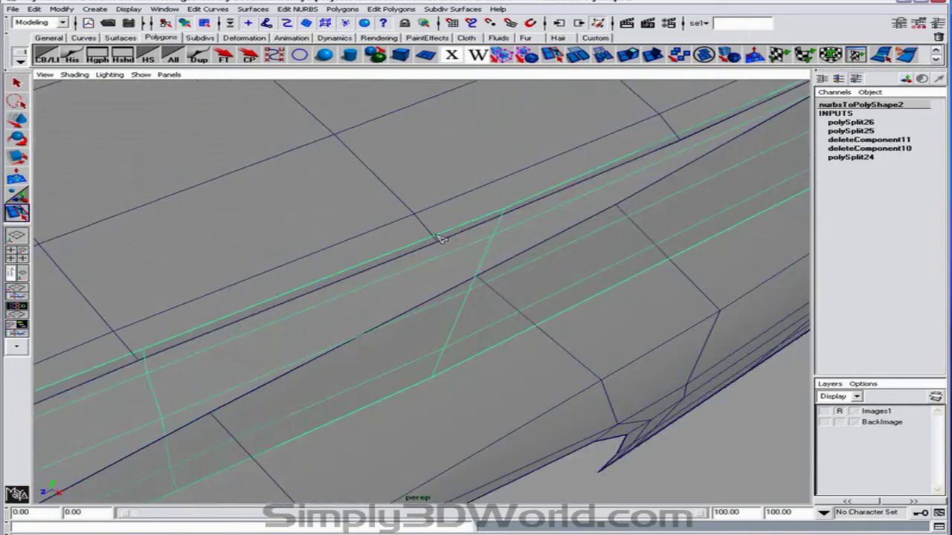
{"action": "left_click", "coordinate": [449, 298]}
{"action": "left_click", "coordinate": [445, 350]}
{"action": "key", "text": "Return"}
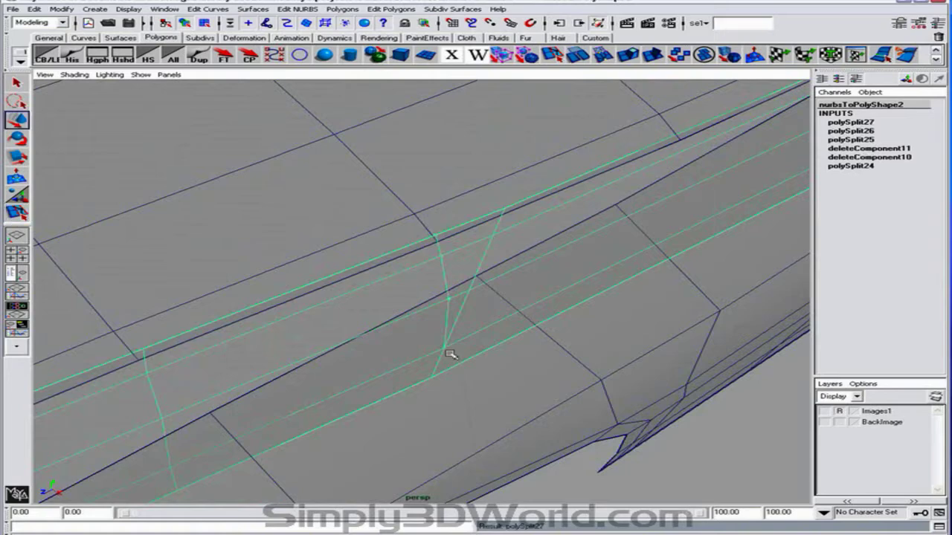
Split the strip across its width at the fifth hood cross edge, behind the wheel arch.
{"action": "left_click", "coordinate": [16, 213]}
{"action": "middle_click_drag", "start_coordinate": [744, 168], "coordinate": [567, 225], "text": "alt"}
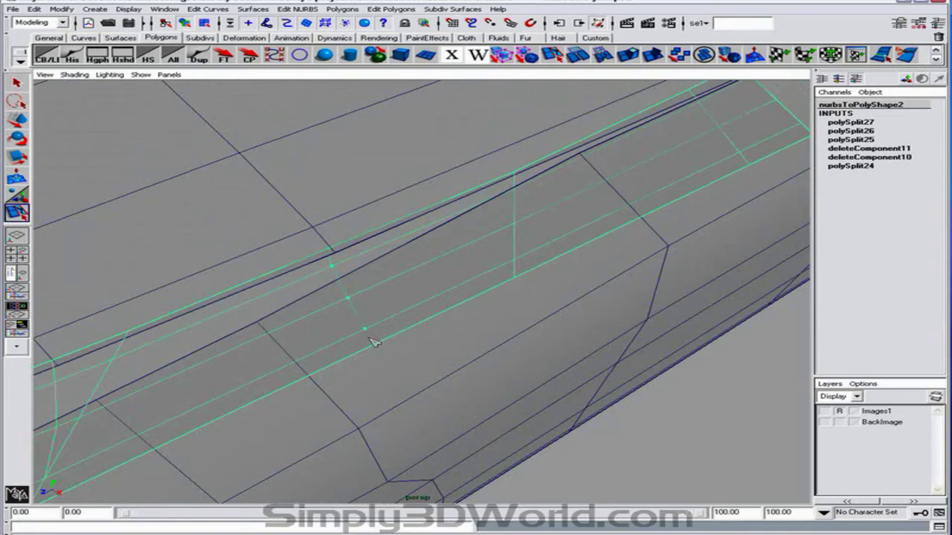
{"action": "key", "text": "w"}
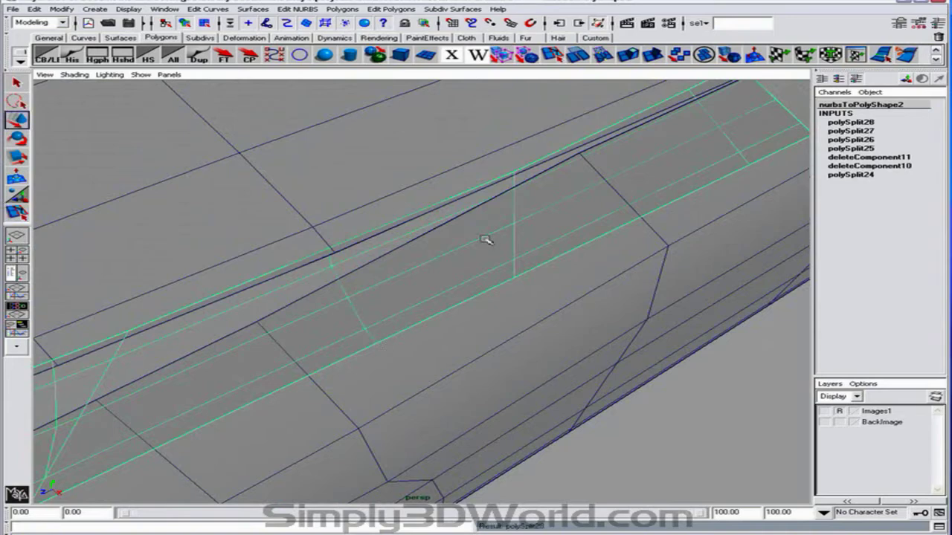
Split the strip across its width near its rear end, in line with the hood's rear corner edge by the windshield.
{"action": "right_click_drag", "start_coordinate": [534, 230], "coordinate": [480, 230], "text": "alt"}
{"action": "middle_click_drag", "start_coordinate": [480, 231], "coordinate": [426, 273], "text": "alt"}
{"action": "right_click_drag", "start_coordinate": [426, 273], "coordinate": [474, 281], "text": "alt"}
{"action": "left_click", "coordinate": [26, 213]}
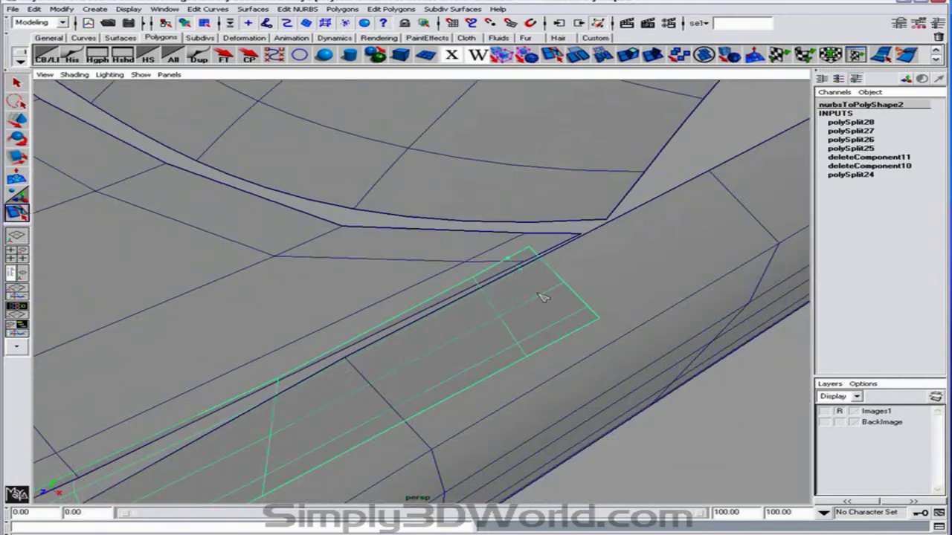
{"action": "left_click", "coordinate": [559, 320]}
{"action": "left_click", "coordinate": [572, 332]}
{"action": "key", "text": "w"}
Delete the strip's remaining old cross edges that do not line up with the hood, from the rear end to the front.
{"action": "right_click_drag", "start_coordinate": [495, 288], "coordinate": [476, 275]}
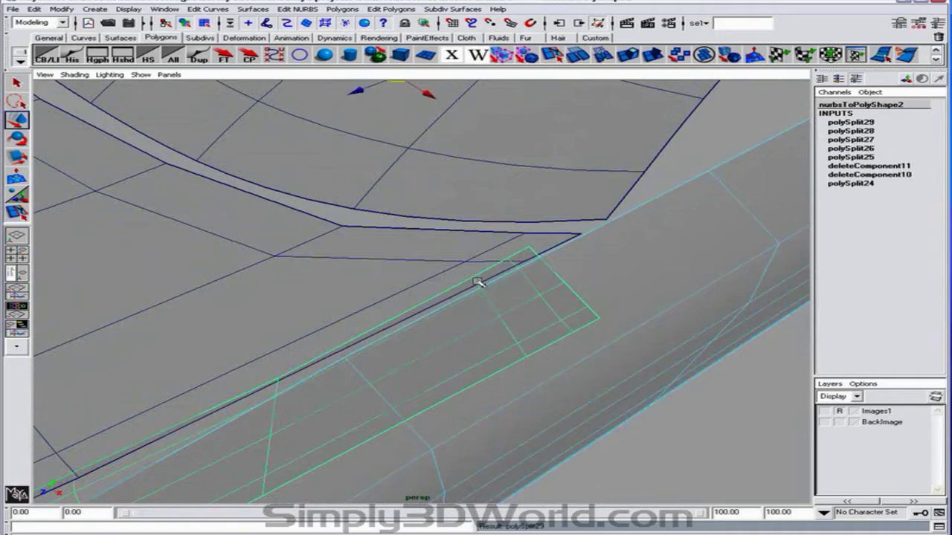
{"action": "right_click_drag", "start_coordinate": [661, 190], "coordinate": [671, 142]}
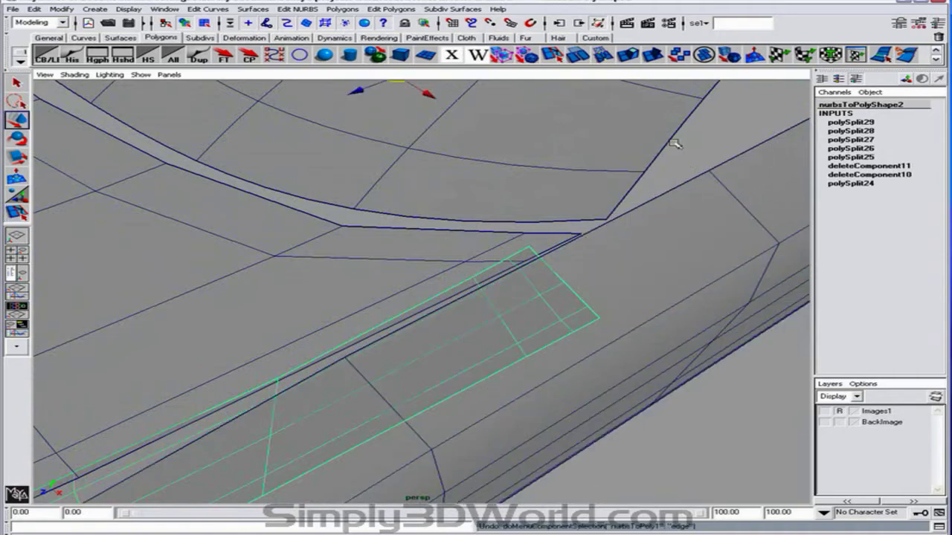
{"action": "left_click", "coordinate": [475, 284]}
{"action": "left_click", "coordinate": [492, 302], "text": "shift"}
{"action": "left_click", "coordinate": [513, 337], "text": "shift"}
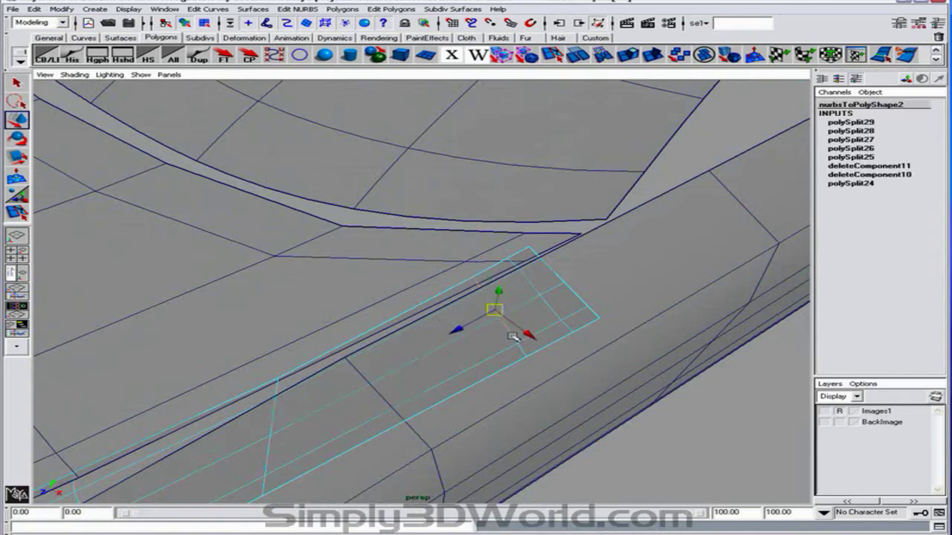
{"action": "left_click", "coordinate": [526, 351], "text": "shift"}
{"action": "left_click_drag", "start_coordinate": [525, 351], "coordinate": [511, 253], "text": "alt"}
{"action": "left_click", "coordinate": [525, 167], "text": "shift"}
{"action": "left_click", "coordinate": [527, 198], "text": "shift"}
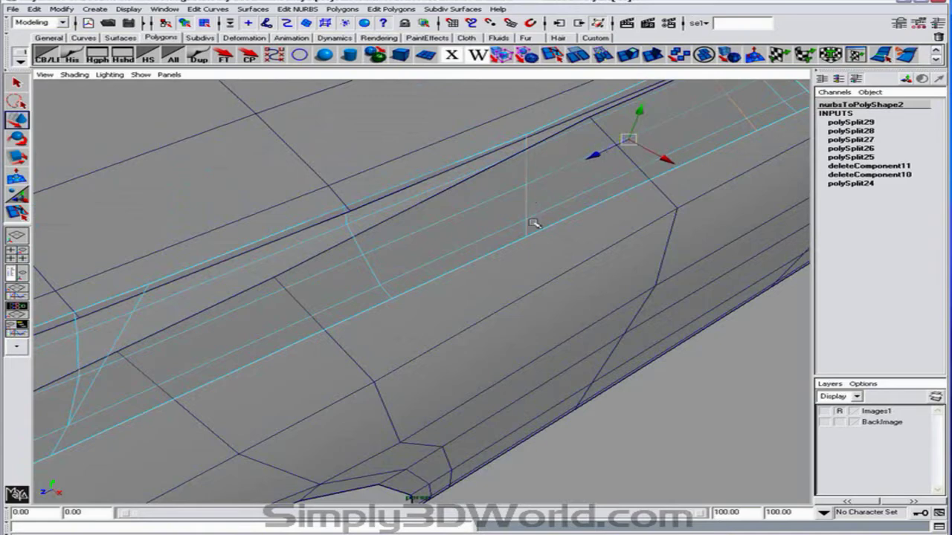
{"action": "left_click", "coordinate": [528, 227], "text": "shift"}
{"action": "middle_click_drag", "start_coordinate": [530, 235], "coordinate": [520, 240], "text": "alt"}
{"action": "left_click_drag", "start_coordinate": [521, 241], "coordinate": [464, 225], "text": "alt"}
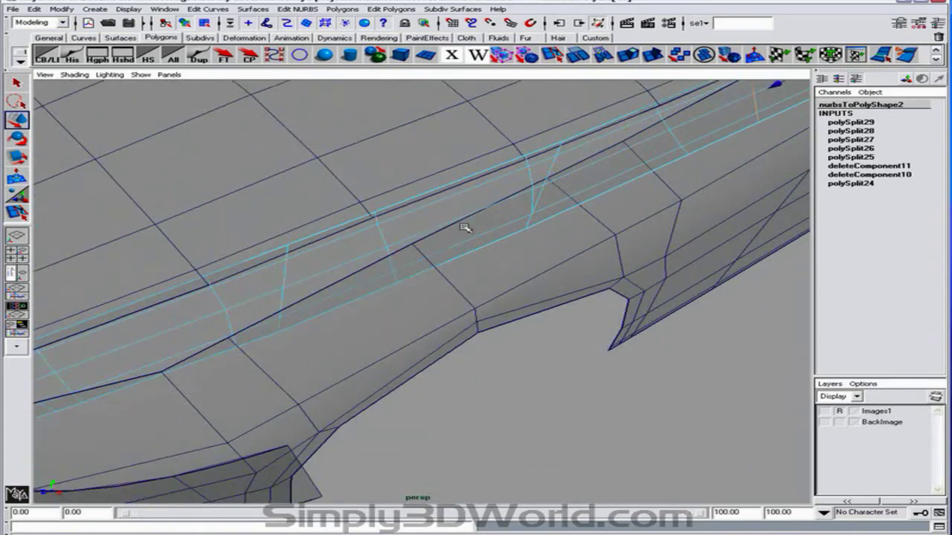
{"action": "left_click", "coordinate": [550, 163], "text": "shift"}
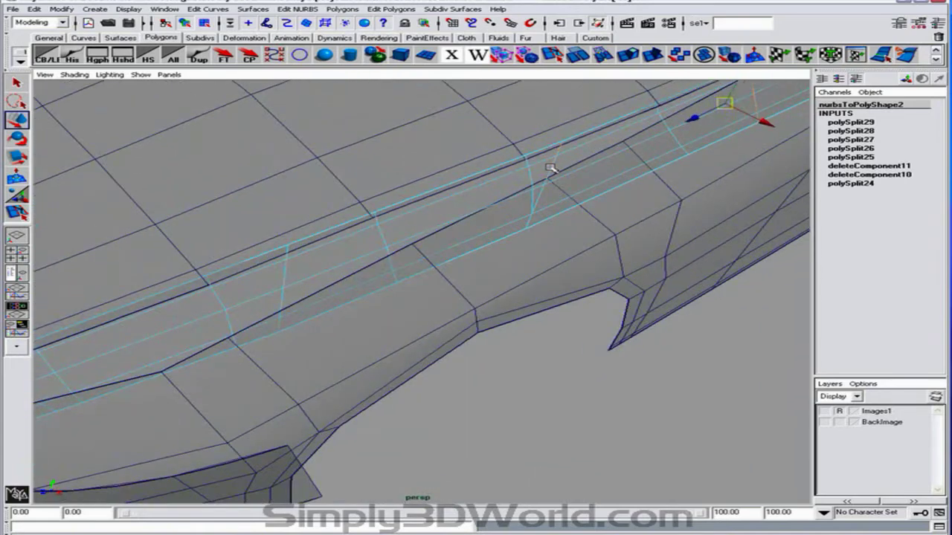
{"action": "left_click", "coordinate": [541, 196], "text": "shift"}
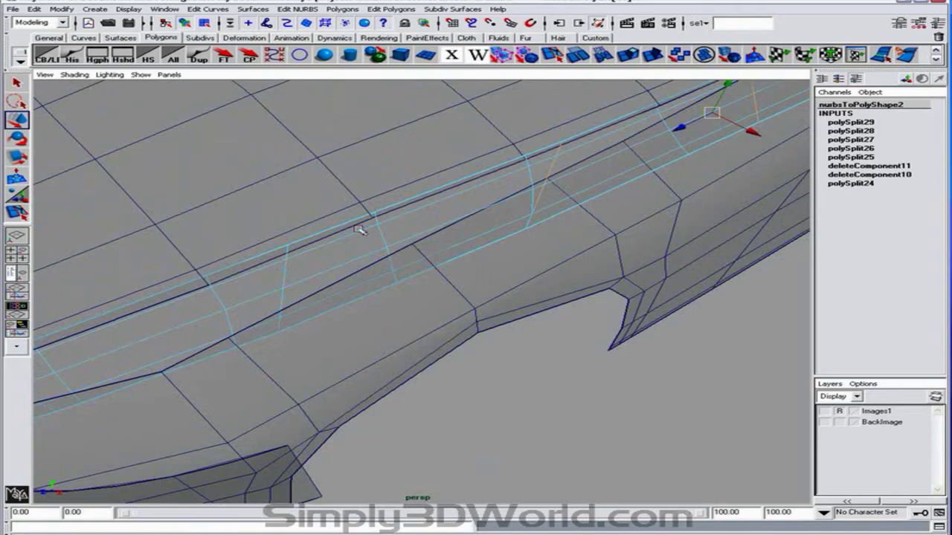
{"action": "left_click", "coordinate": [288, 257], "text": "shift"}
{"action": "left_click", "coordinate": [290, 269], "text": "shift"}
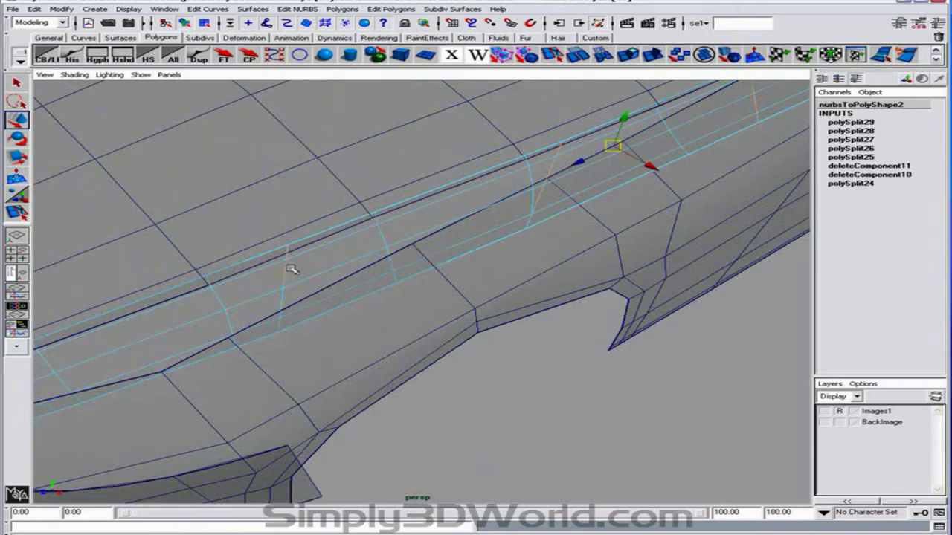
{"action": "left_click_drag", "start_coordinate": [291, 268], "coordinate": [338, 258], "text": "alt"}
{"action": "left_click", "coordinate": [339, 256], "text": "shift"}
{"action": "left_click", "coordinate": [340, 276], "text": "shift"}
{"action": "key", "text": "Delete"}
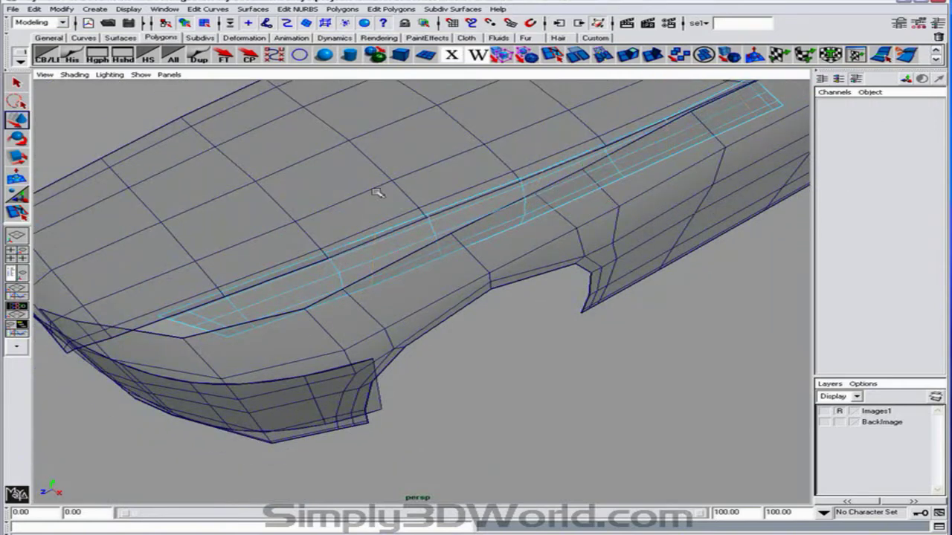
Delete the leftover vertices along the strip where the old cross edges were removed, from the front section to above the wheel arch.
{"action": "right_click_drag", "start_coordinate": [401, 214], "coordinate": [365, 214]}
{"action": "left_click_drag", "start_coordinate": [324, 195], "coordinate": [502, 308]}
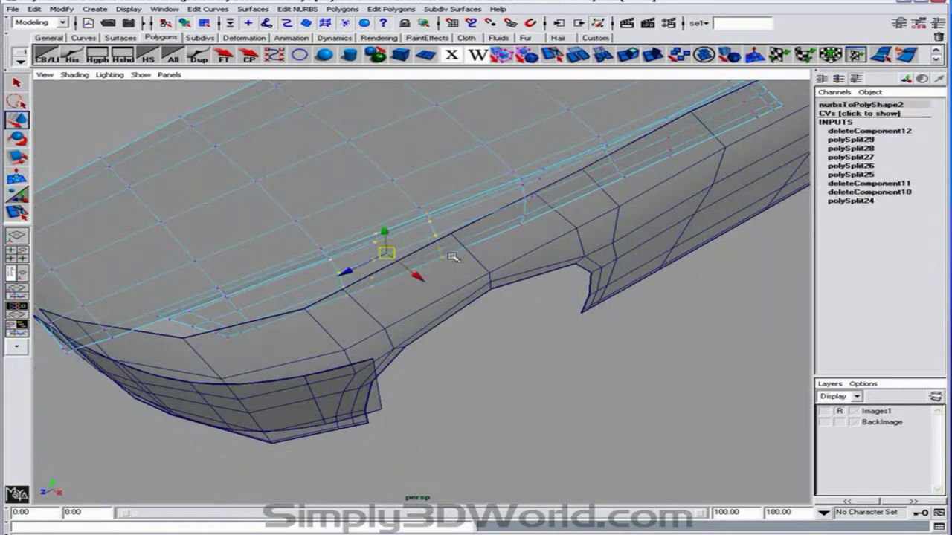
{"action": "key", "text": "Delete"}
{"action": "left_click_drag", "start_coordinate": [498, 129], "coordinate": [617, 239]}
{"action": "left_click", "coordinate": [610, 116]}
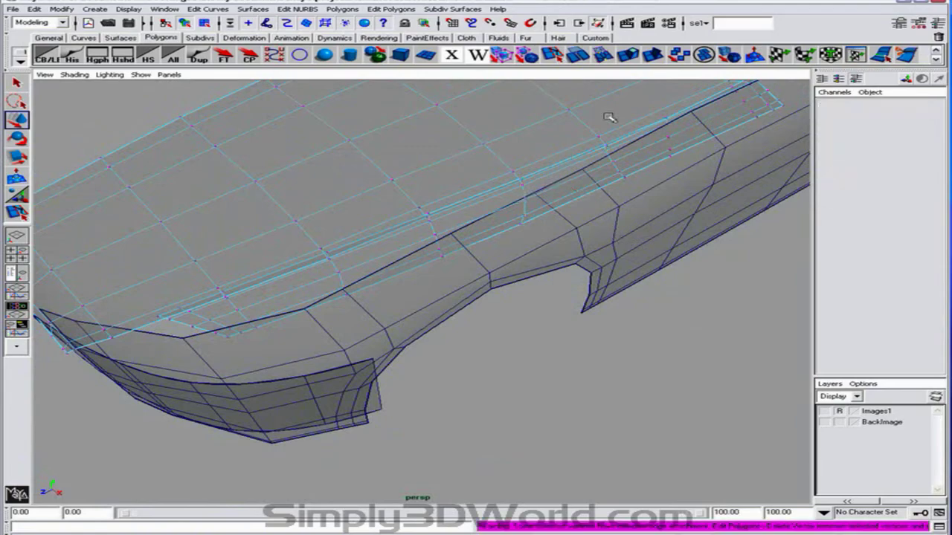
Delete the short leftover cross edge on the strip's hood side between the last two splits and switch back to vertex selection.
{"action": "left_click_drag", "start_coordinate": [699, 152], "coordinate": [685, 170], "text": "alt"}
{"action": "middle_click_drag", "start_coordinate": [686, 171], "coordinate": [550, 279], "text": "alt"}
{"action": "right_click_drag", "start_coordinate": [550, 278], "coordinate": [755, 223], "text": "alt"}
{"action": "middle_click_drag", "start_coordinate": [755, 223], "coordinate": [613, 235], "text": "alt"}
{"action": "right_click_drag", "start_coordinate": [613, 235], "coordinate": [704, 242], "text": "alt"}
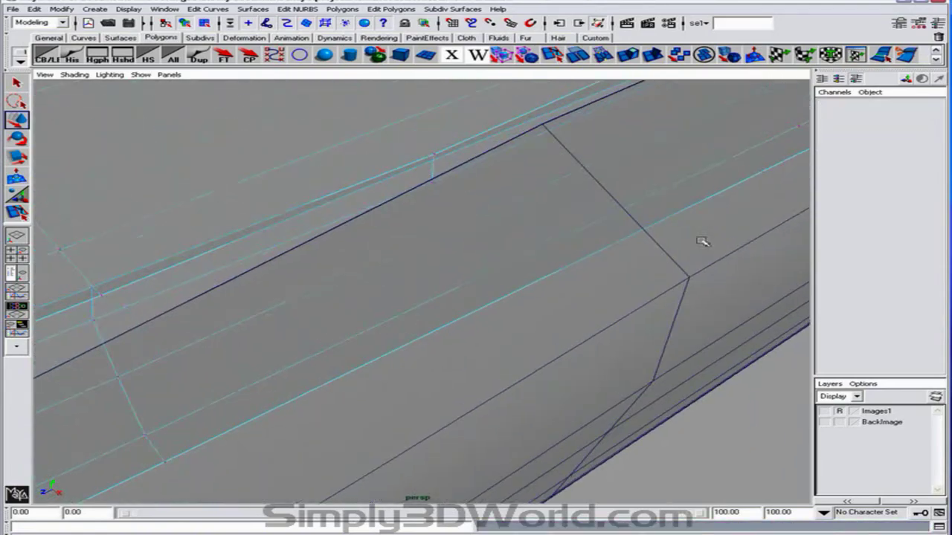
{"action": "left_click", "coordinate": [435, 167]}
{"action": "right_click_drag", "start_coordinate": [452, 169], "coordinate": [395, 121]}
{"action": "right_click_drag", "start_coordinate": [583, 194], "coordinate": [534, 198], "text": "alt"}
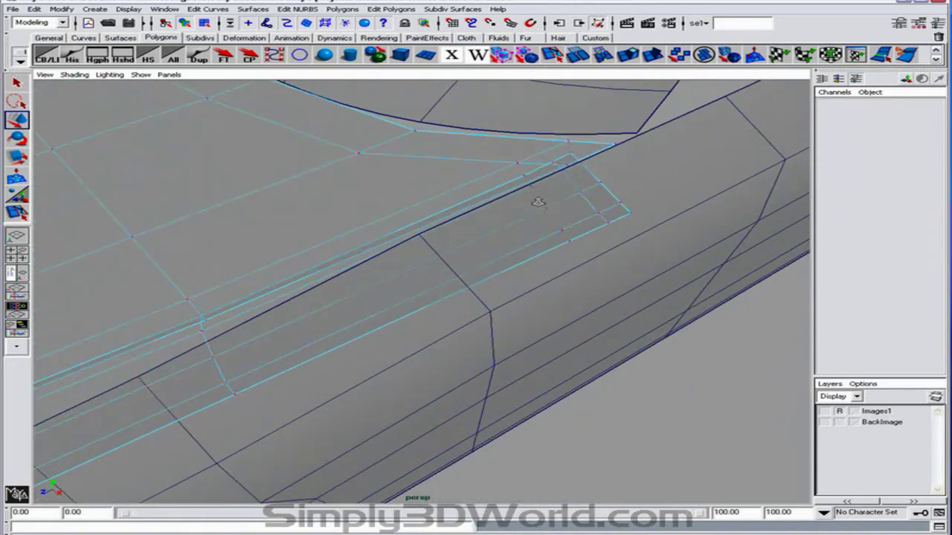
Delete the leftover vertices on the strip near its rear end by the windshield and return to object selection.
{"action": "left_click_drag", "start_coordinate": [505, 175], "coordinate": [585, 294]}
{"action": "key", "text": "Delete"}
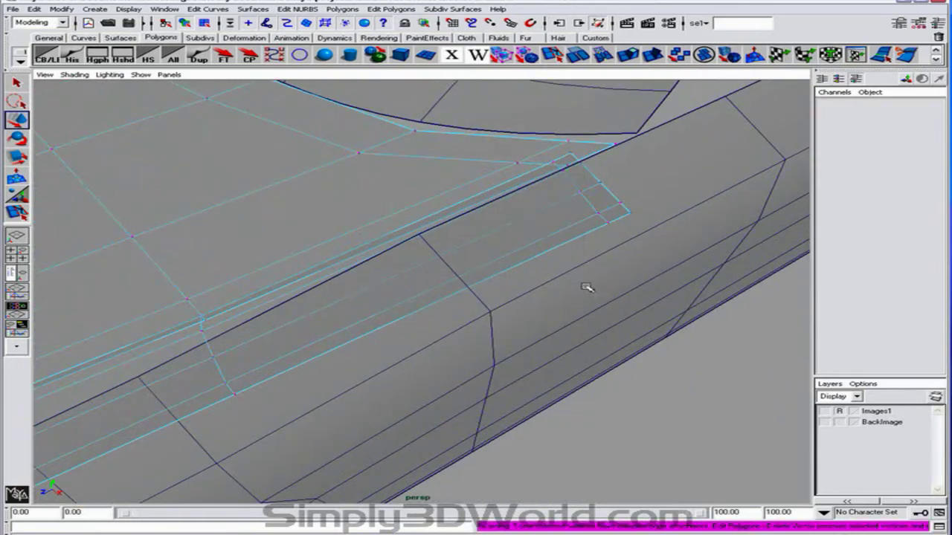
{"action": "left_click_drag", "start_coordinate": [378, 283], "coordinate": [542, 278], "text": "alt"}
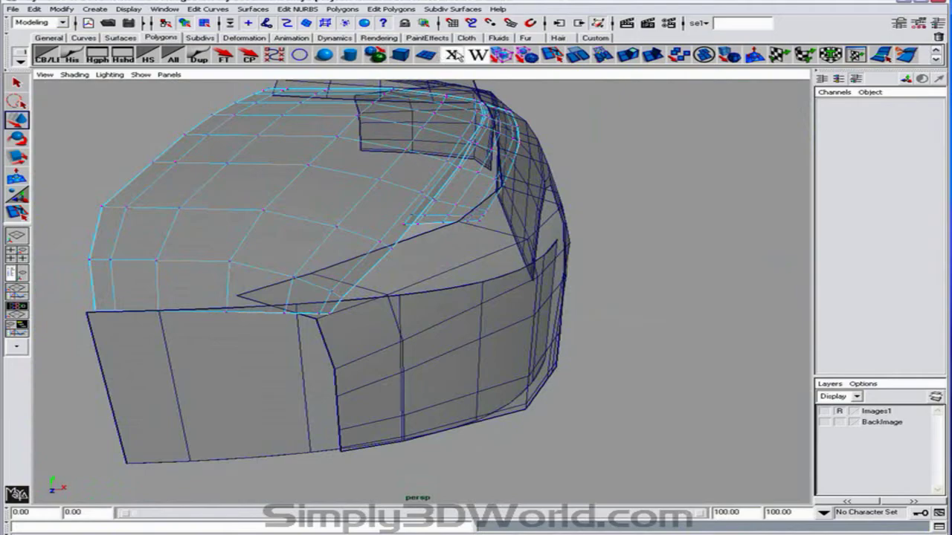
{"action": "left_click_drag", "start_coordinate": [480, 134], "coordinate": [437, 215], "text": "alt"}
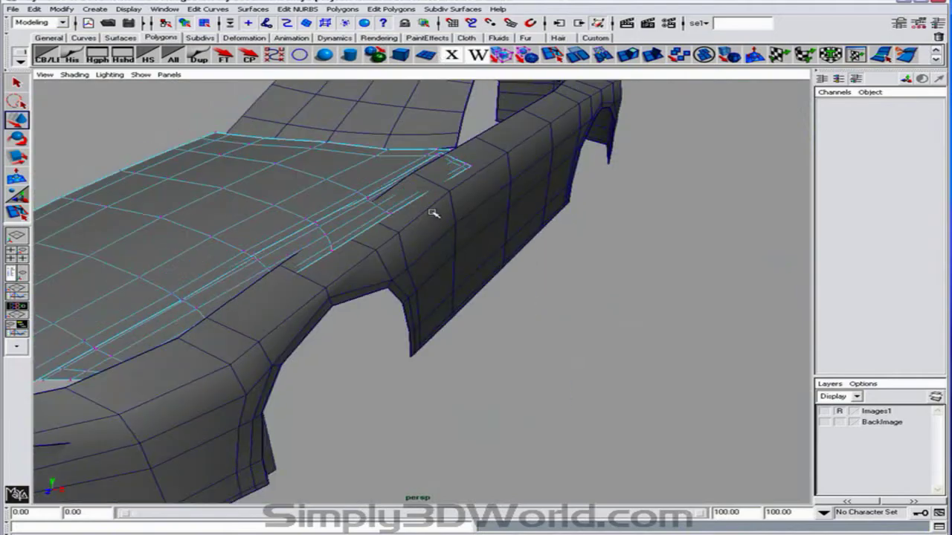
{"action": "key", "text": "F8"}
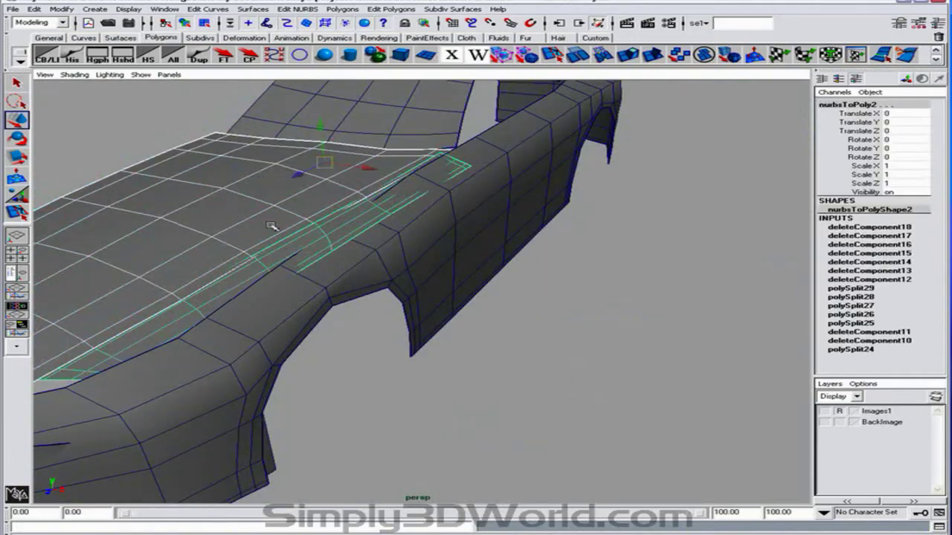
Bring up the strip in the top view and turn on wireframe on shaded there.
{"action": "left_click_drag", "start_coordinate": [272, 226], "coordinate": [368, 213], "text": "alt"}
{"action": "key", "text": "space"}
{"action": "key", "text": "space"}
{"action": "middle_click_drag", "start_coordinate": [379, 305], "coordinate": [335, 13], "text": "alt"}
{"action": "right_click_drag", "start_coordinate": [444, 201], "coordinate": [514, 285], "text": "alt"}
{"action": "middle_click_drag", "start_coordinate": [513, 285], "coordinate": [569, 349], "text": "alt"}
{"action": "right_click_drag", "start_coordinate": [632, 342], "coordinate": [766, 340], "text": "alt"}
{"action": "key", "text": "alt+h"}
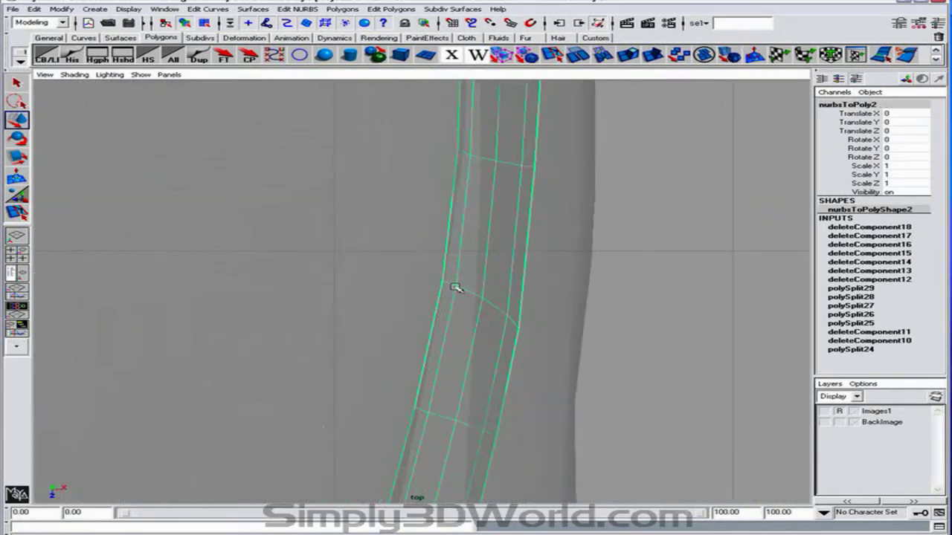
{"action": "left_click", "coordinate": [75, 75]}
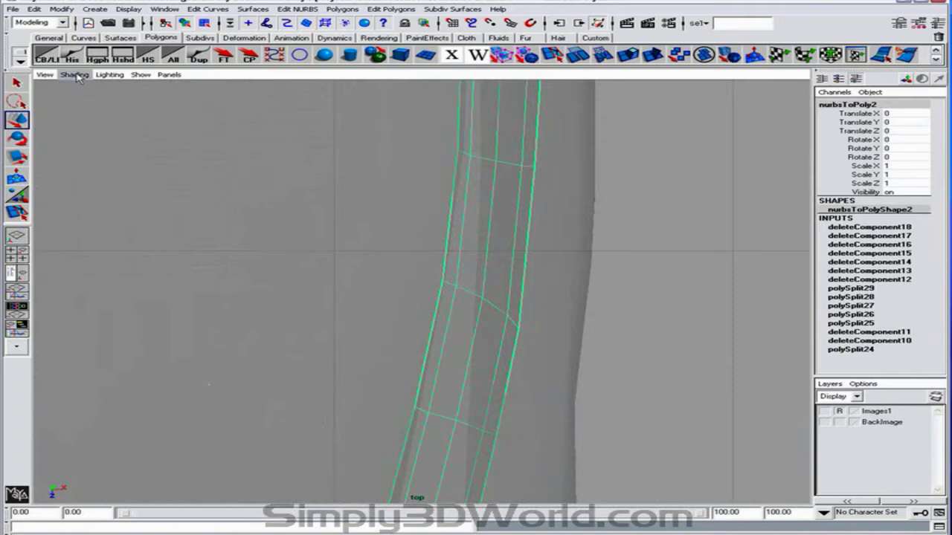
{"action": "mouse_move", "coordinate": [174, 171]}
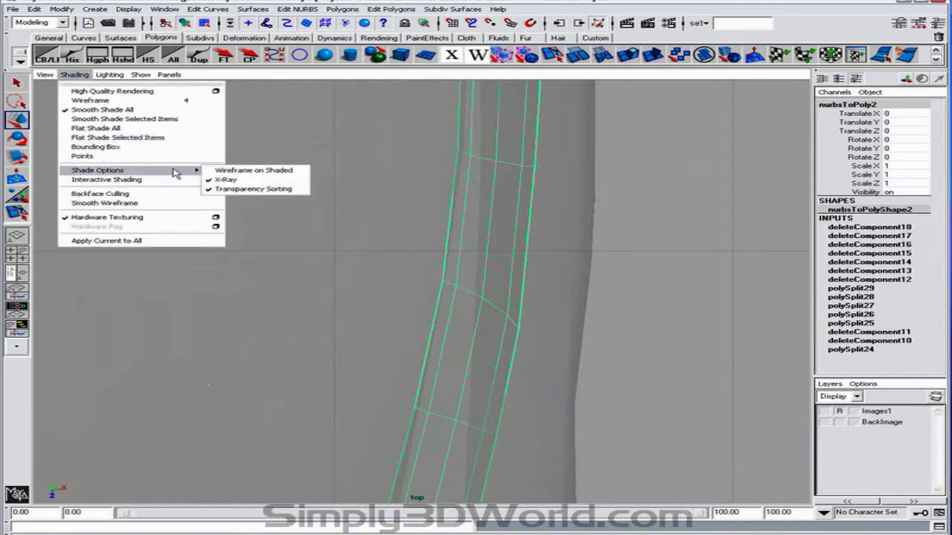
{"action": "left_click", "coordinate": [249, 179]}
Move the vertices of the strip's middle cross rows sideways so their hood-side ends meet the hood's side edge.
{"action": "right_click_drag", "start_coordinate": [484, 251], "coordinate": [559, 258], "text": "alt"}
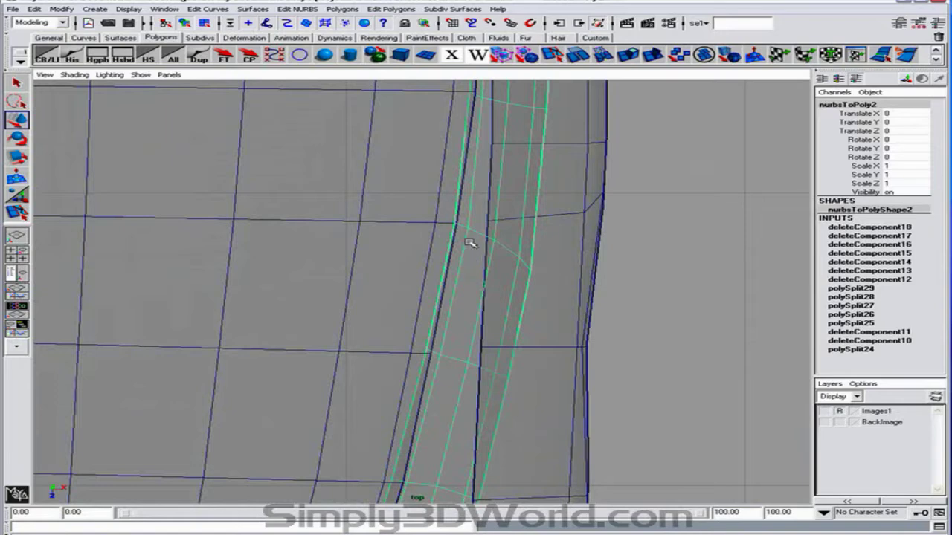
{"action": "middle_click_drag", "start_coordinate": [471, 244], "coordinate": [491, 273], "text": "alt"}
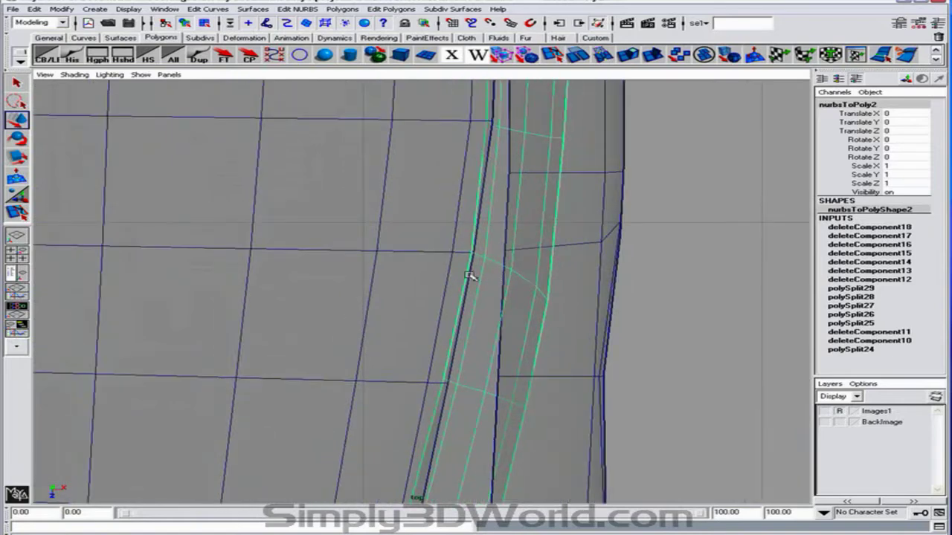
{"action": "right_click_drag", "start_coordinate": [478, 265], "coordinate": [447, 259]}
{"action": "left_click_drag", "start_coordinate": [574, 311], "coordinate": [590, 319]}
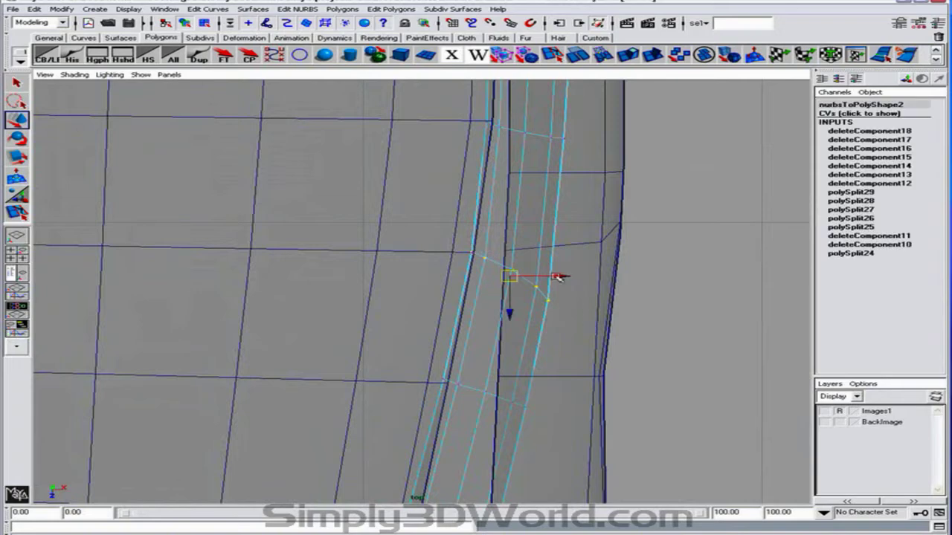
{"action": "left_click_drag", "start_coordinate": [559, 277], "coordinate": [533, 256]}
{"action": "left_click_drag", "start_coordinate": [435, 349], "coordinate": [419, 250]}
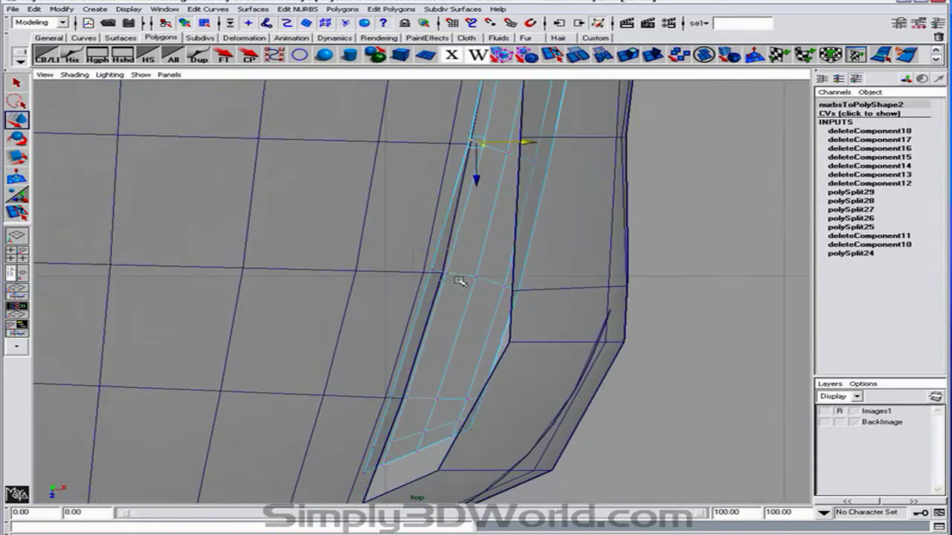
Move the strip's hood-side vertices in the front rows and at the front end sideways onto the hood's side edge.
{"action": "left_click", "coordinate": [438, 271]}
{"action": "left_click_drag", "start_coordinate": [489, 270], "coordinate": [505, 273]}
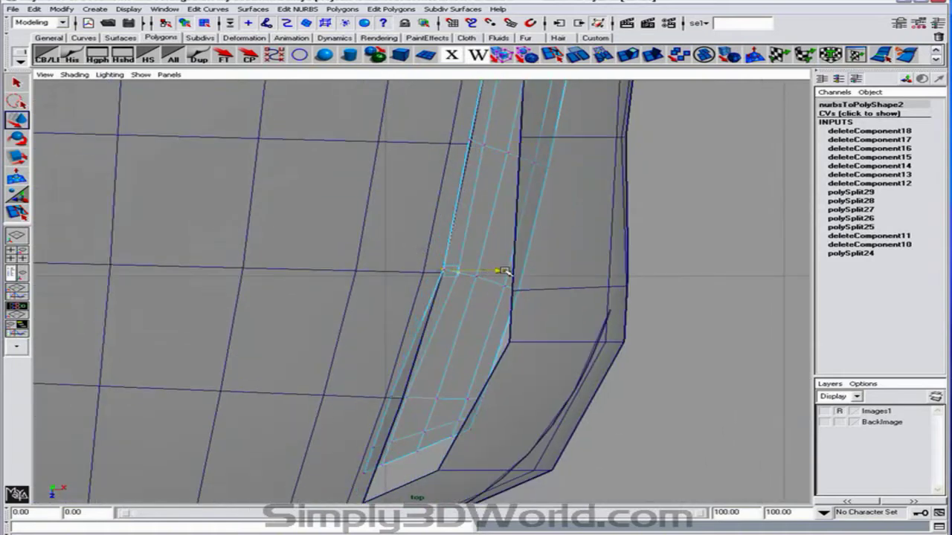
{"action": "left_click", "coordinate": [402, 397]}
{"action": "left_click_drag", "start_coordinate": [449, 398], "coordinate": [473, 355]}
{"action": "left_click", "coordinate": [415, 347]}
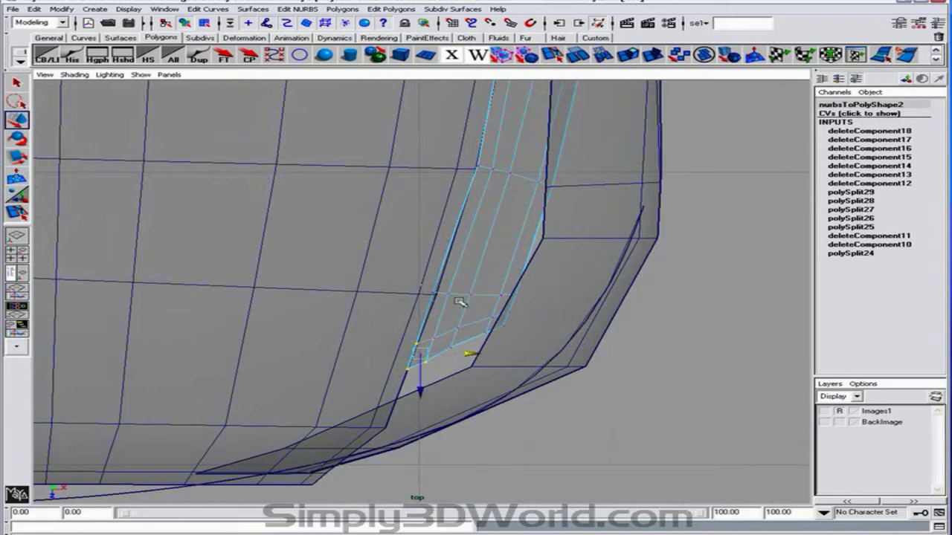
{"action": "middle_click_drag", "start_coordinate": [493, 291], "coordinate": [493, 323], "text": "alt"}
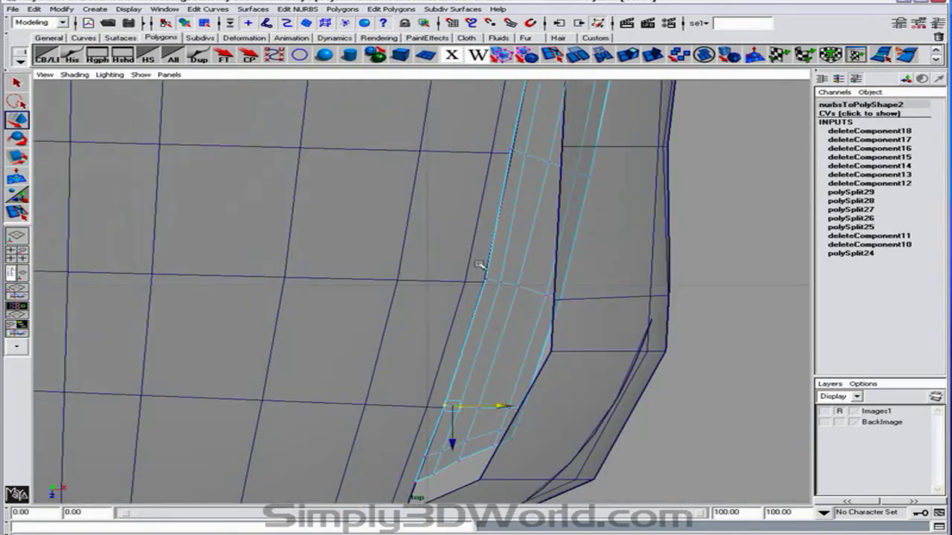
{"action": "left_click_drag", "start_coordinate": [478, 264], "coordinate": [548, 281]}
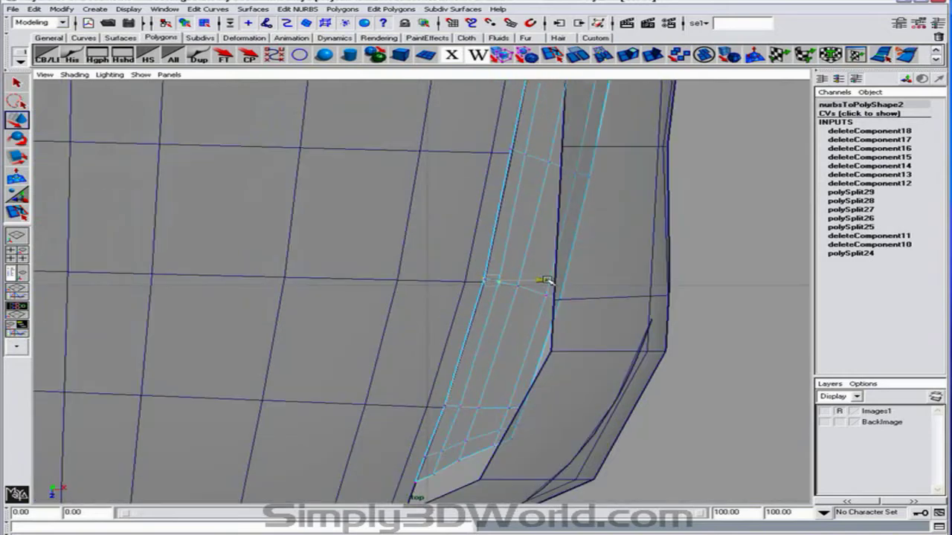
Move the two vertex rows at the strip's rear end back and outward to meet the hood's rear corner.
{"action": "right_click_drag", "start_coordinate": [549, 281], "coordinate": [402, 260], "text": "alt"}
{"action": "middle_click_drag", "start_coordinate": [501, 198], "coordinate": [479, 215], "text": "alt"}
{"action": "right_click_drag", "start_coordinate": [479, 216], "coordinate": [640, 216], "text": "alt"}
{"action": "middle_click_drag", "start_coordinate": [486, 179], "coordinate": [482, 203], "text": "alt"}
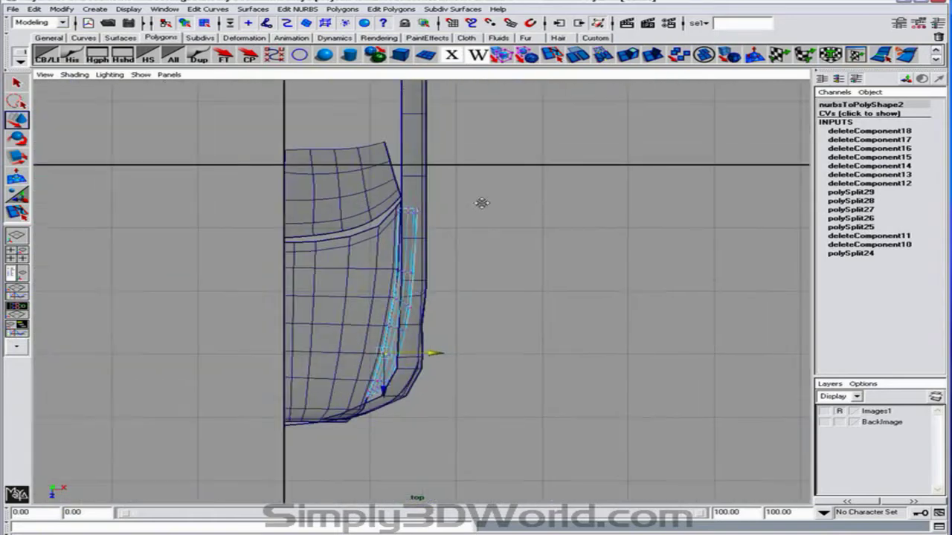
{"action": "right_click_drag", "start_coordinate": [482, 203], "coordinate": [417, 182], "text": "alt"}
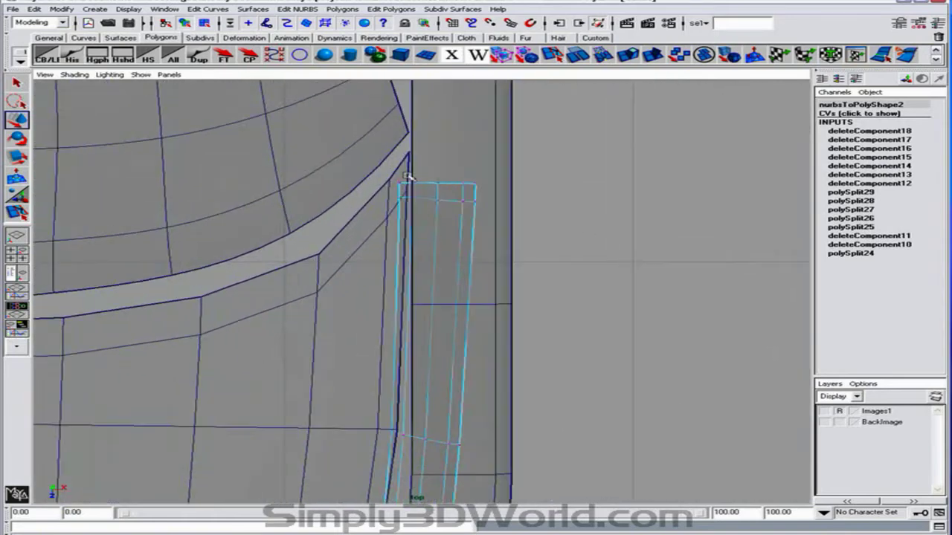
{"action": "left_click", "coordinate": [462, 211]}
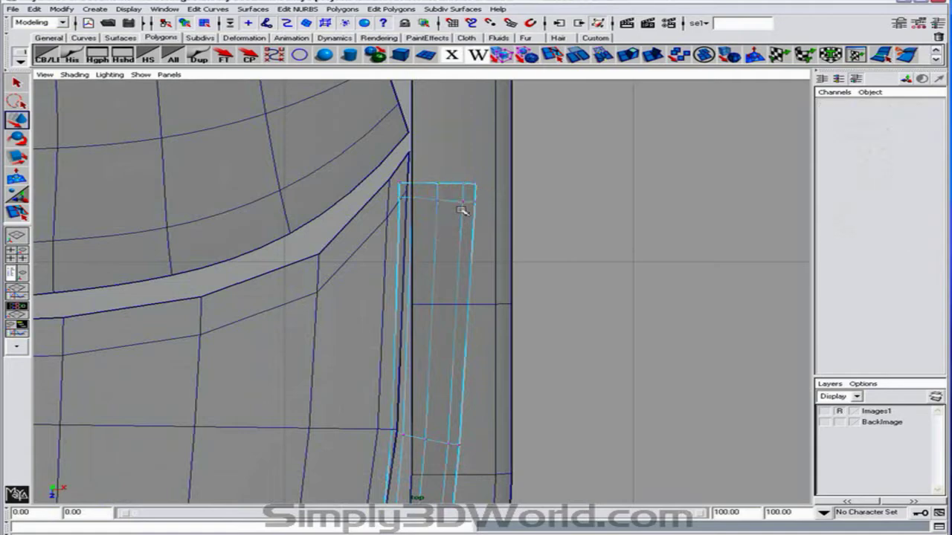
{"action": "key", "text": "z"}
{"action": "left_click_drag", "start_coordinate": [441, 227], "coordinate": [463, 197]}
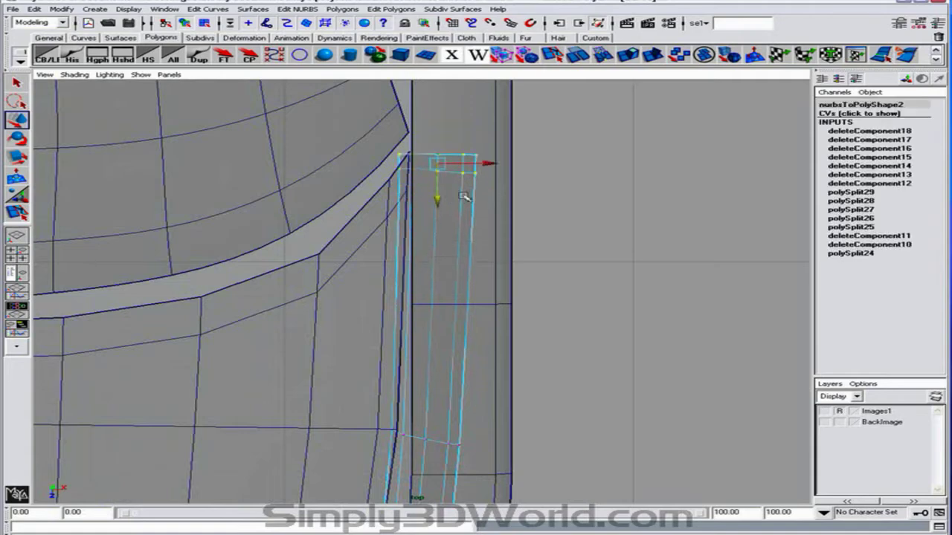
{"action": "left_click_drag", "start_coordinate": [492, 166], "coordinate": [493, 163]}
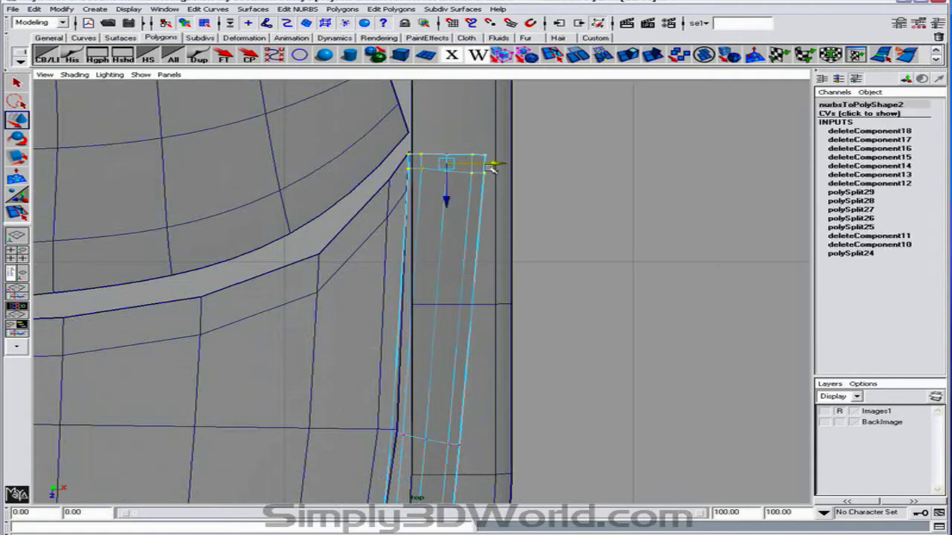
{"action": "left_click_drag", "start_coordinate": [452, 207], "coordinate": [461, 219]}
Move the hood-side vertices of the strip's next row ahead of the rear end onto the hood's side edge.
{"action": "right_click_drag", "start_coordinate": [513, 262], "coordinate": [490, 251], "text": "alt"}
{"action": "middle_click_drag", "start_coordinate": [490, 251], "coordinate": [513, 203], "text": "alt"}
{"action": "left_click_drag", "start_coordinate": [434, 328], "coordinate": [474, 320]}
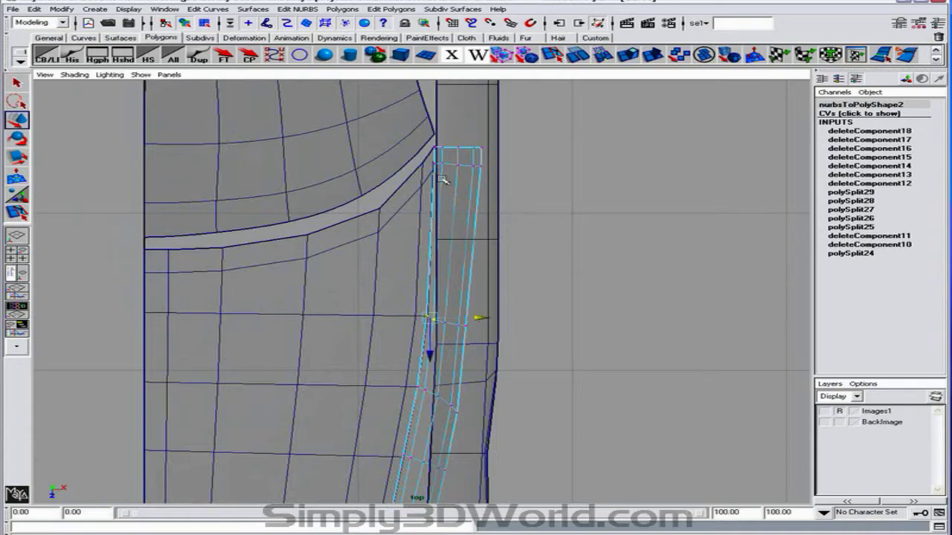
Return to the perspective view and combine the hood and the strip into one polygon object.
{"action": "key", "text": "space"}
{"action": "key", "text": "space"}
{"action": "left_click_drag", "start_coordinate": [542, 281], "coordinate": [525, 272], "text": "alt"}
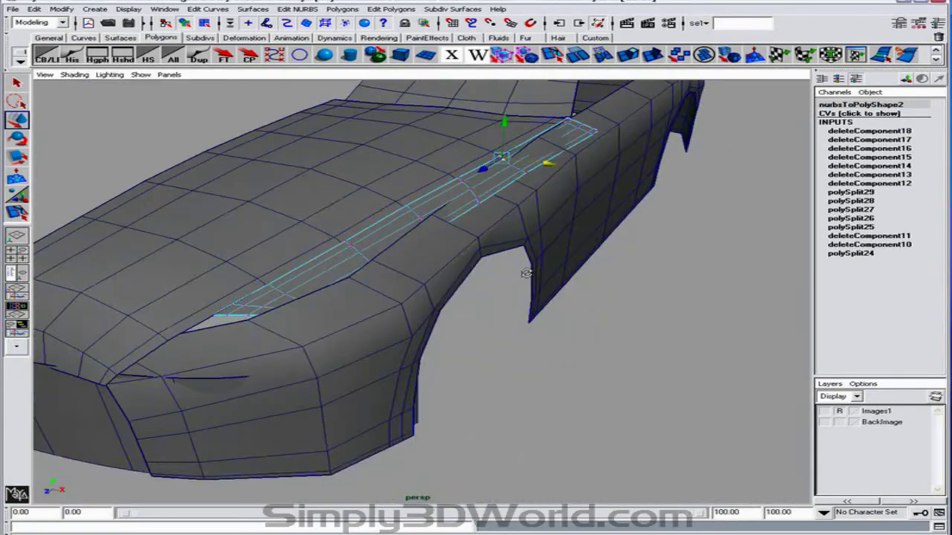
{"action": "left_click_drag", "start_coordinate": [350, 200], "coordinate": [453, 212], "text": "alt"}
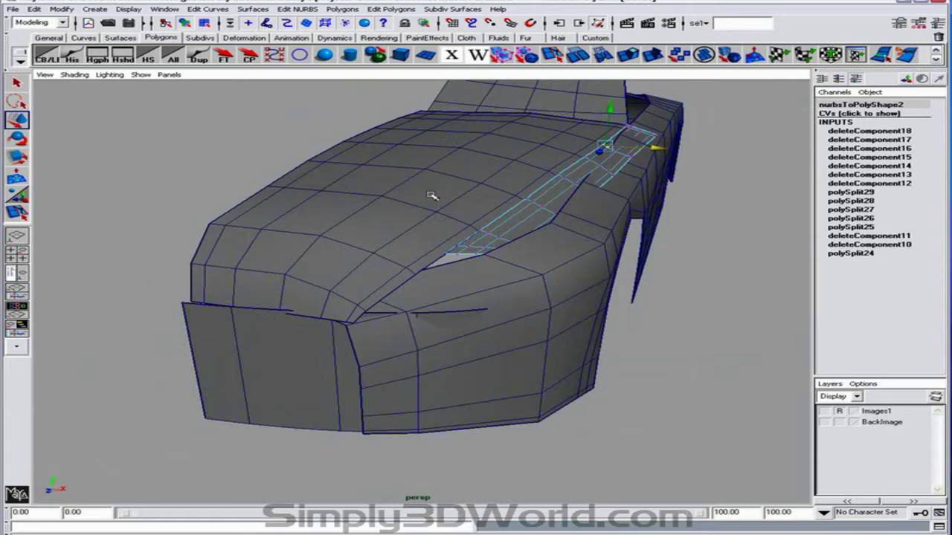
{"action": "key", "text": "F8"}
{"action": "left_click", "coordinate": [460, 208]}
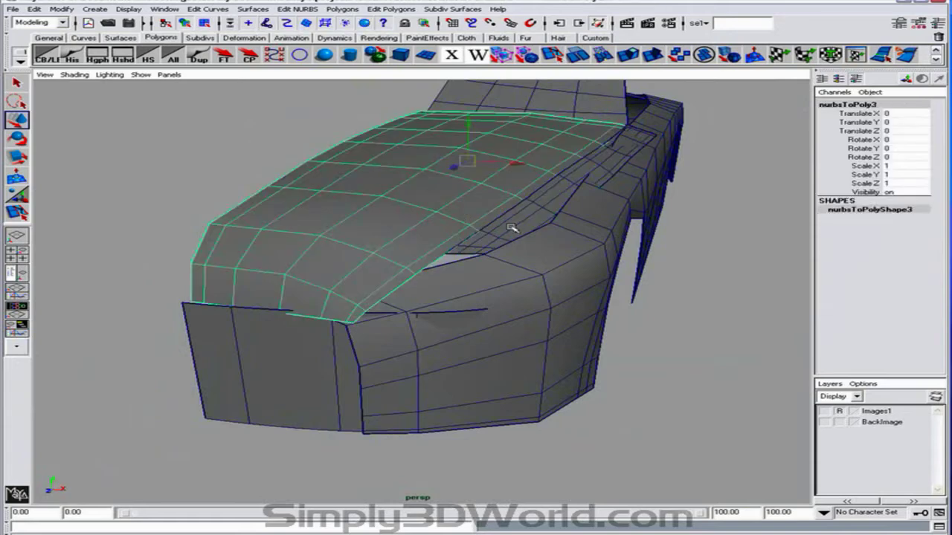
{"action": "left_click", "coordinate": [532, 217], "text": "shift"}
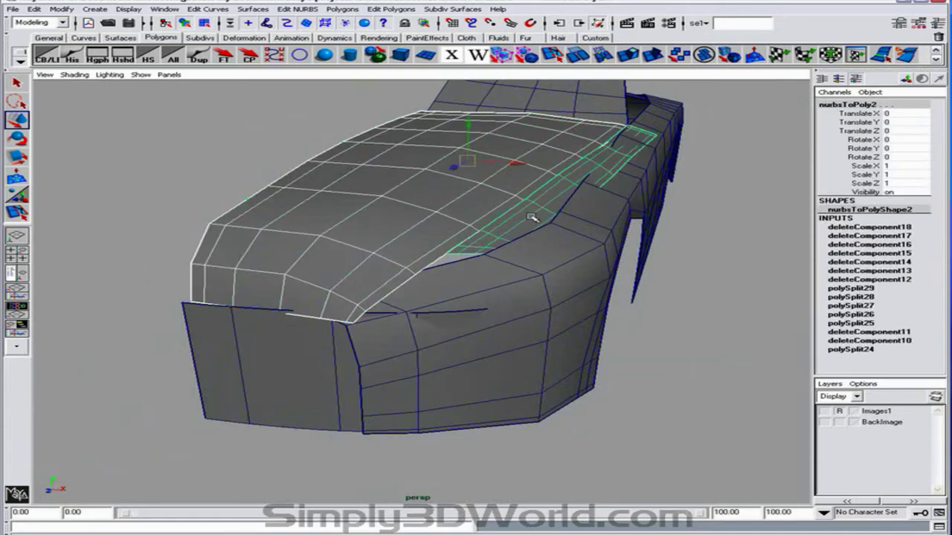
{"action": "left_click_drag", "start_coordinate": [531, 217], "coordinate": [490, 230], "text": "alt"}
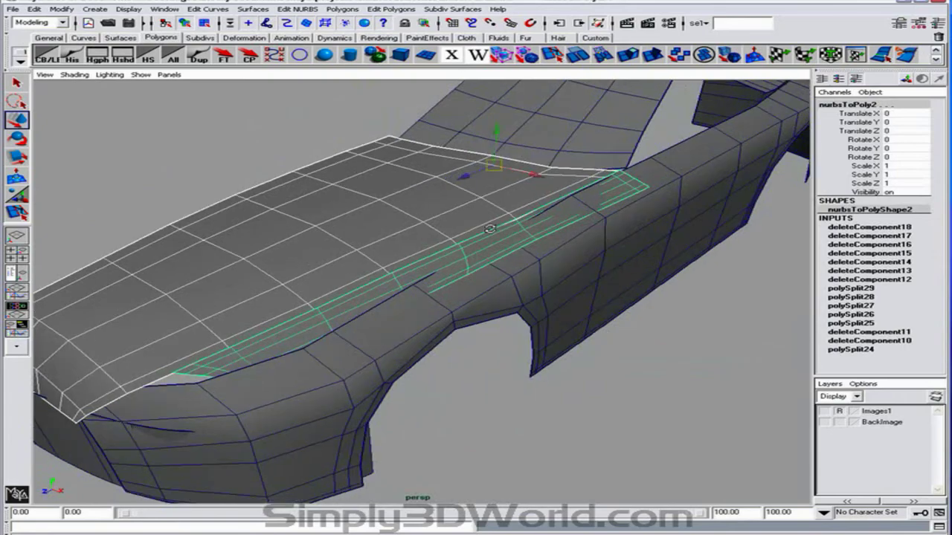
{"action": "left_click", "coordinate": [343, 9]}
{"action": "left_click", "coordinate": [354, 53]}
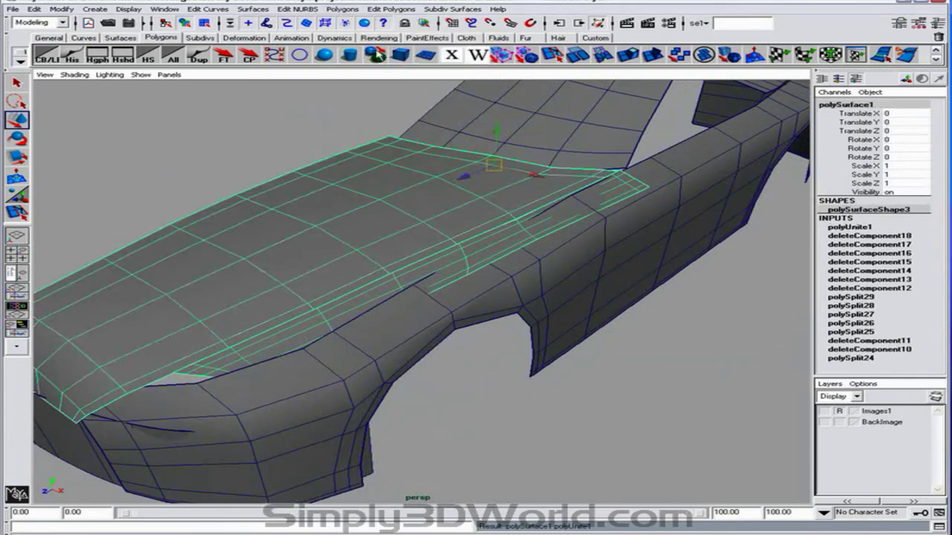
Split the front part of the hood with two new cross edges in line with the strip's two front-end edges.
{"action": "middle_click_drag", "start_coordinate": [295, 300], "coordinate": [398, 241], "text": "alt"}
{"action": "right_click_drag", "start_coordinate": [398, 242], "coordinate": [414, 270], "text": "alt"}
{"action": "left_click_drag", "start_coordinate": [414, 269], "coordinate": [401, 267], "text": "alt"}
{"action": "left_click", "coordinate": [16, 212]}
{"action": "left_click_drag", "start_coordinate": [262, 257], "coordinate": [301, 245], "text": "alt"}
{"action": "right_click_drag", "start_coordinate": [301, 245], "coordinate": [315, 251], "text": "alt"}
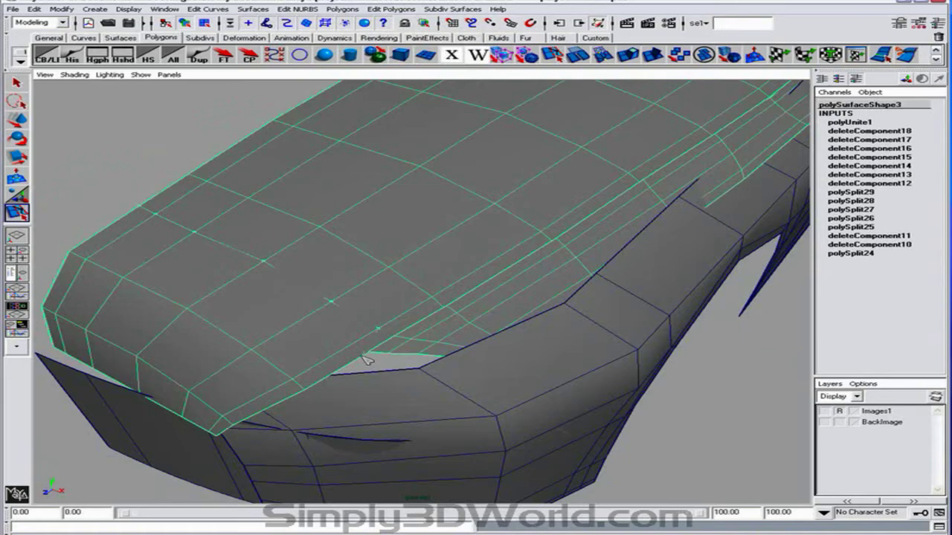
{"action": "key", "text": "Return"}
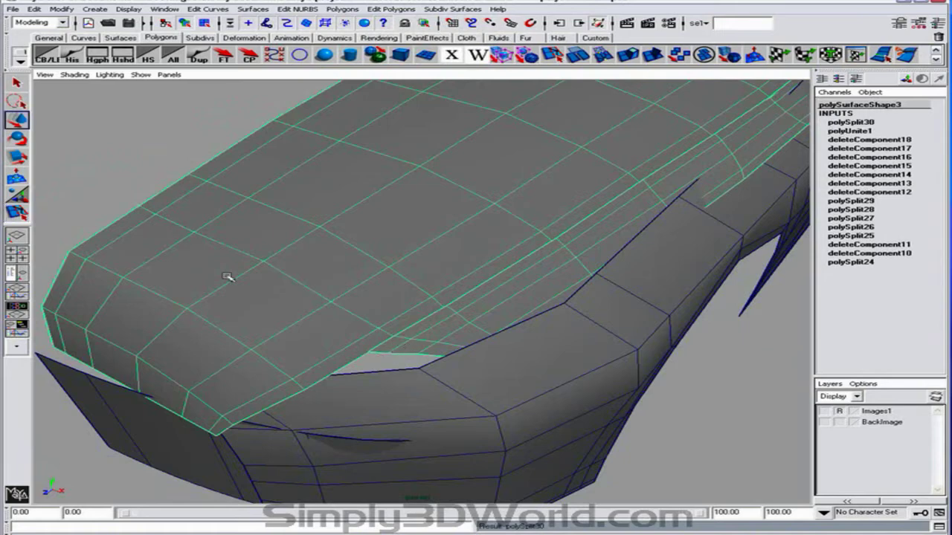
{"action": "left_click", "coordinate": [21, 210]}
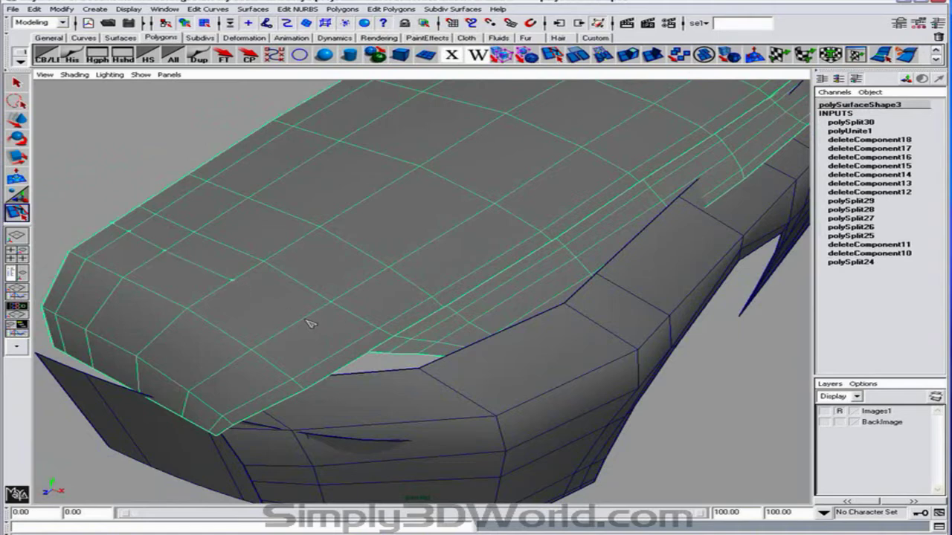
{"action": "key", "text": "w"}
Merge the overlapping hood and strip vertices at the front end of their shared seam.
{"action": "right_click_drag", "start_coordinate": [371, 347], "coordinate": [350, 346]}
{"action": "left_click", "coordinate": [367, 353]}
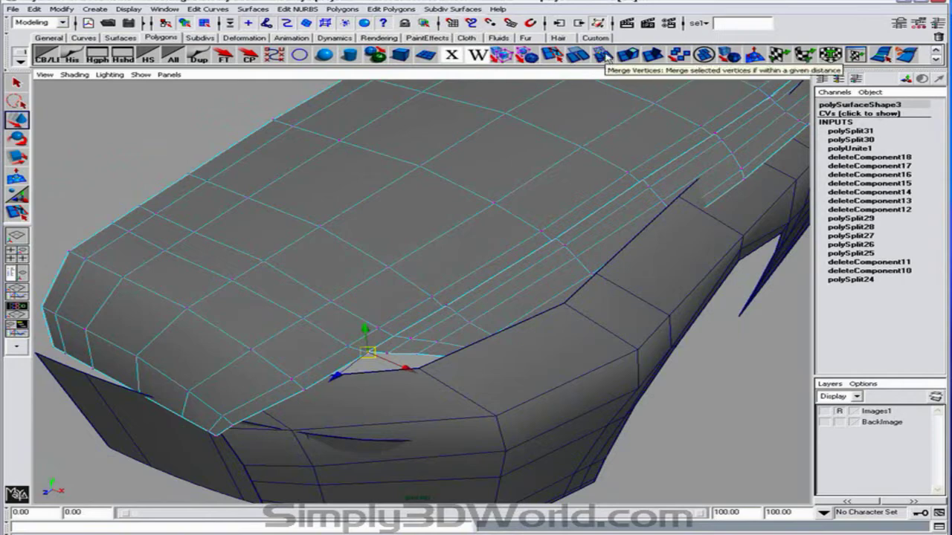
{"action": "left_click", "coordinate": [343, 9]}
{"action": "mouse_move", "coordinate": [391, 9]}
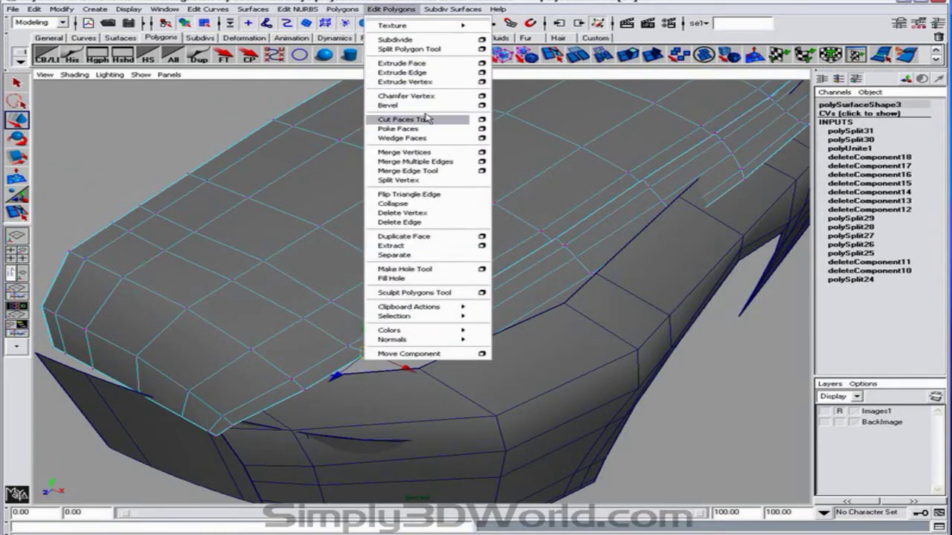
{"action": "left_click", "coordinate": [437, 153]}
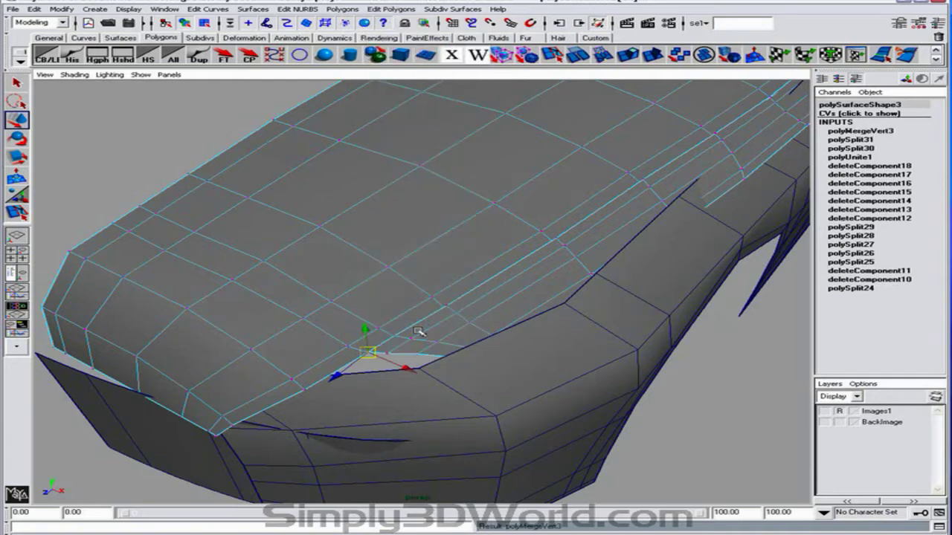
Merge the next coincident vertex pairs one by one along the hood-strip seam, working back towards the windshield.
{"action": "left_click", "coordinate": [21, 81]}
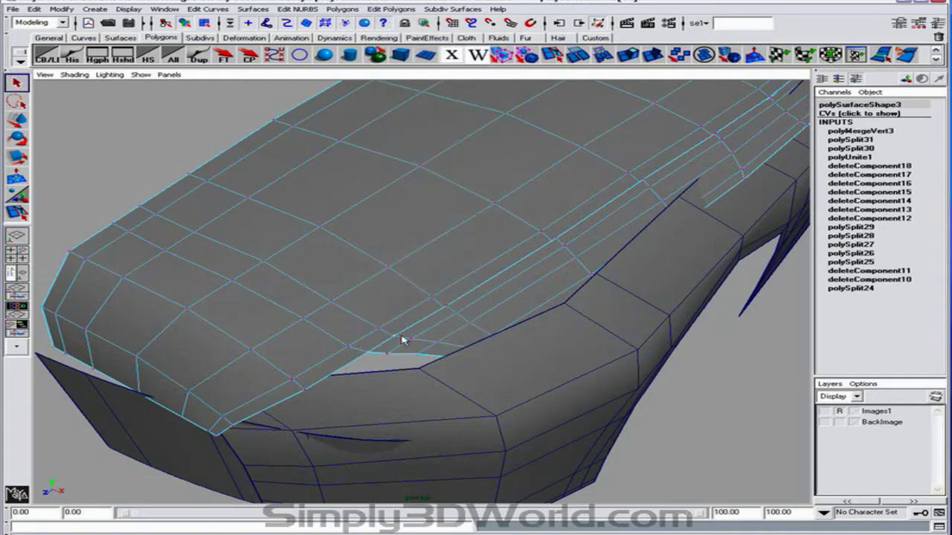
{"action": "key", "text": "g"}
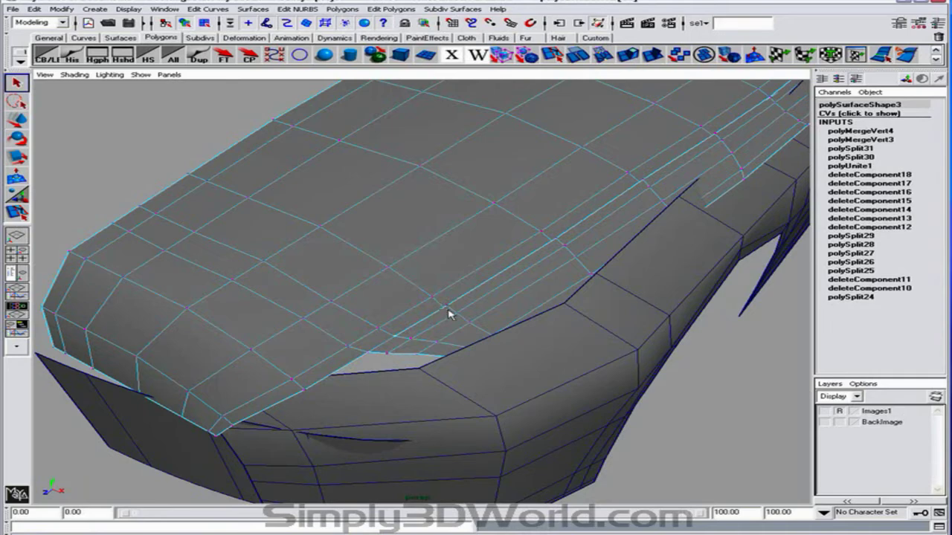
{"action": "key", "text": "g"}
{"action": "key", "text": "g"}
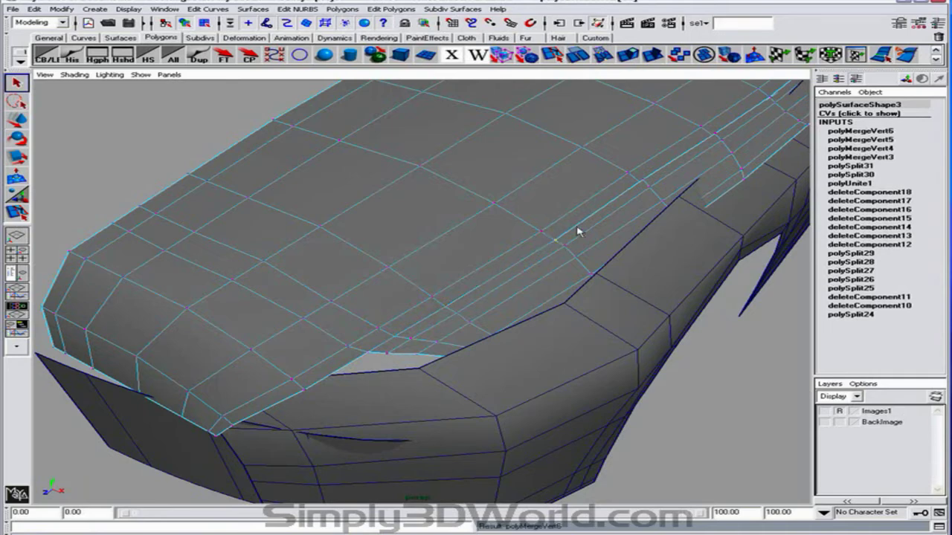
{"action": "key", "text": "g"}
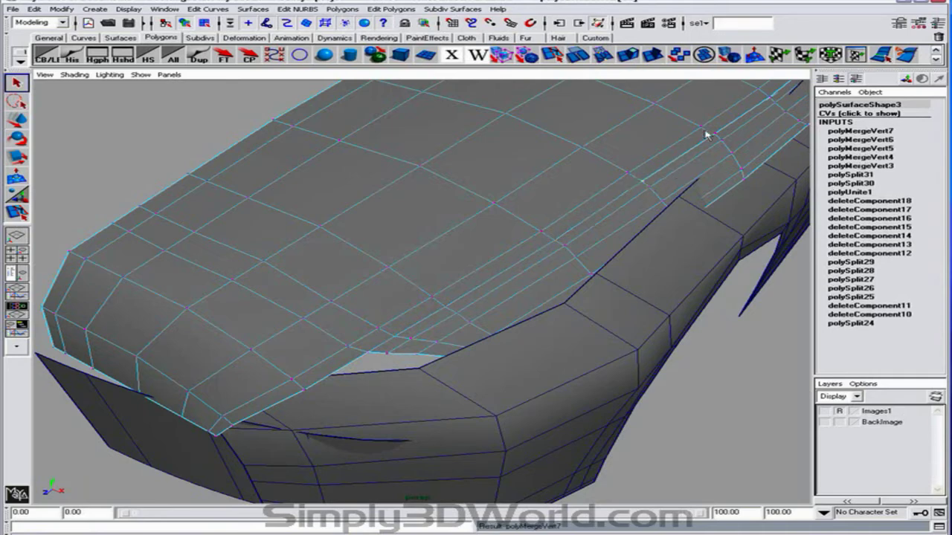
{"action": "key", "text": "g"}
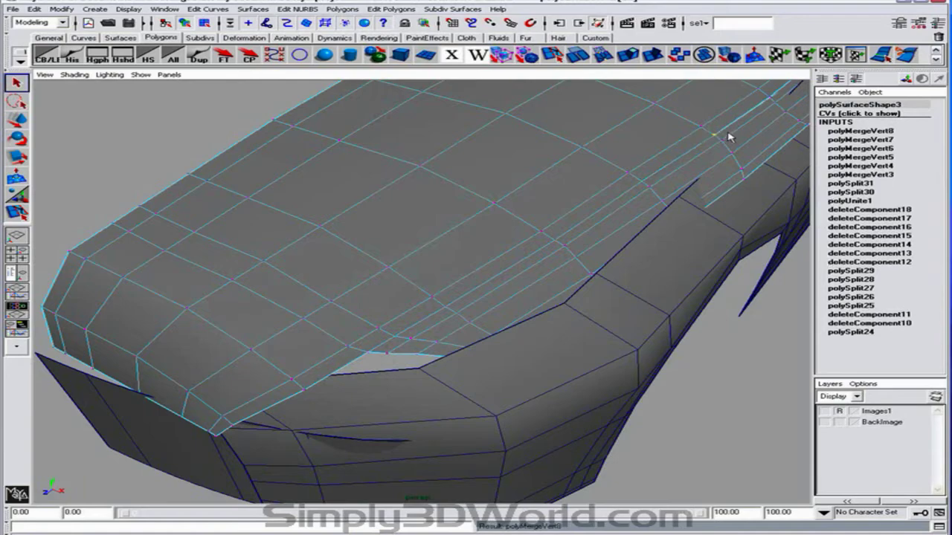
Merge the remaining vertex pairs at the rear of the hood-strip seam and return to object selection with X-ray shading off.
{"action": "left_click_drag", "start_coordinate": [729, 137], "coordinate": [392, 316], "text": "alt"}
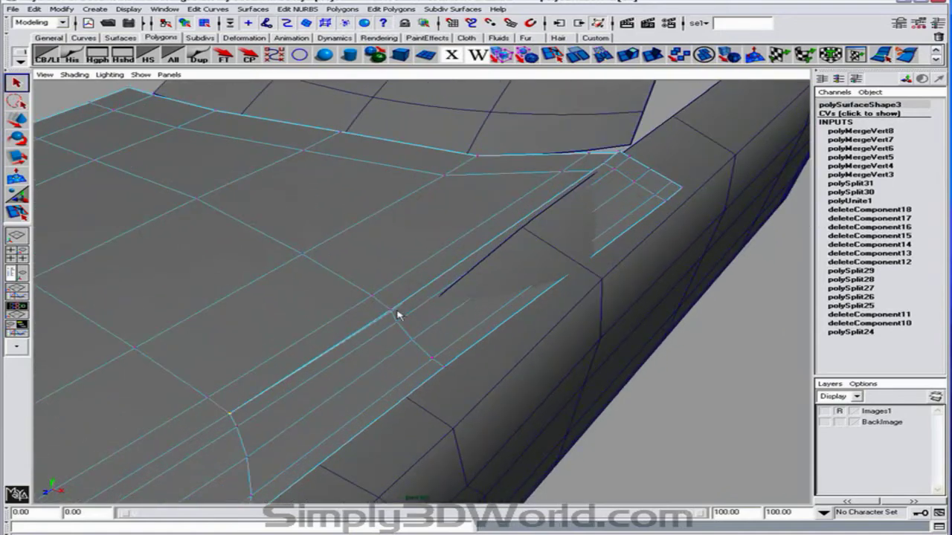
{"action": "key", "text": "g"}
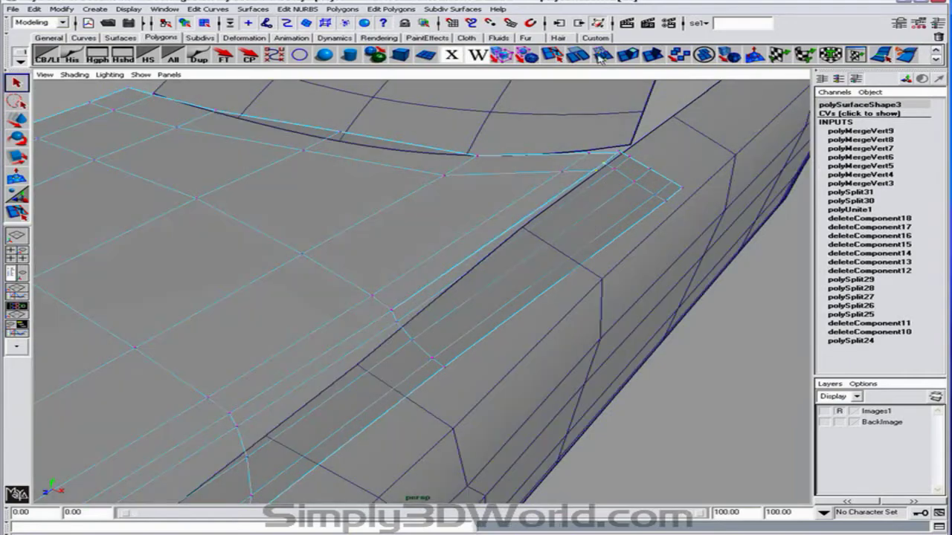
{"action": "left_click", "coordinate": [601, 56]}
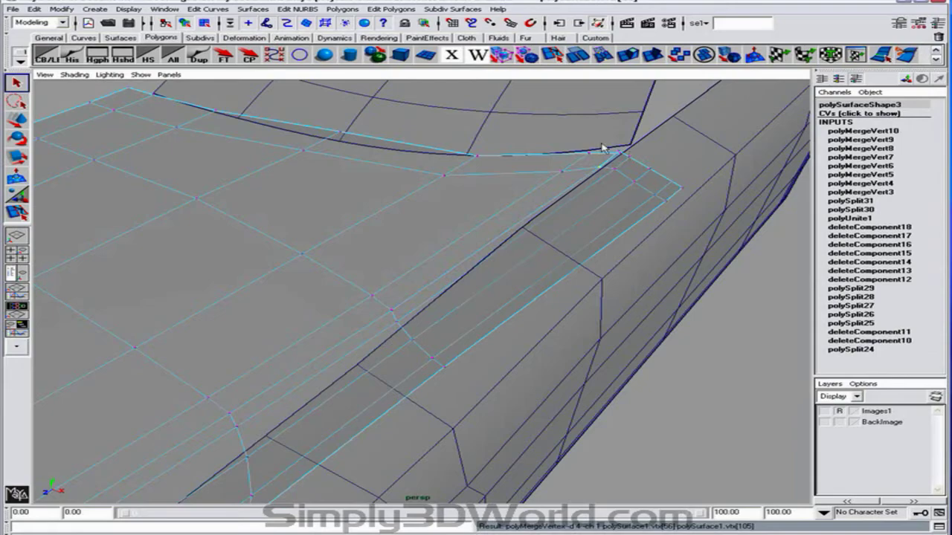
{"action": "key", "text": "g"}
{"action": "right_click_drag", "start_coordinate": [579, 227], "coordinate": [521, 220], "text": "alt"}
{"action": "left_click", "coordinate": [452, 54]}
{"action": "right_click_drag", "start_coordinate": [386, 239], "coordinate": [339, 244], "text": "alt"}
{"action": "mouse_move", "coordinate": [339, 244]}
{"action": "left_mouse_down", "text": "alt"}
{"action": "mouse_move", "coordinate": [397, 218]}
{"action": "mouse_move", "coordinate": [485, 229]}
{"action": "mouse_move", "coordinate": [429, 242]}
{"action": "mouse_move", "coordinate": [573, 228]}
{"action": "mouse_move", "coordinate": [525, 208]}
{"action": "mouse_move", "coordinate": [469, 204]}
{"action": "mouse_move", "coordinate": [527, 211]}
{"action": "mouse_move", "coordinate": [506, 179]}
{"action": "left_mouse_up", "text": "alt"}
{"action": "key", "text": "F8"}
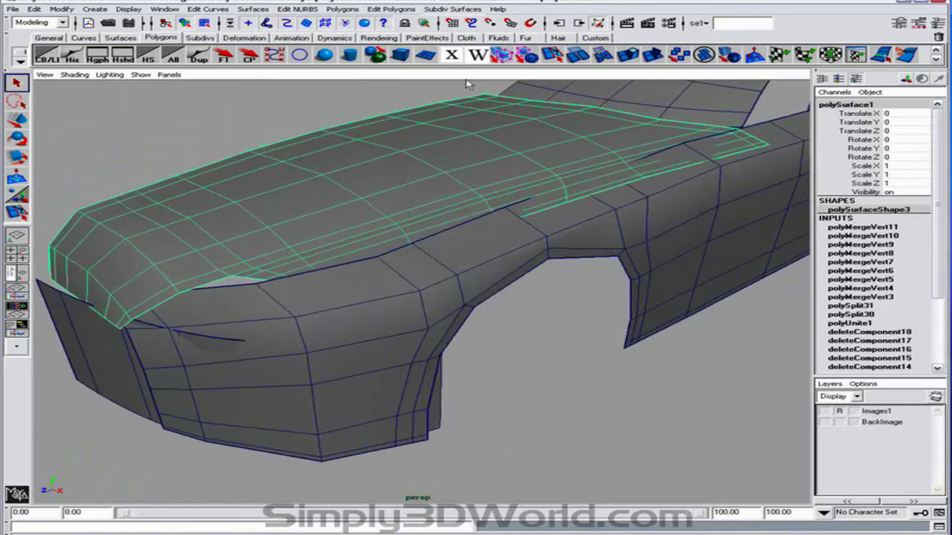
Activate the Sculpt Polygons tool for the combined hood and open its settings.
{"action": "left_click", "coordinate": [391, 9]}
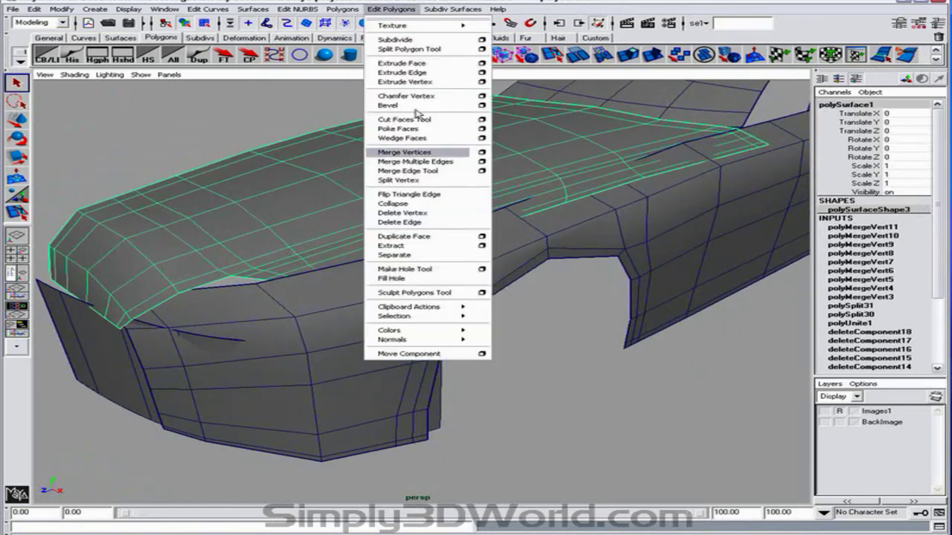
{"action": "left_click", "coordinate": [451, 296]}
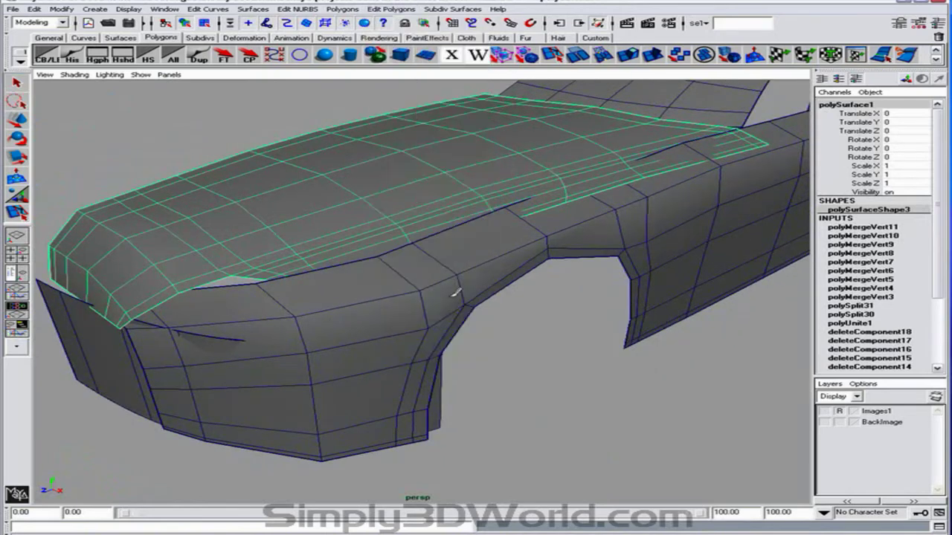
{"action": "double_click", "coordinate": [17, 213]}
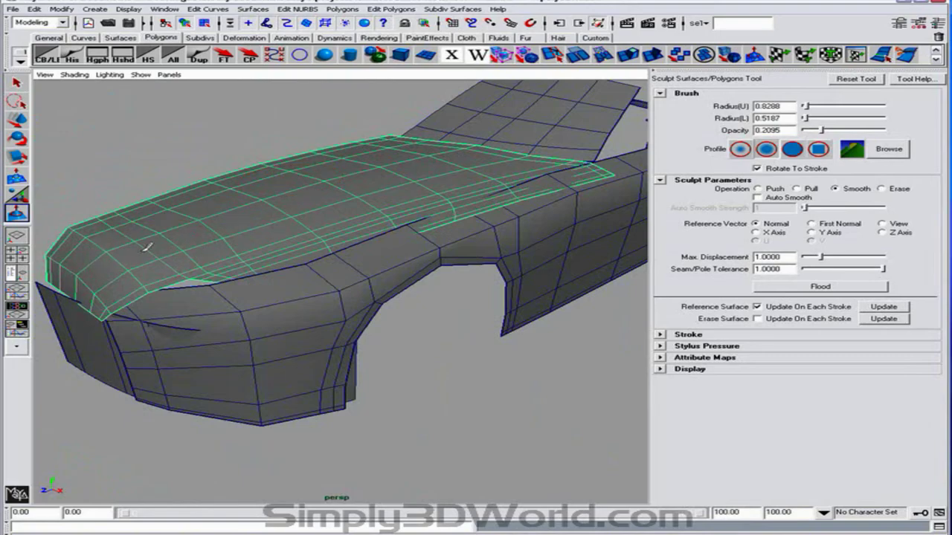
Examine how the combined hood meets the fender from the side and at the front corner.
{"action": "left_click_drag", "start_coordinate": [273, 214], "coordinate": [339, 208], "text": "alt"}
{"action": "mouse_move", "coordinate": [517, 184]}
{"action": "left_mouse_down", "text": "alt"}
{"action": "mouse_move", "coordinate": [473, 200]}
{"action": "mouse_move", "coordinate": [350, 199]}
{"action": "mouse_move", "coordinate": [390, 204]}
{"action": "mouse_move", "coordinate": [463, 187]}
{"action": "mouse_move", "coordinate": [475, 198]}
{"action": "mouse_move", "coordinate": [453, 195]}
{"action": "mouse_move", "coordinate": [453, 166]}
{"action": "mouse_move", "coordinate": [327, 192]}
{"action": "mouse_move", "coordinate": [439, 170]}
{"action": "mouse_move", "coordinate": [253, 186]}
{"action": "left_mouse_up", "text": "alt"}
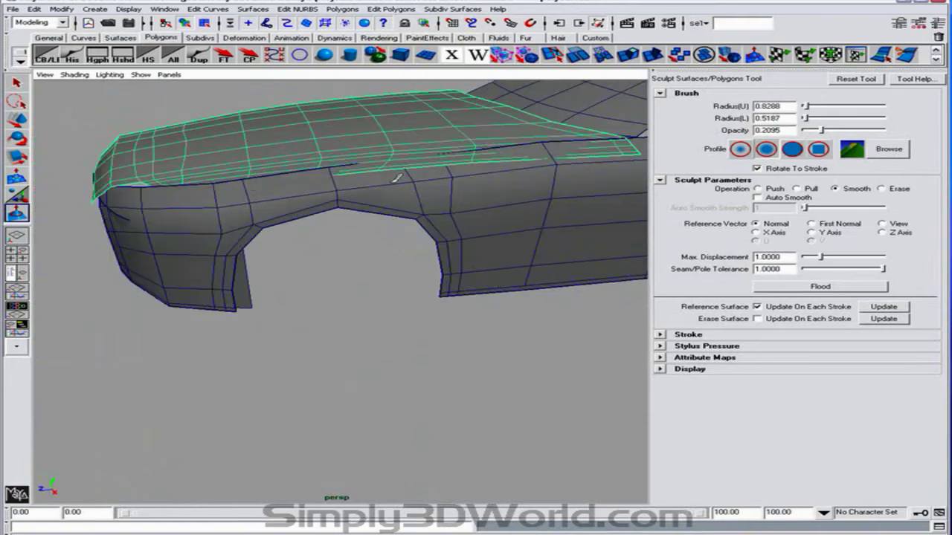
{"action": "left_click_drag", "start_coordinate": [573, 152], "coordinate": [372, 185], "text": "alt"}
{"action": "left_click_drag", "start_coordinate": [442, 145], "coordinate": [431, 195], "text": "alt"}
{"action": "right_click_drag", "start_coordinate": [431, 195], "coordinate": [558, 208], "text": "alt"}
{"action": "left_click_drag", "start_coordinate": [557, 208], "coordinate": [569, 203], "text": "alt"}
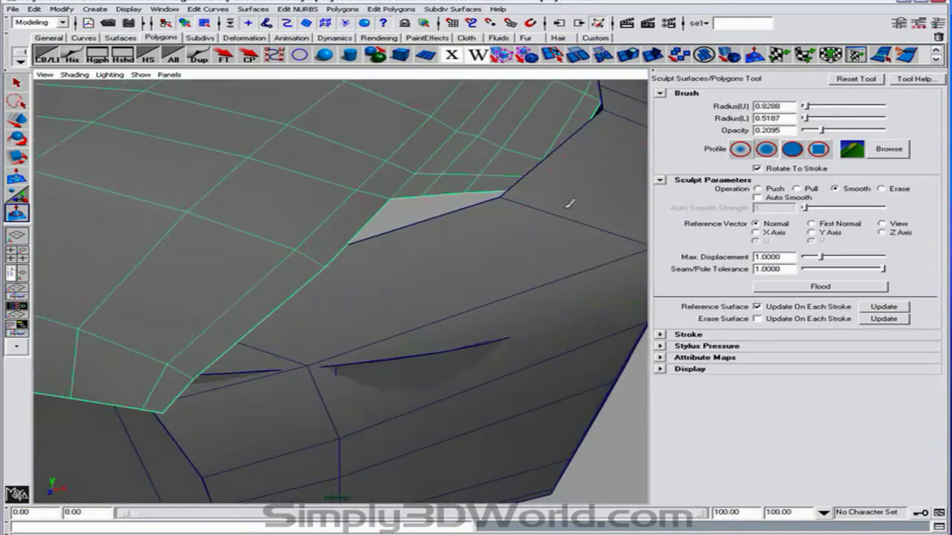
{"action": "right_click_drag", "start_coordinate": [569, 204], "coordinate": [511, 198], "text": "alt"}
{"action": "left_click_drag", "start_coordinate": [431, 186], "coordinate": [362, 208], "text": "alt"}
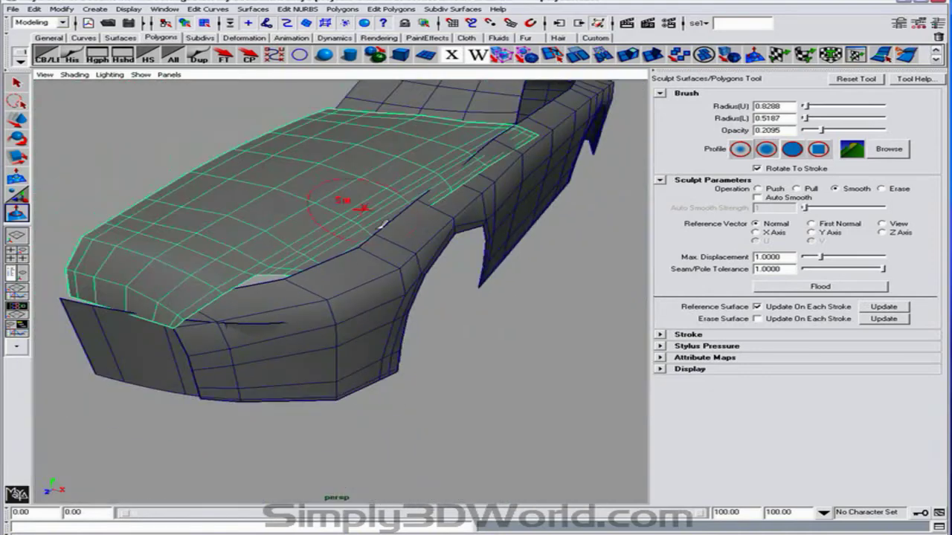
Select the side fender body and show its front part in a full-size top view with the channel box.
{"action": "key", "text": "q"}
{"action": "left_click", "coordinate": [340, 287]}
{"action": "mouse_move", "coordinate": [378, 270]}
{"action": "left_mouse_down", "text": "alt"}
{"action": "mouse_move", "coordinate": [389, 287]}
{"action": "mouse_move", "coordinate": [377, 310]}
{"action": "mouse_move", "coordinate": [351, 314]}
{"action": "left_mouse_up", "text": "alt"}
{"action": "key", "text": "space"}
{"action": "key", "text": "space"}
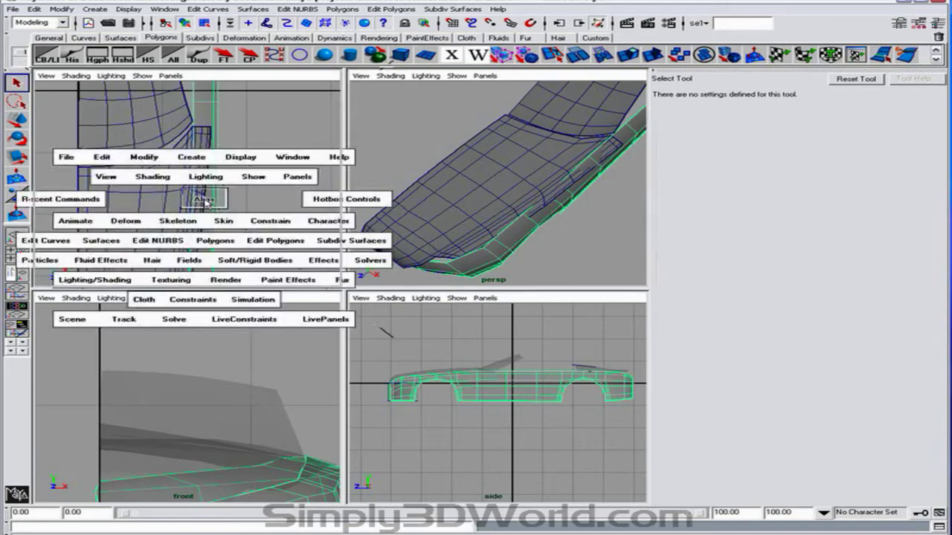
{"action": "middle_click_drag", "start_coordinate": [333, 241], "coordinate": [323, 136], "text": "alt"}
{"action": "right_click_drag", "start_coordinate": [323, 136], "coordinate": [556, 261], "text": "alt"}
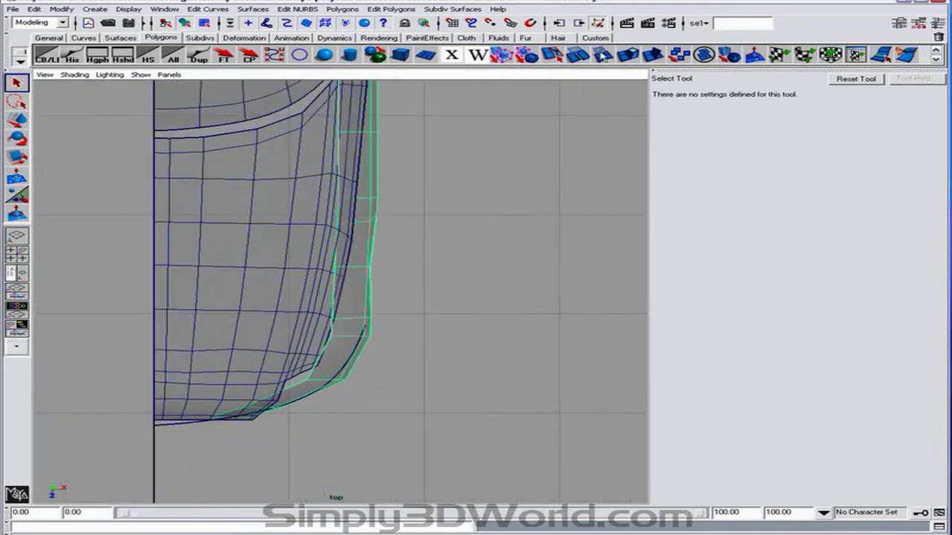
{"action": "left_click", "coordinate": [46, 58]}
Split the fender's top faces lengthwise along the outer edge of the hood strip, ending at the cross edge behind the strip.
{"action": "left_click", "coordinate": [555, 55]}
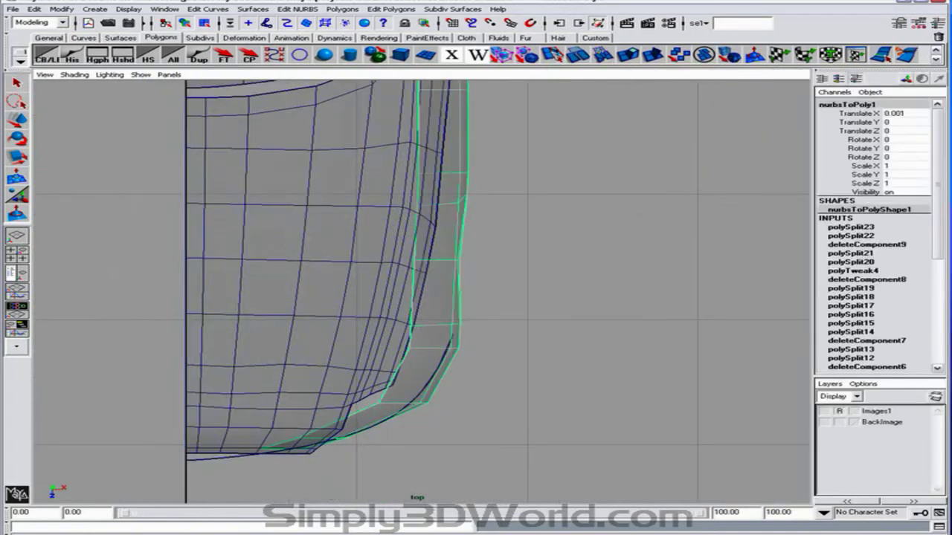
{"action": "right_click_drag", "start_coordinate": [463, 333], "coordinate": [497, 346], "text": "alt"}
{"action": "left_click", "coordinate": [385, 400]}
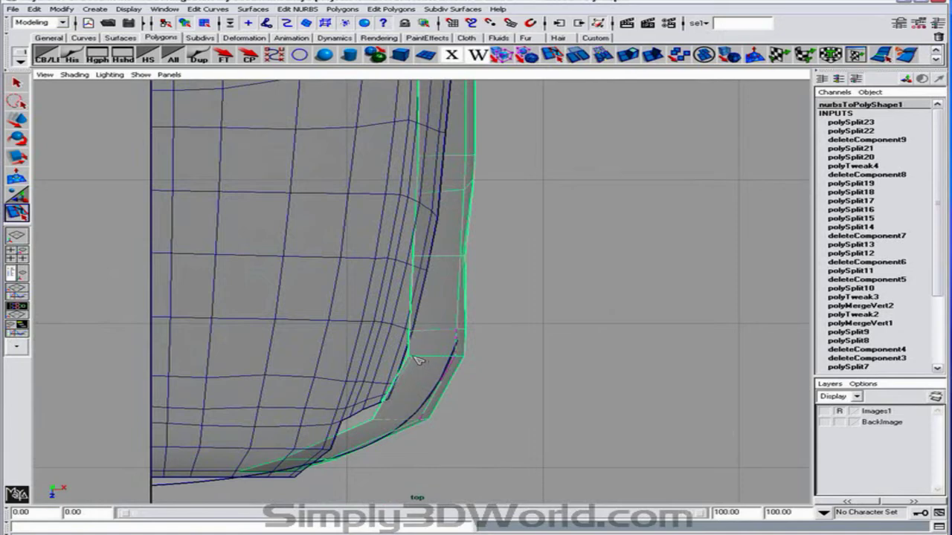
{"action": "left_click", "coordinate": [416, 331]}
{"action": "middle_click_drag", "start_coordinate": [450, 195], "coordinate": [453, 334], "text": "alt"}
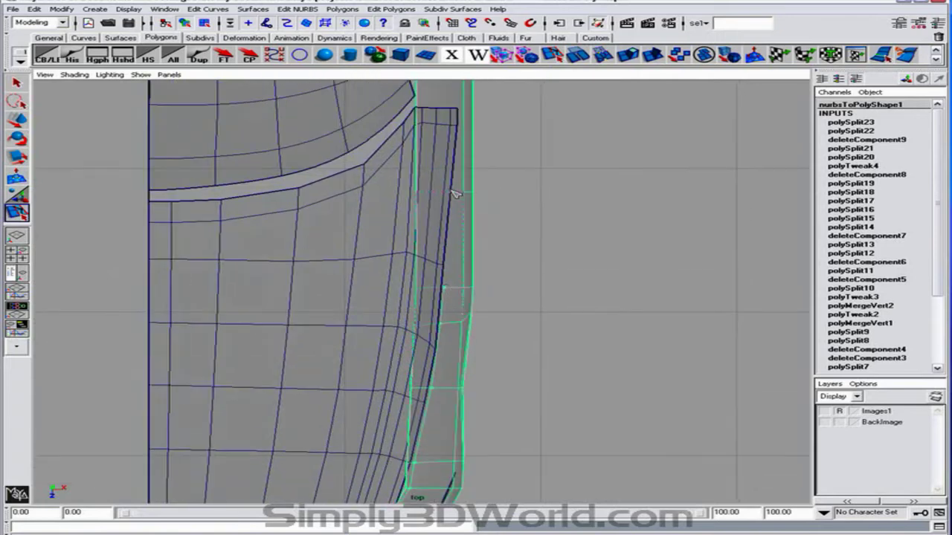
{"action": "middle_click_drag", "start_coordinate": [455, 194], "coordinate": [450, 341], "text": "alt"}
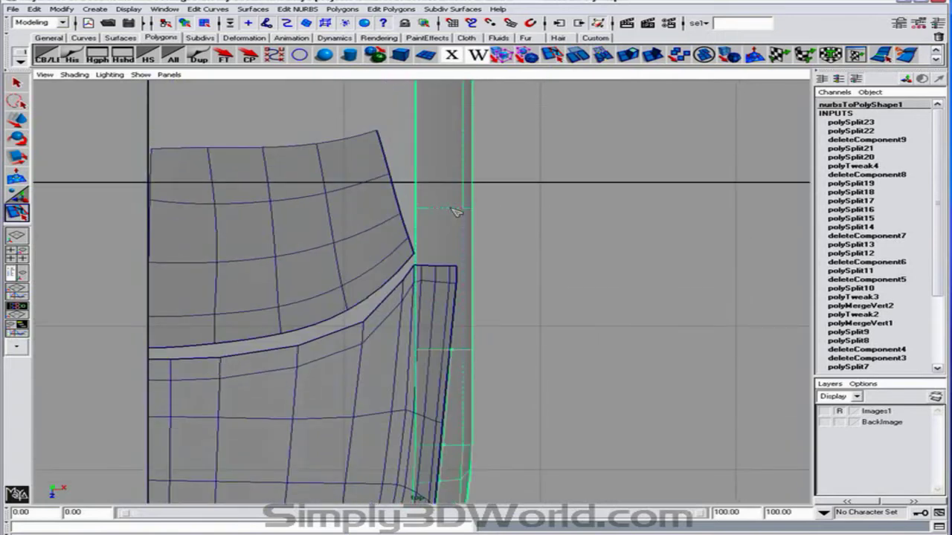
{"action": "left_click_drag", "start_coordinate": [450, 208], "coordinate": [458, 209]}
{"action": "key", "text": "q"}
Split the fender's top with a cross edge in line with the hood strip's rear end and return to the perspective view.
{"action": "left_click", "coordinate": [17, 211]}
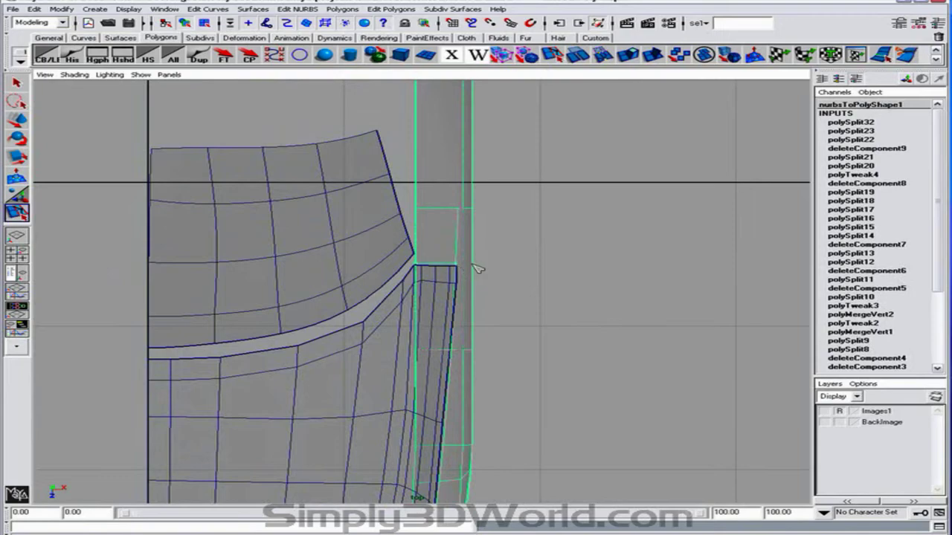
{"action": "key", "text": "space"}
{"action": "key", "text": "space"}
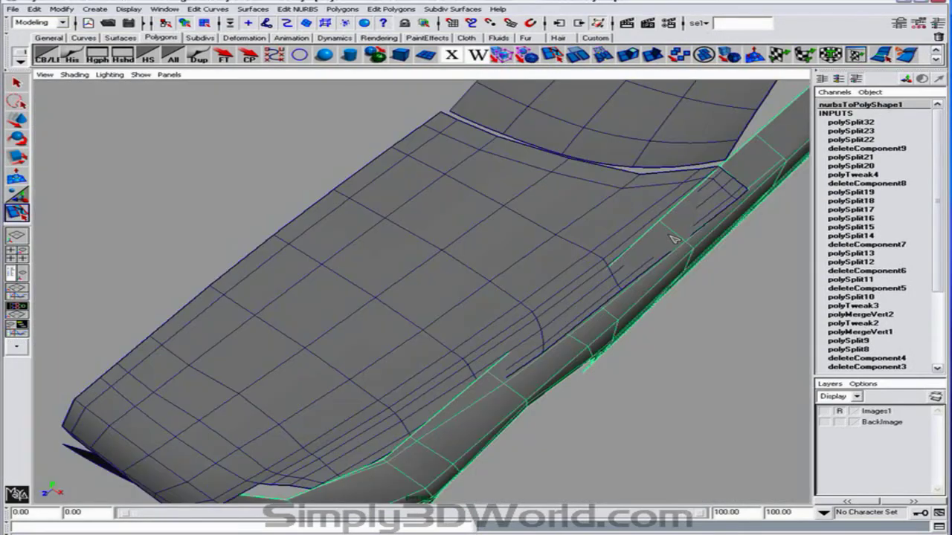
{"action": "left_click_drag", "start_coordinate": [673, 238], "coordinate": [493, 242], "text": "alt"}
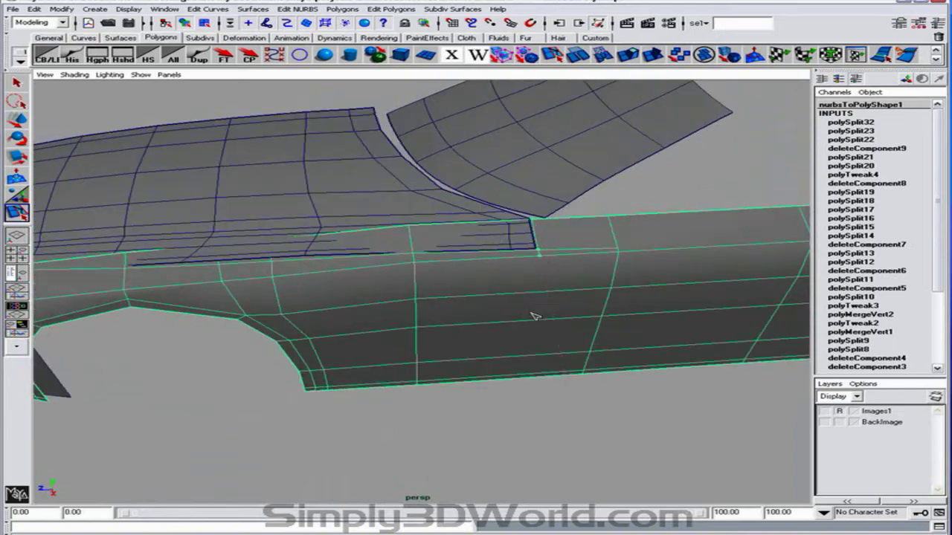
{"action": "left_click_drag", "start_coordinate": [364, 229], "coordinate": [379, 264], "text": "alt"}
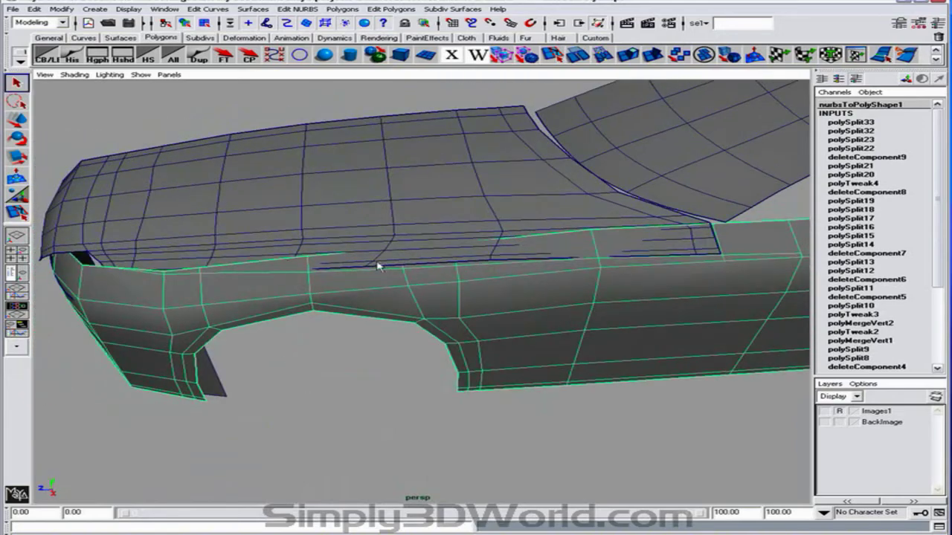
Delete the fender's top faces that lie beneath the hood strip, up to the strip's rear end.
{"action": "right_click", "coordinate": [287, 261]}
{"action": "left_click_drag", "start_coordinate": [244, 238], "coordinate": [237, 250], "text": "alt"}
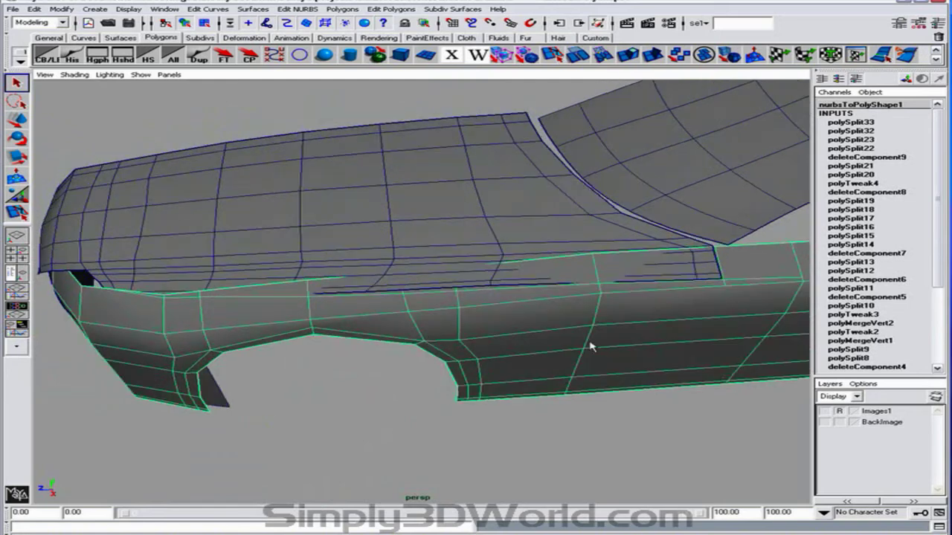
{"action": "right_click_drag", "start_coordinate": [589, 343], "coordinate": [591, 363]}
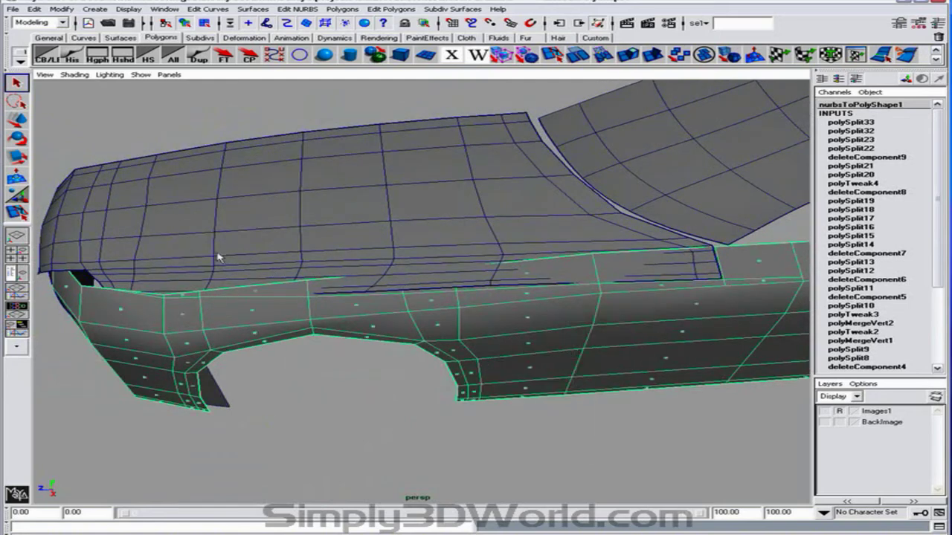
{"action": "left_click", "coordinate": [256, 297]}
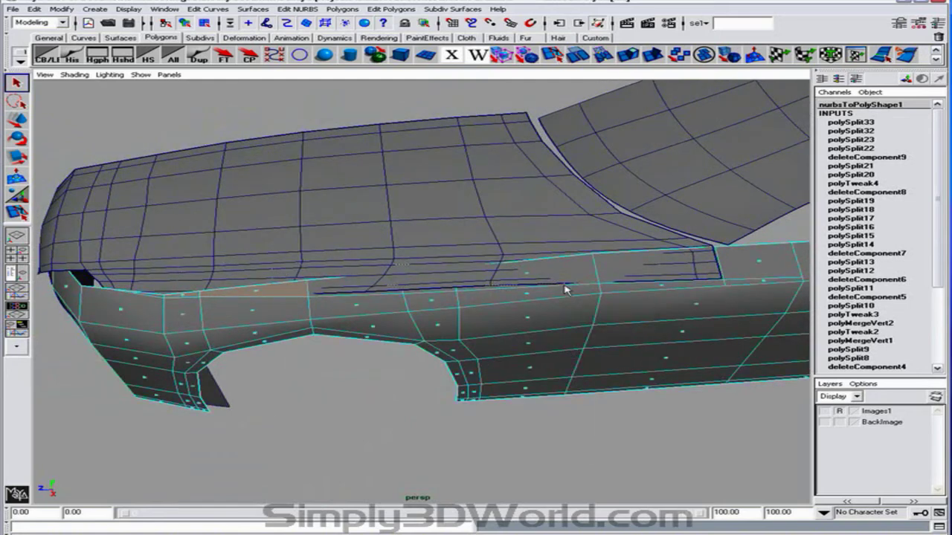
{"action": "left_click", "coordinate": [526, 274], "text": "shift"}
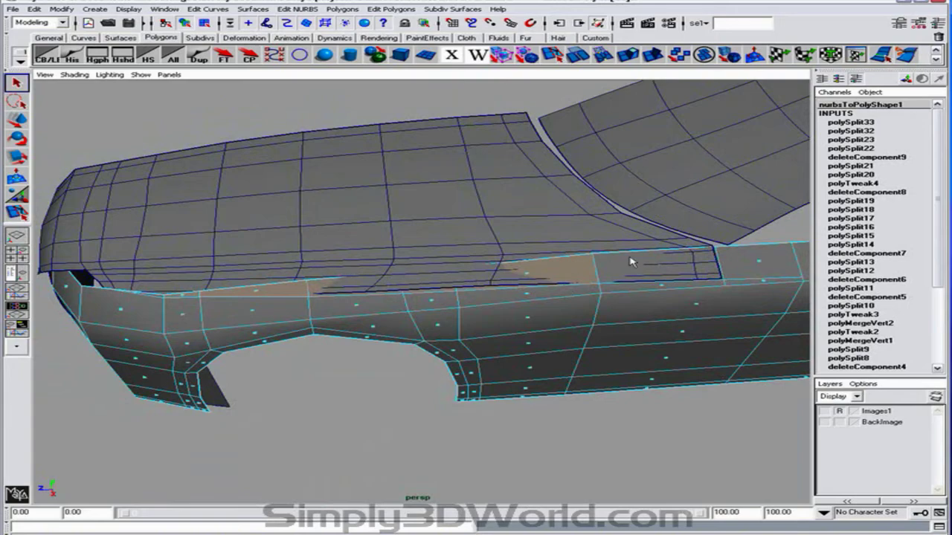
{"action": "middle_click_drag", "start_coordinate": [631, 260], "coordinate": [527, 252], "text": "alt"}
{"action": "left_click_drag", "start_coordinate": [499, 246], "coordinate": [568, 274], "text": "shift"}
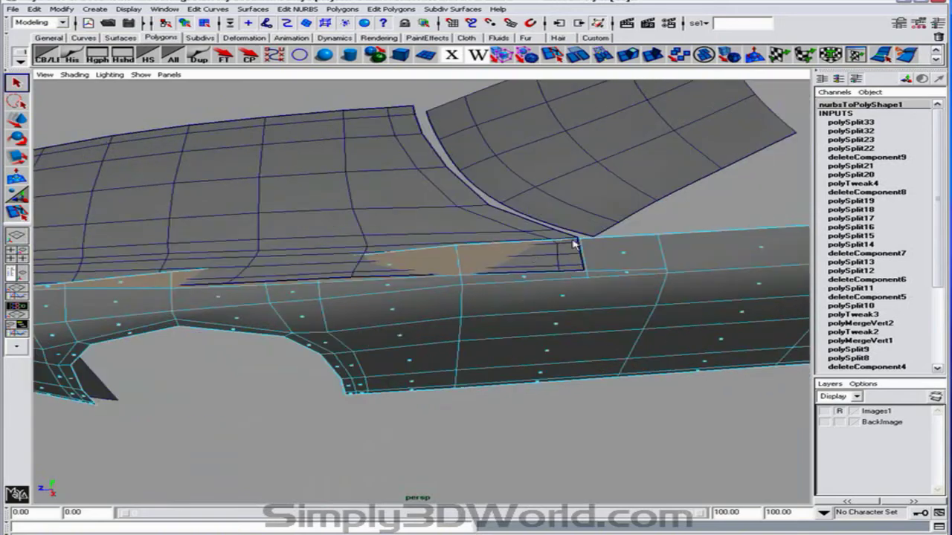
{"action": "key", "text": "Delete"}
Examine the fender's trimmed upper edge against the hood strip, from the whole body to the front corner.
{"action": "left_click_drag", "start_coordinate": [455, 258], "coordinate": [557, 245], "text": "alt"}
{"action": "right_click_drag", "start_coordinate": [557, 245], "coordinate": [414, 236], "text": "alt"}
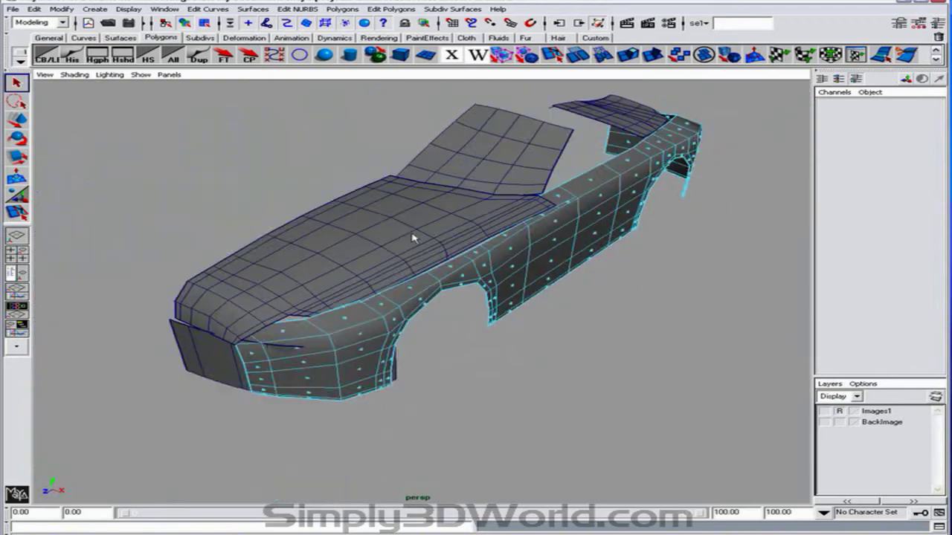
{"action": "left_click_drag", "start_coordinate": [414, 236], "coordinate": [556, 253], "text": "alt"}
{"action": "right_click_drag", "start_coordinate": [555, 252], "coordinate": [525, 246], "text": "alt"}
{"action": "left_click_drag", "start_coordinate": [525, 246], "coordinate": [395, 247], "text": "alt"}
{"action": "middle_click_drag", "start_coordinate": [394, 247], "coordinate": [430, 220], "text": "alt"}
{"action": "scroll", "coordinate": [376, 264], "scroll_direction": "up", "scroll_amount": 3}
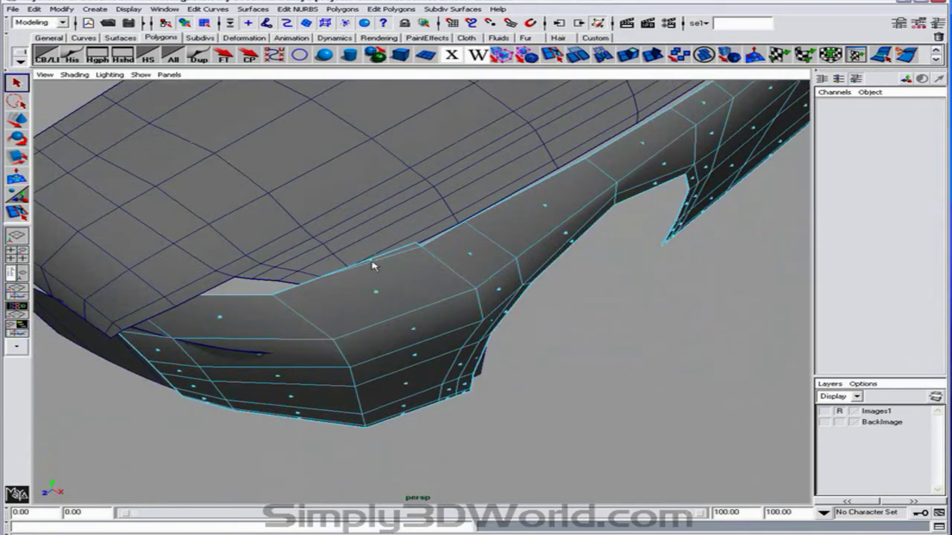
Delete the leftover sliver along the fender's upper edge and split the fender's side from top to bottom just behind its front corner.
{"action": "left_click", "coordinate": [371, 261]}
{"action": "key", "text": "Delete"}
{"action": "left_click", "coordinate": [15, 213]}
{"action": "left_click_drag", "start_coordinate": [340, 278], "coordinate": [356, 267], "text": "alt"}
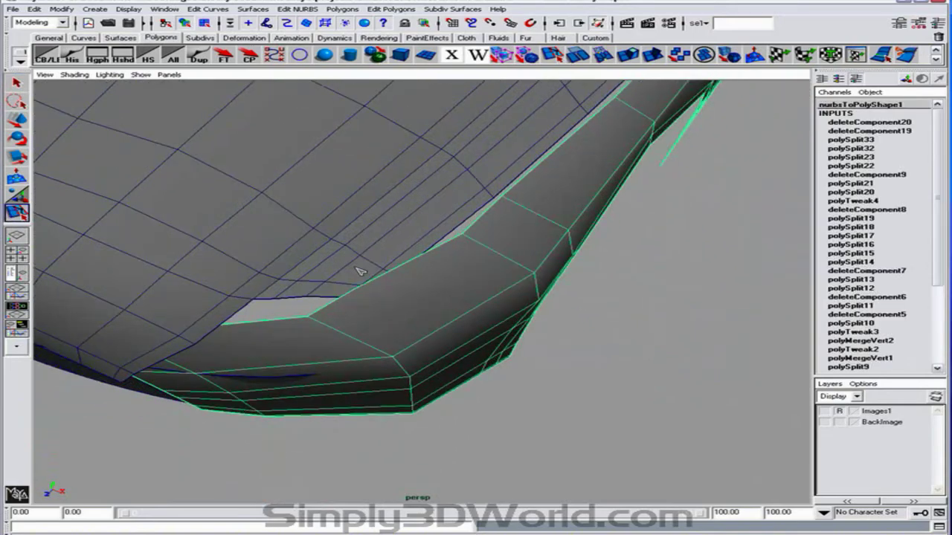
{"action": "left_click", "coordinate": [426, 342]}
{"action": "left_click_drag", "start_coordinate": [425, 340], "coordinate": [415, 234], "text": "alt"}
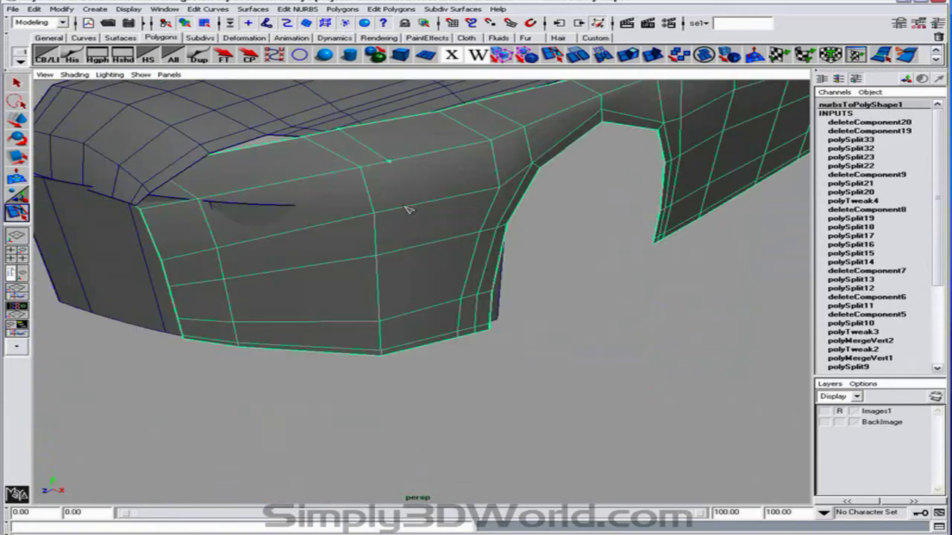
{"action": "left_click", "coordinate": [410, 248]}
{"action": "left_click", "coordinate": [421, 340]}
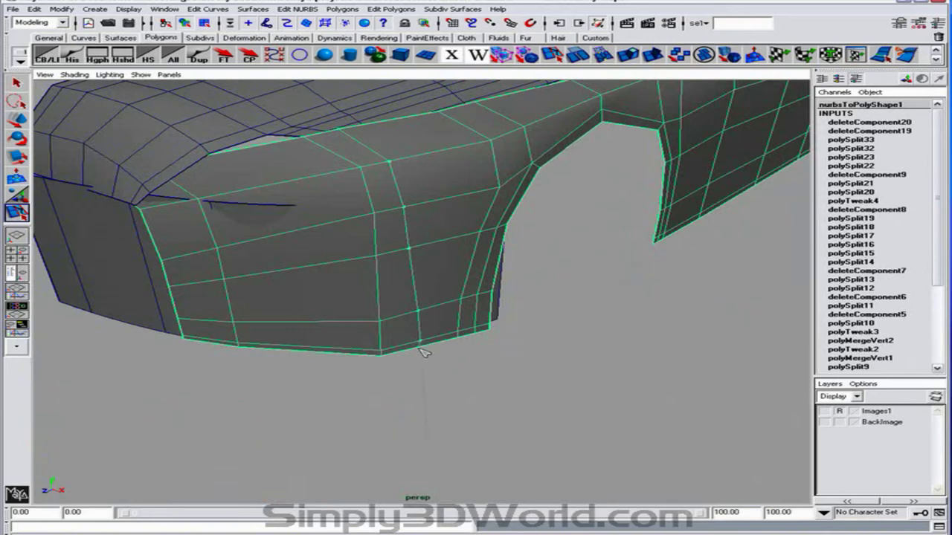
{"action": "key", "text": "q"}
Split the fender's side with a second vertical edge, between the new one and the wheel arch, from the hood strip to the bottom.
{"action": "left_click", "coordinate": [17, 212]}
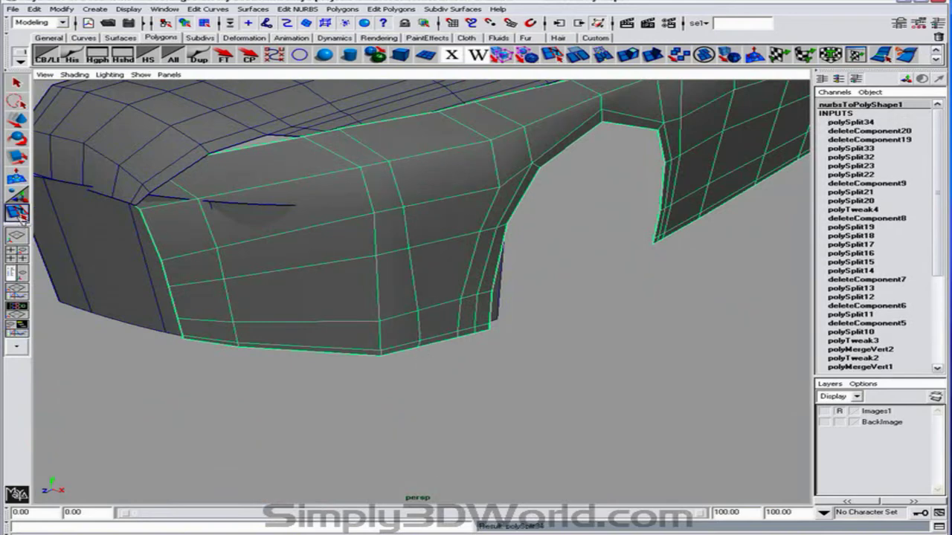
{"action": "left_click_drag", "start_coordinate": [82, 259], "coordinate": [212, 265], "text": "alt"}
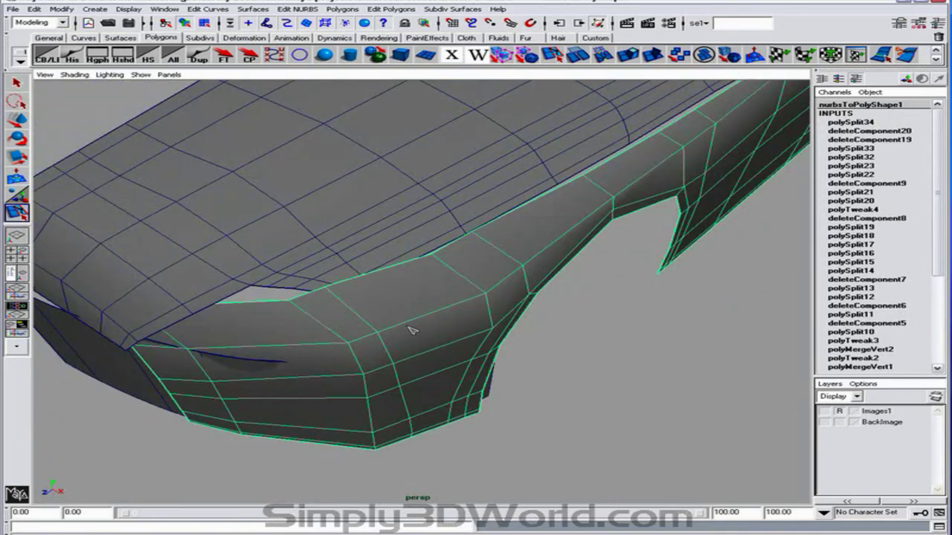
{"action": "left_click_drag", "start_coordinate": [408, 325], "coordinate": [411, 290], "text": "alt"}
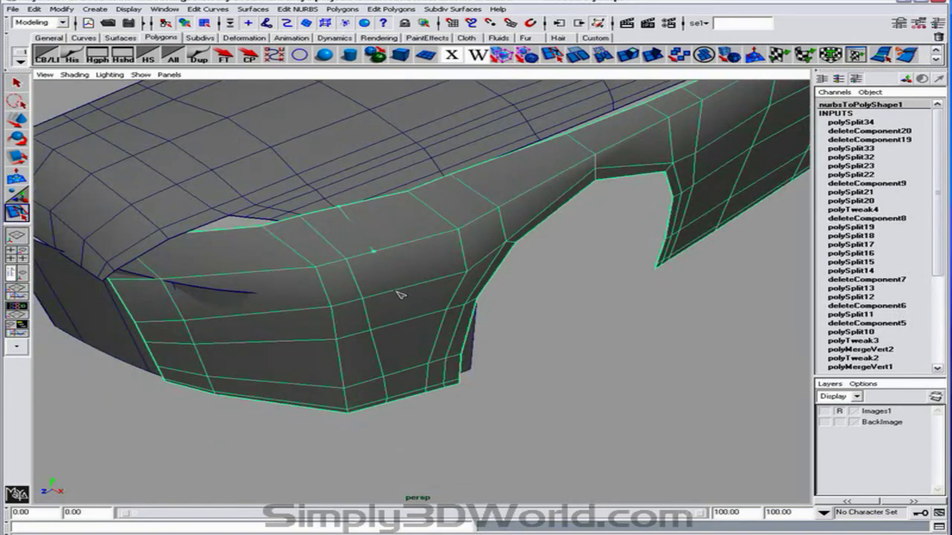
{"action": "left_click", "coordinate": [408, 325]}
{"action": "left_click", "coordinate": [411, 371]}
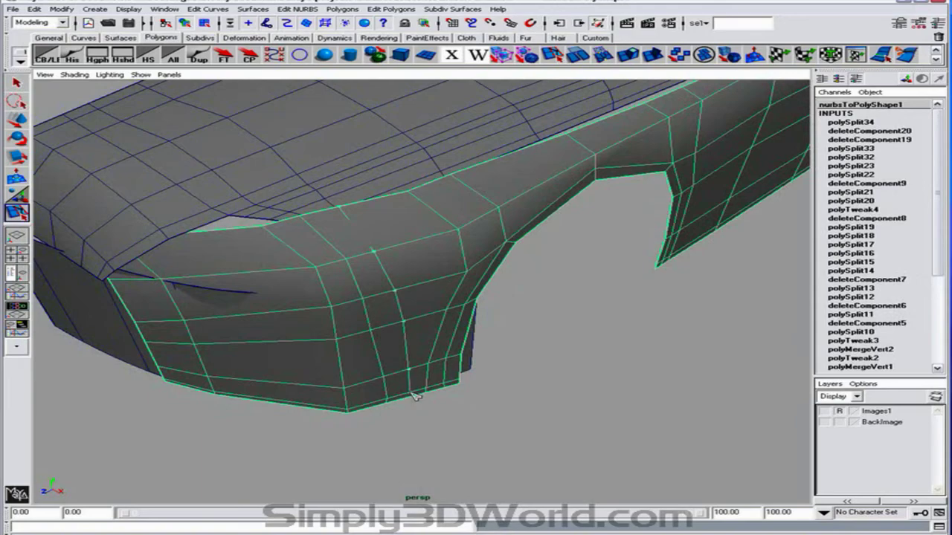
{"action": "key", "text": "q"}
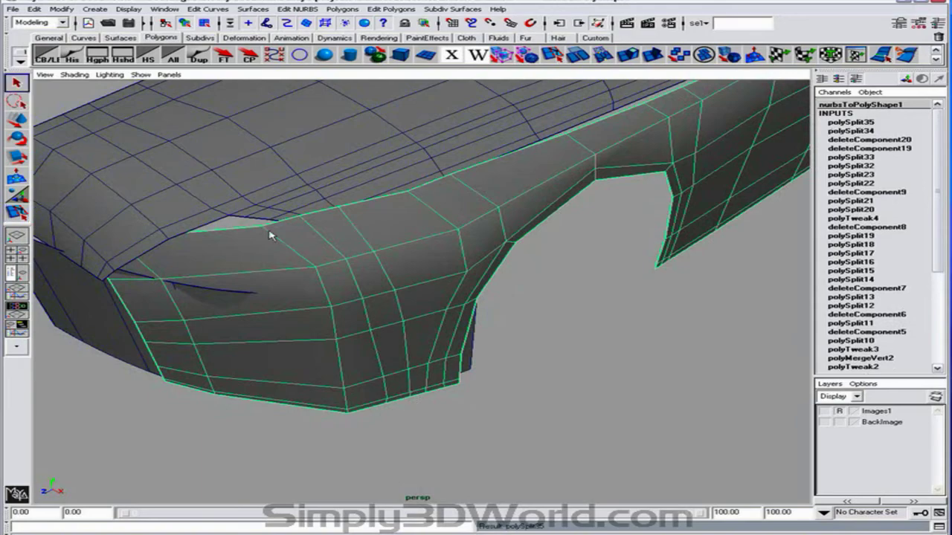
Split the hood with a cross edge from the fender's front cross edge over the strip to the hood's centerline.
{"action": "left_click_drag", "start_coordinate": [270, 236], "coordinate": [281, 270], "text": "alt"}
{"action": "left_click_drag", "start_coordinate": [341, 342], "coordinate": [363, 351], "text": "alt"}
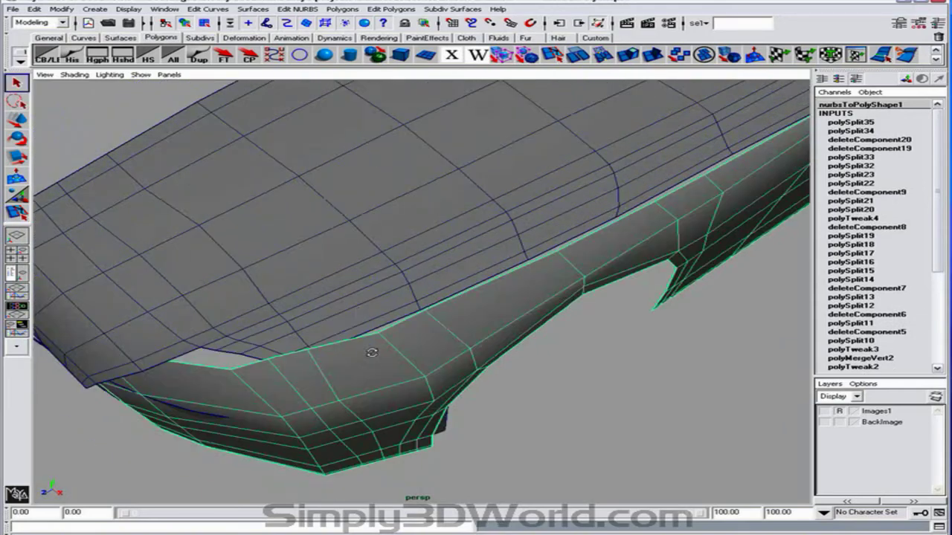
{"action": "left_click", "coordinate": [354, 299]}
{"action": "key", "text": "y"}
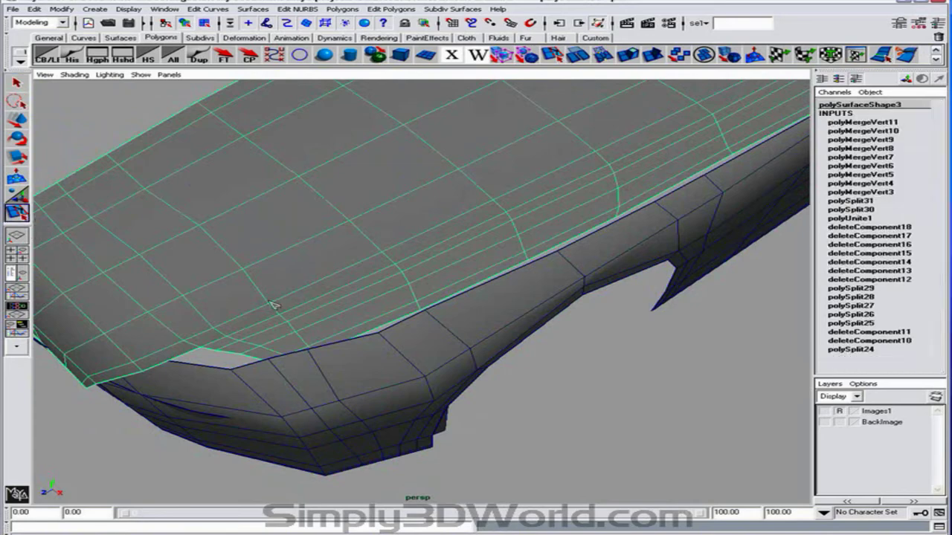
{"action": "left_click", "coordinate": [356, 308]}
{"action": "left_click", "coordinate": [343, 296]}
{"action": "left_click", "coordinate": [325, 278]}
{"action": "left_click", "coordinate": [294, 246]}
{"action": "left_click", "coordinate": [249, 201]}
{"action": "left_click", "coordinate": [195, 162]}
{"action": "key", "text": "Return"}
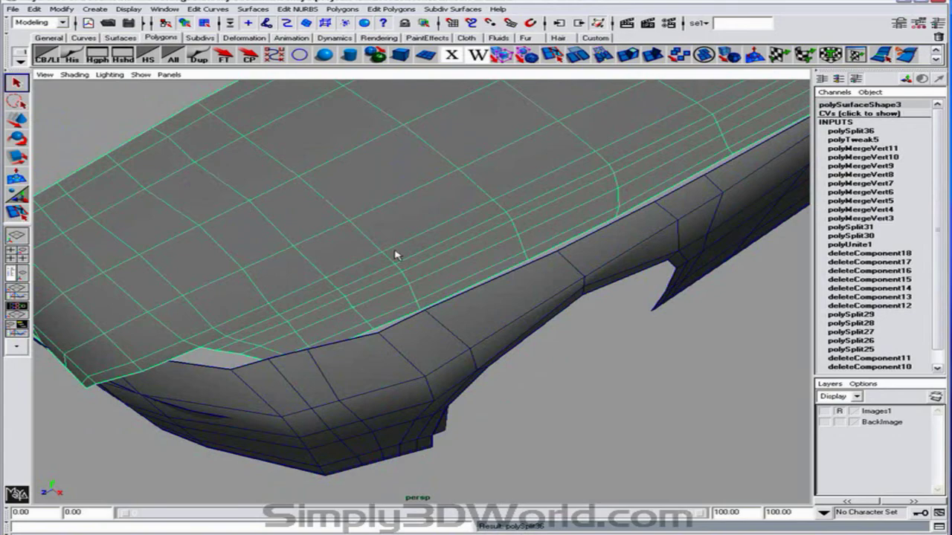
Split the hood strip above the wheel arch with two straight edges that continue the hood's cross edges to the matching fender edges.
{"action": "left_click_drag", "start_coordinate": [394, 255], "coordinate": [406, 283], "text": "alt"}
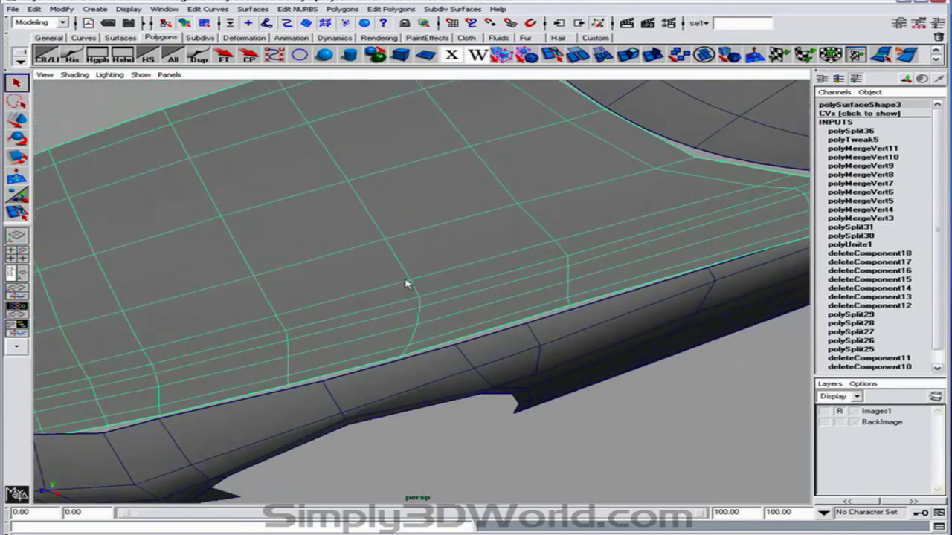
{"action": "left_click", "coordinate": [16, 212]}
{"action": "left_click", "coordinate": [413, 283]}
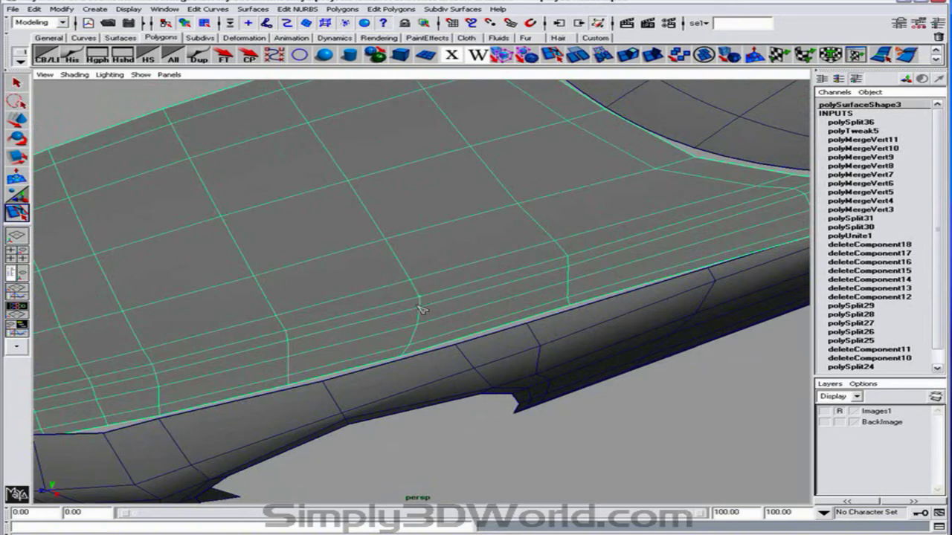
{"action": "left_click", "coordinate": [437, 320]}
{"action": "key", "text": "q"}
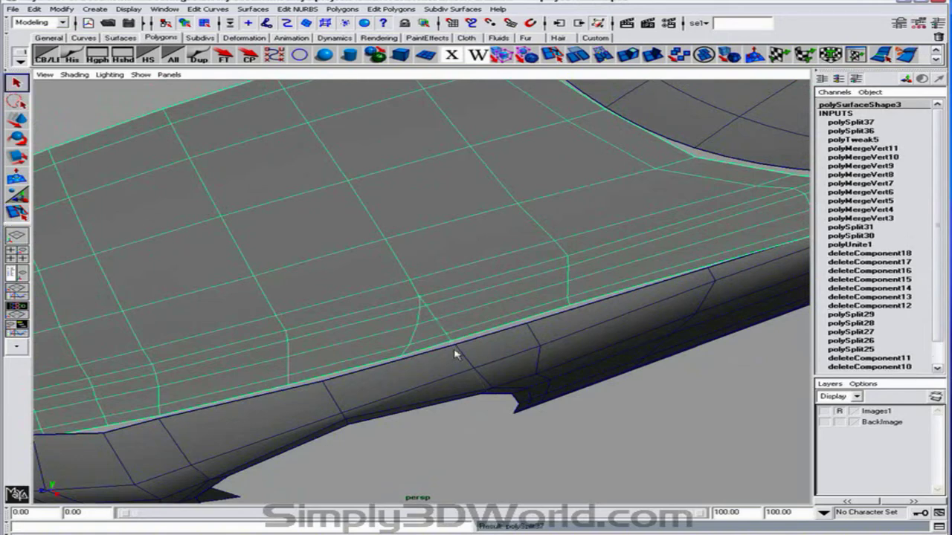
{"action": "left_click", "coordinate": [19, 214]}
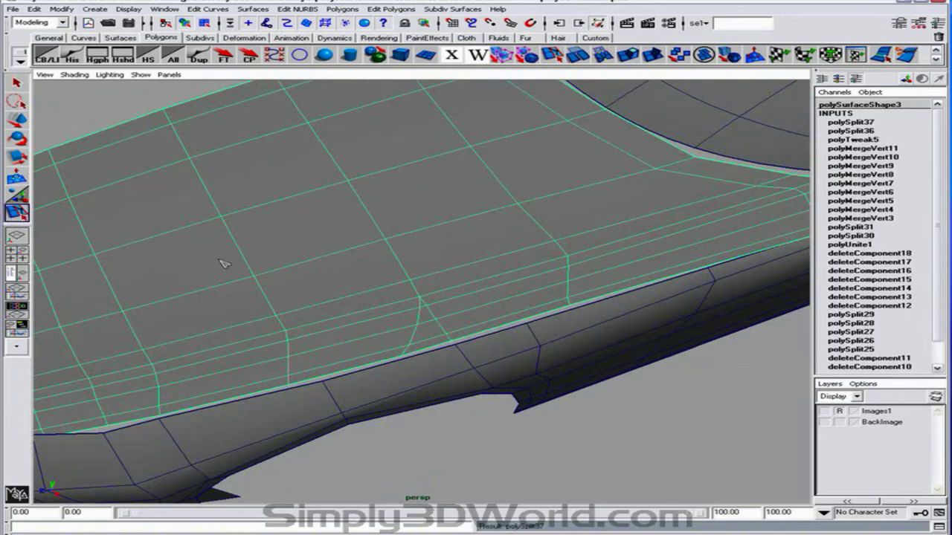
{"action": "left_click", "coordinate": [287, 330]}
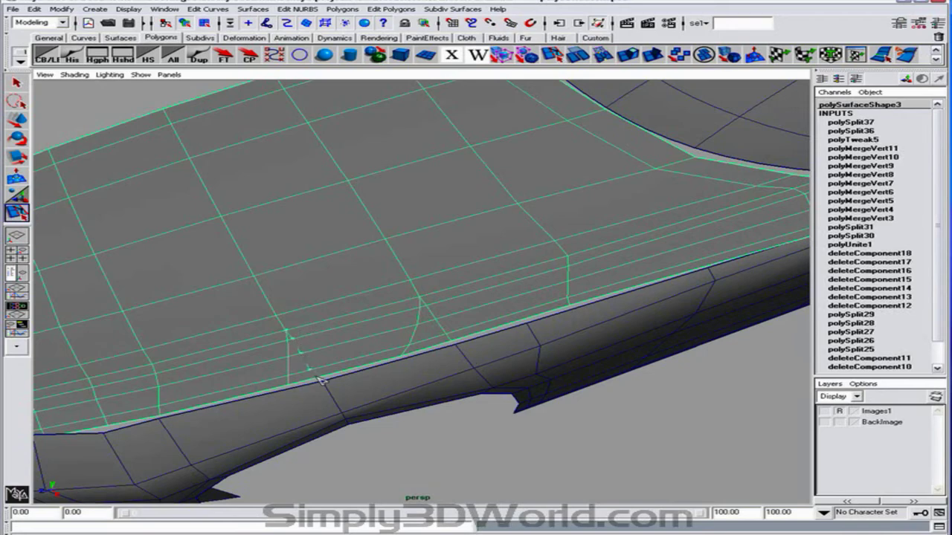
{"action": "key", "text": "q"}
Delete the two old bent edges across the hood strip above the wheel arch and the vertices they leave behind.
{"action": "right_click", "coordinate": [294, 345]}
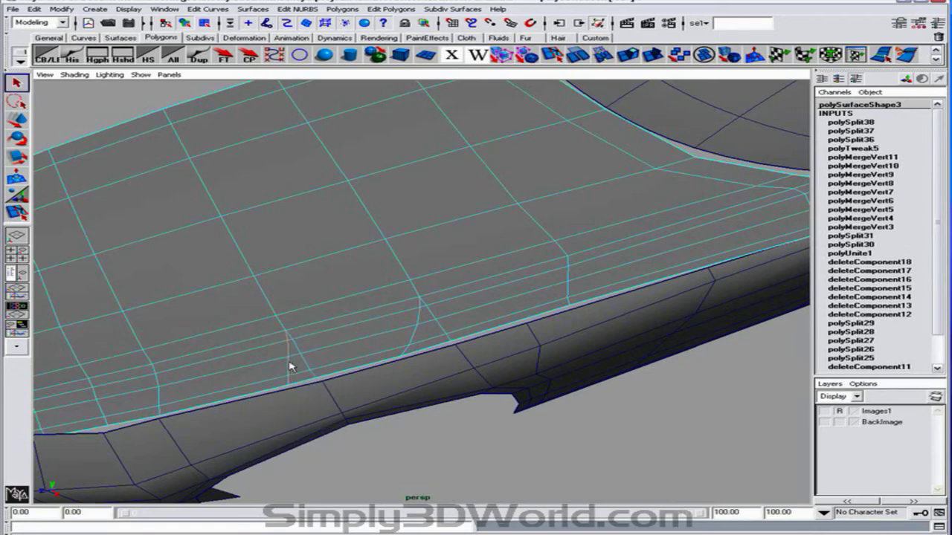
{"action": "right_click_drag", "start_coordinate": [295, 346], "coordinate": [325, 395]}
{"action": "right_click_drag", "start_coordinate": [420, 311], "coordinate": [420, 311]}
{"action": "left_click", "coordinate": [420, 311]}
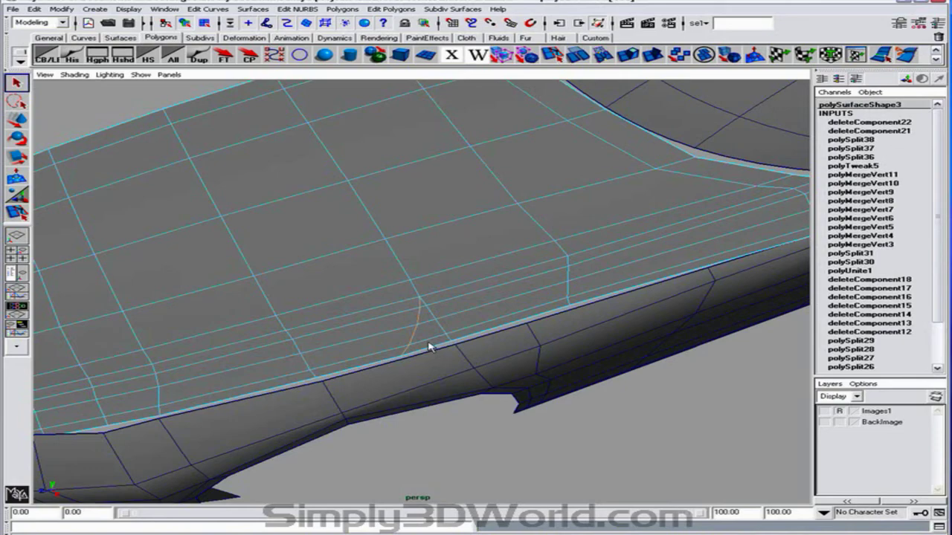
{"action": "key", "text": "Delete"}
{"action": "right_click_drag", "start_coordinate": [413, 301], "coordinate": [363, 275]}
{"action": "left_click_drag", "start_coordinate": [451, 379], "coordinate": [453, 380]}
{"action": "key", "text": "Delete"}
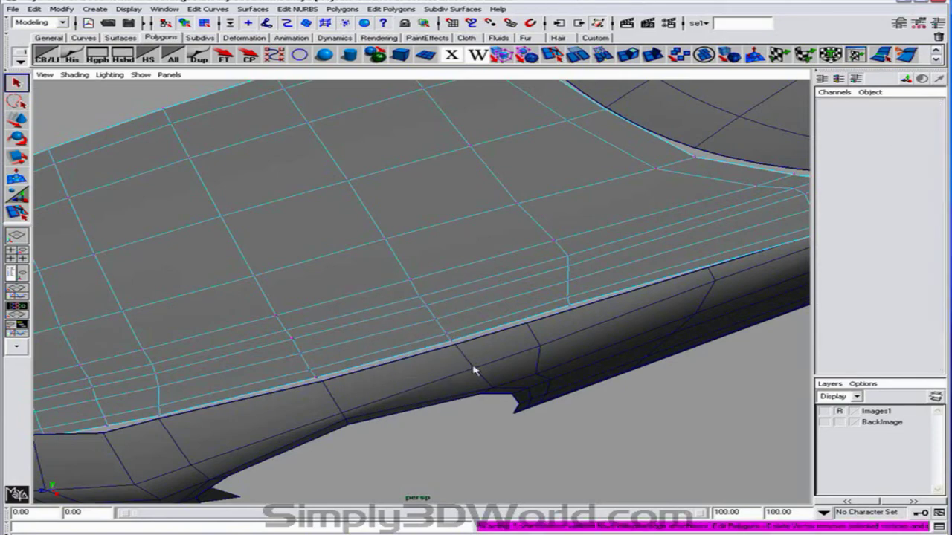
Split the rear of the hood with a cross edge from the fender's edge behind the wheel arch up to the hood's centerline.
{"action": "left_click_drag", "start_coordinate": [550, 326], "coordinate": [490, 334], "text": "alt"}
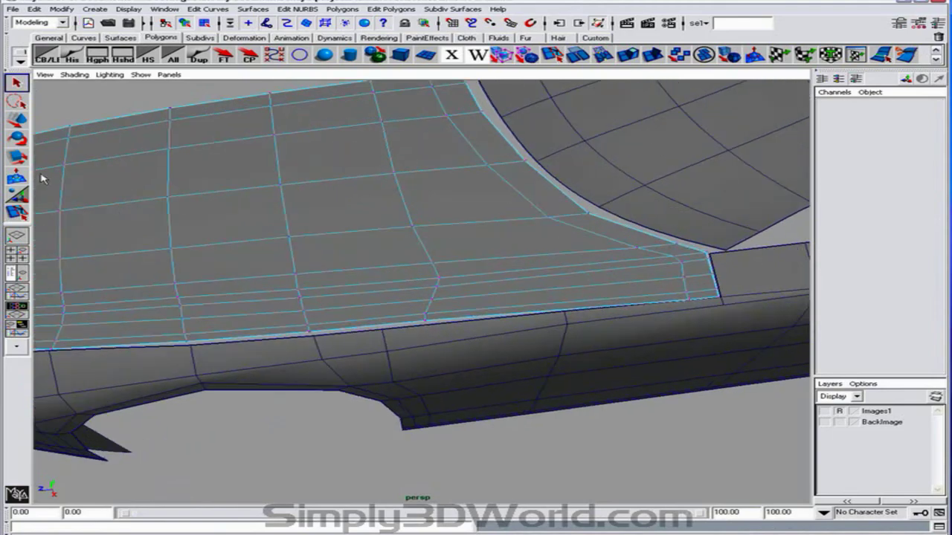
{"action": "left_click", "coordinate": [19, 214]}
{"action": "scroll", "coordinate": [457, 298], "scroll_direction": "up", "scroll_amount": 3}
{"action": "middle_click_drag", "start_coordinate": [485, 302], "coordinate": [476, 315], "text": "alt"}
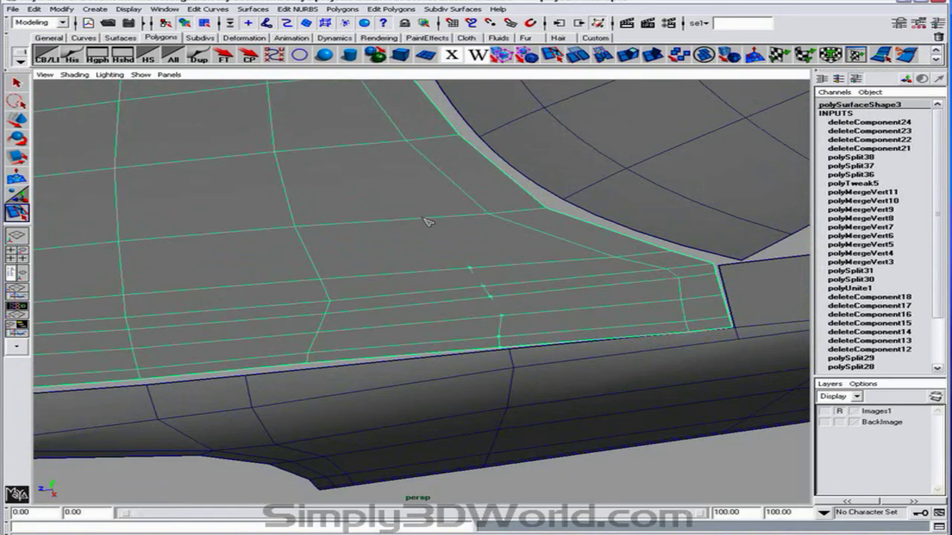
{"action": "left_click_drag", "start_coordinate": [401, 206], "coordinate": [456, 293], "text": "alt"}
{"action": "left_click", "coordinate": [474, 328]}
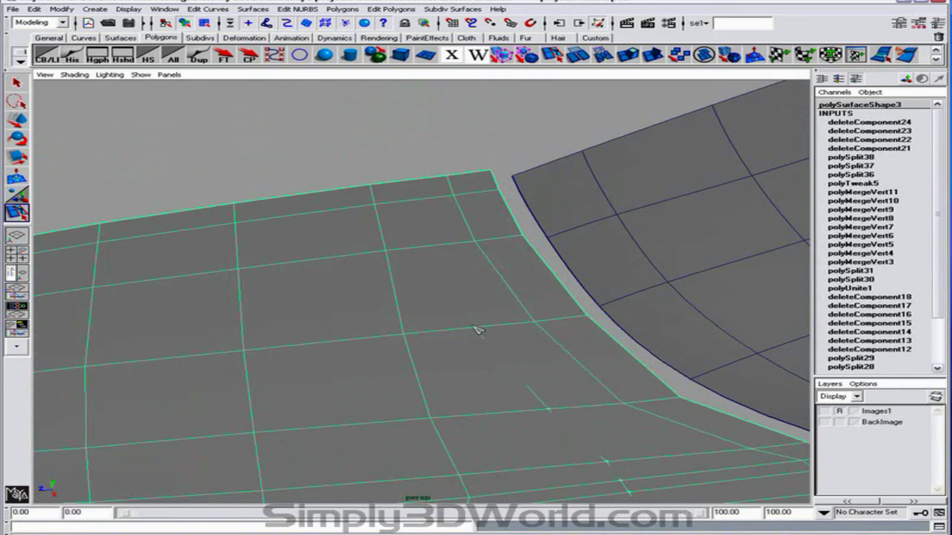
{"action": "left_click", "coordinate": [430, 246]}
{"action": "left_click", "coordinate": [416, 199]}
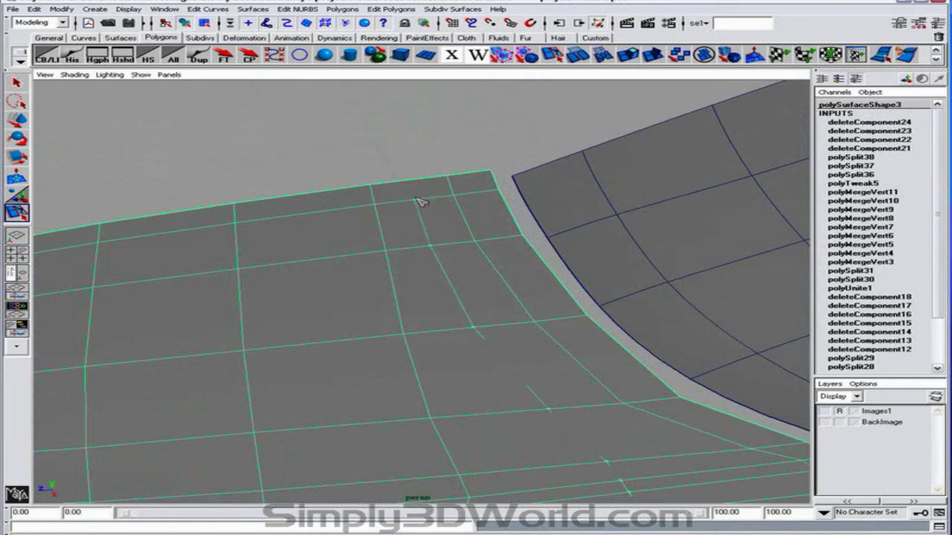
{"action": "key", "text": "Return"}
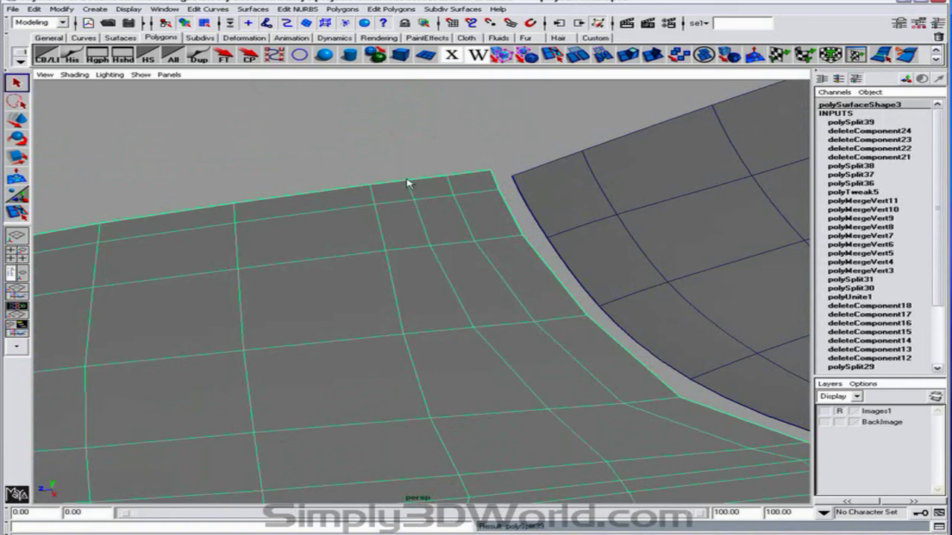
Split the hood with a cross edge in line with the fender edge at the rear of the wheel arch, up to the centerline.
{"action": "left_click_drag", "start_coordinate": [414, 390], "coordinate": [404, 288], "text": "alt"}
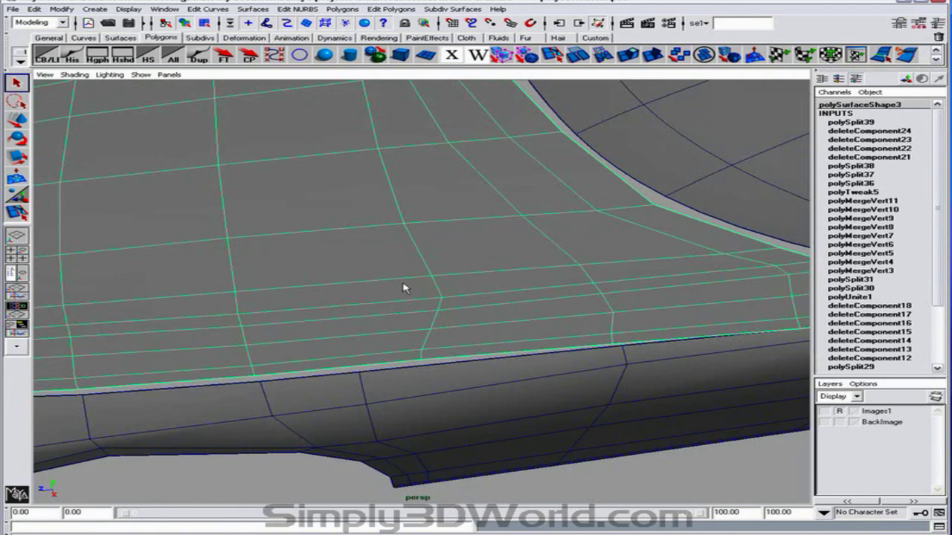
{"action": "left_click", "coordinate": [16, 211]}
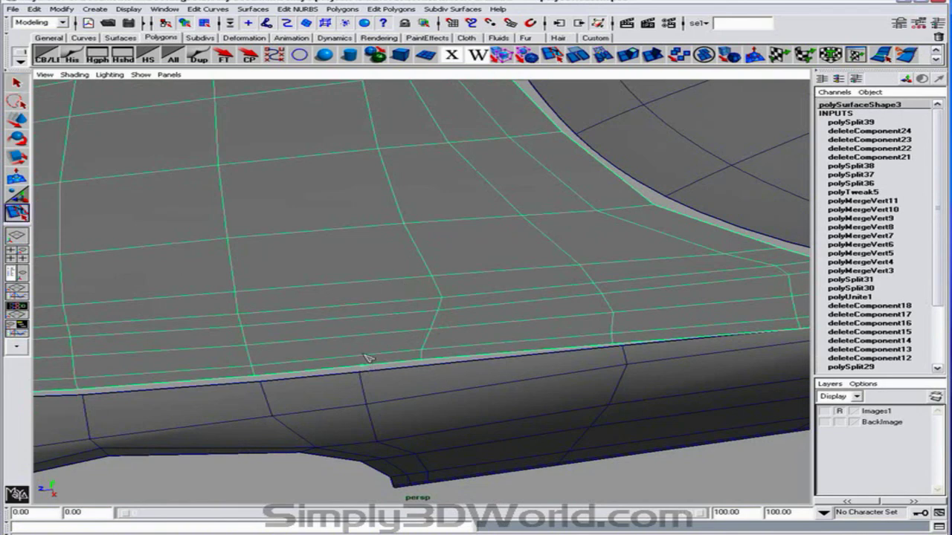
{"action": "left_click", "coordinate": [363, 329]}
{"action": "left_click", "coordinate": [363, 316]}
{"action": "left_click", "coordinate": [363, 304]}
{"action": "left_click", "coordinate": [363, 231]}
{"action": "left_click_drag", "start_coordinate": [363, 202], "coordinate": [408, 323], "text": "alt"}
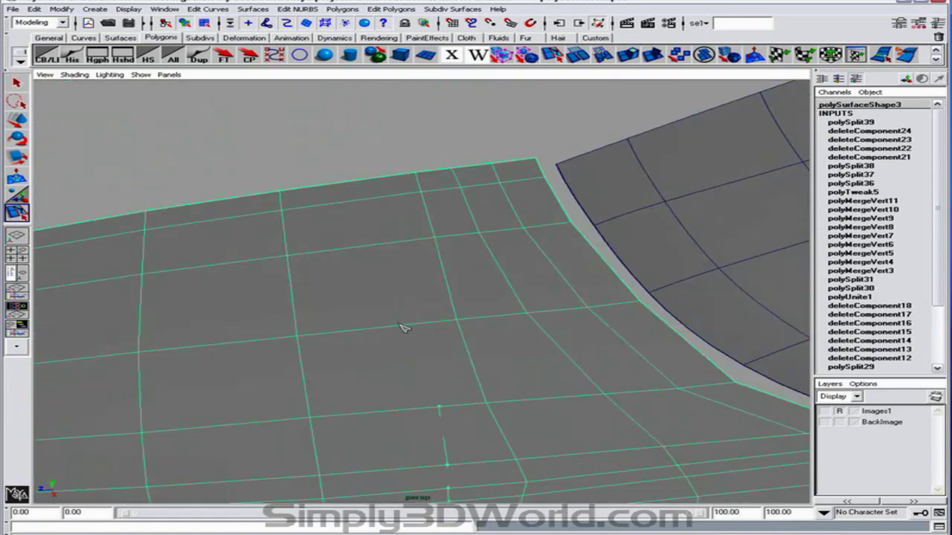
{"action": "left_click", "coordinate": [413, 325]}
{"action": "left_click", "coordinate": [398, 243]}
{"action": "left_click", "coordinate": [387, 189]}
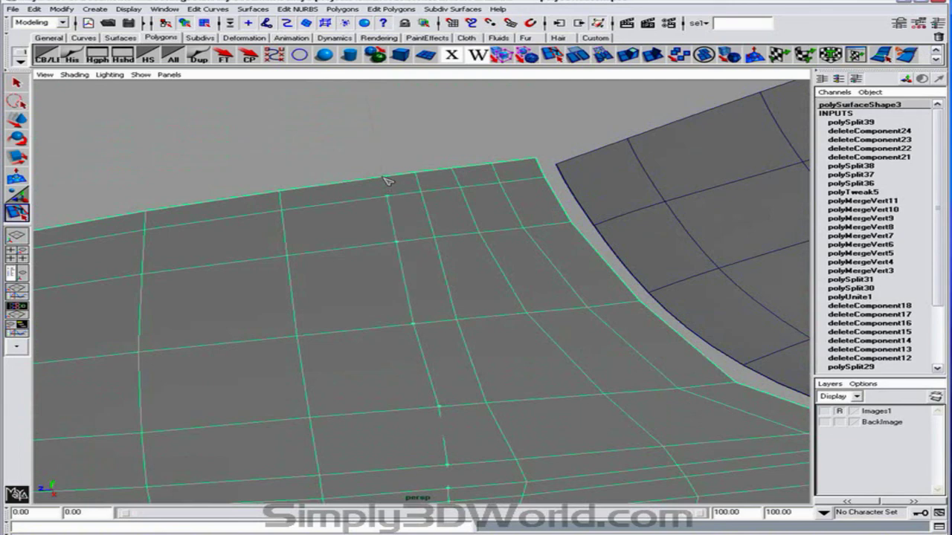
{"action": "key", "text": "Return"}
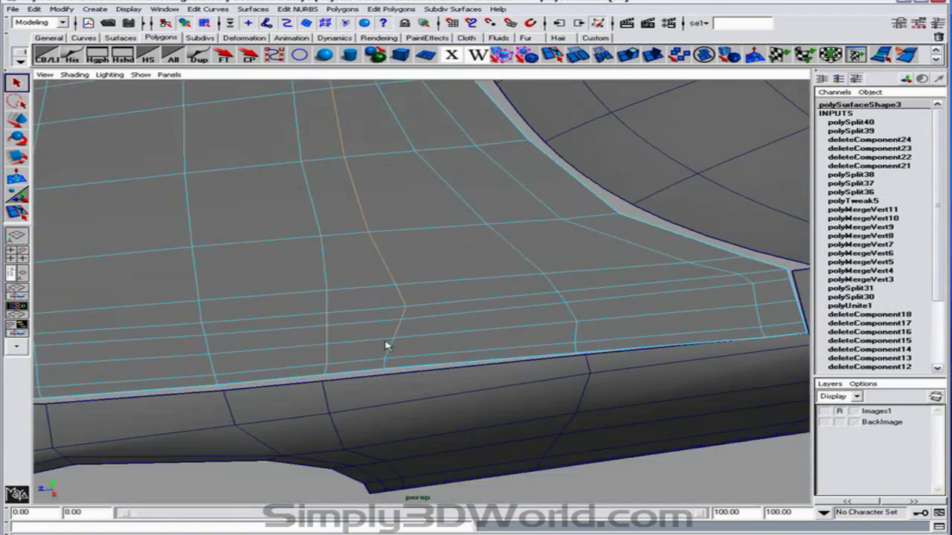
Delete the hood's old cross edge just behind the new one together with the vertices it leaves behind.
{"action": "left_click", "coordinate": [462, 357]}
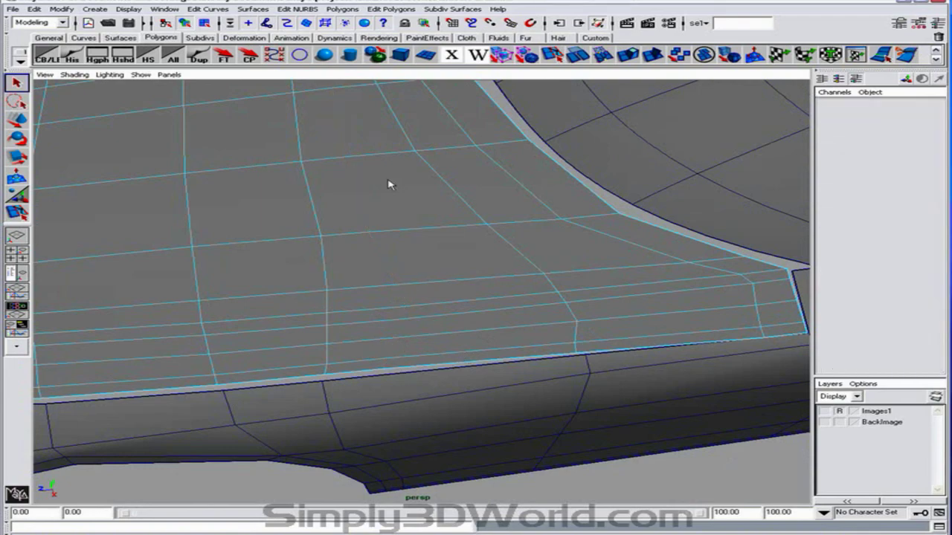
{"action": "right_click_drag", "start_coordinate": [388, 185], "coordinate": [346, 187]}
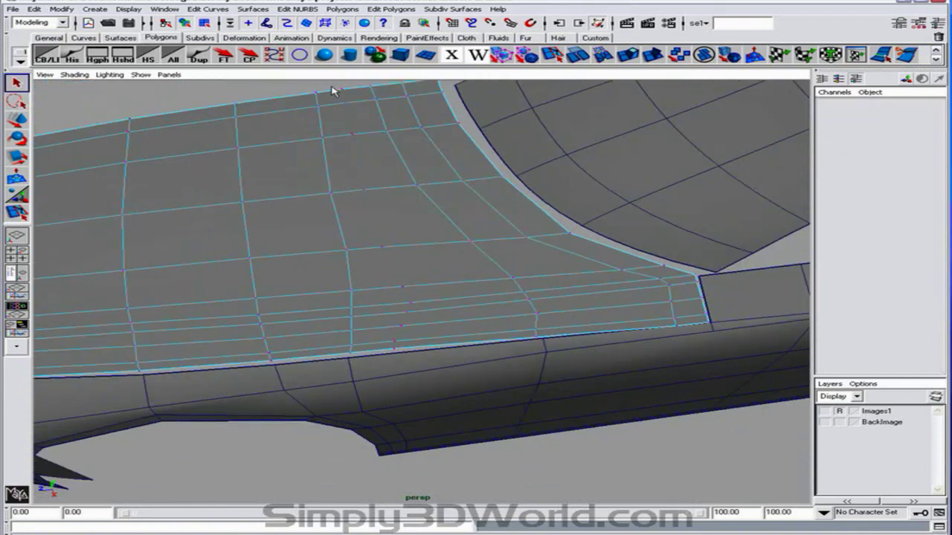
{"action": "left_click_drag", "start_coordinate": [333, 91], "coordinate": [477, 379]}
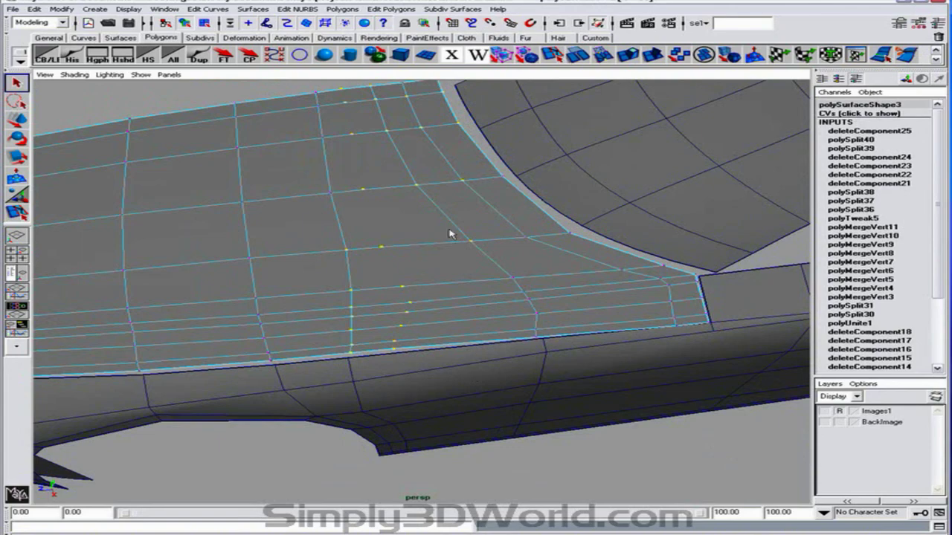
{"action": "mouse_move", "coordinate": [449, 233]}
{"action": "left_mouse_down", "text": "alt"}
{"action": "mouse_move", "coordinate": [435, 193]}
{"action": "mouse_move", "coordinate": [437, 233]}
{"action": "left_mouse_up", "text": "alt"}
{"action": "key", "text": "Delete"}
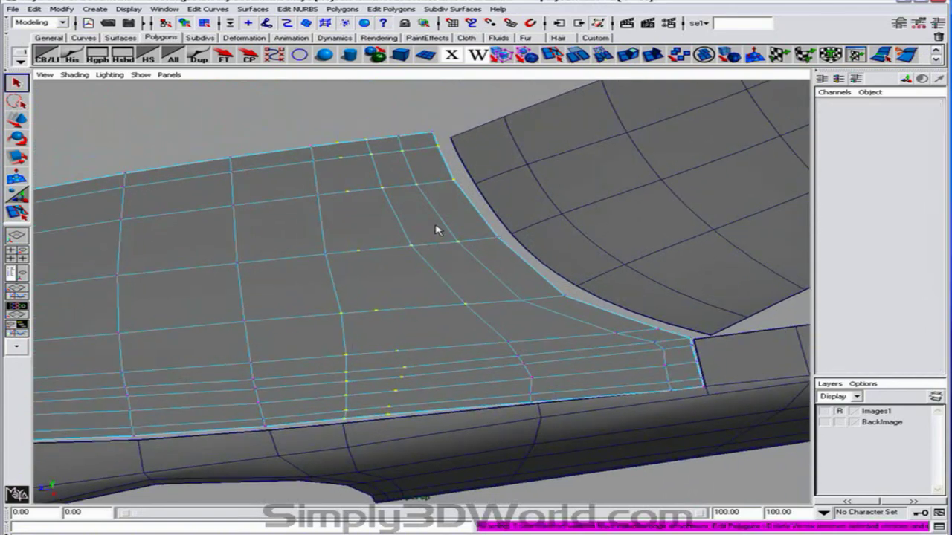
{"action": "left_click_drag", "start_coordinate": [427, 350], "coordinate": [468, 319], "text": "alt"}
{"action": "right_click_drag", "start_coordinate": [468, 320], "coordinate": [557, 334], "text": "alt"}
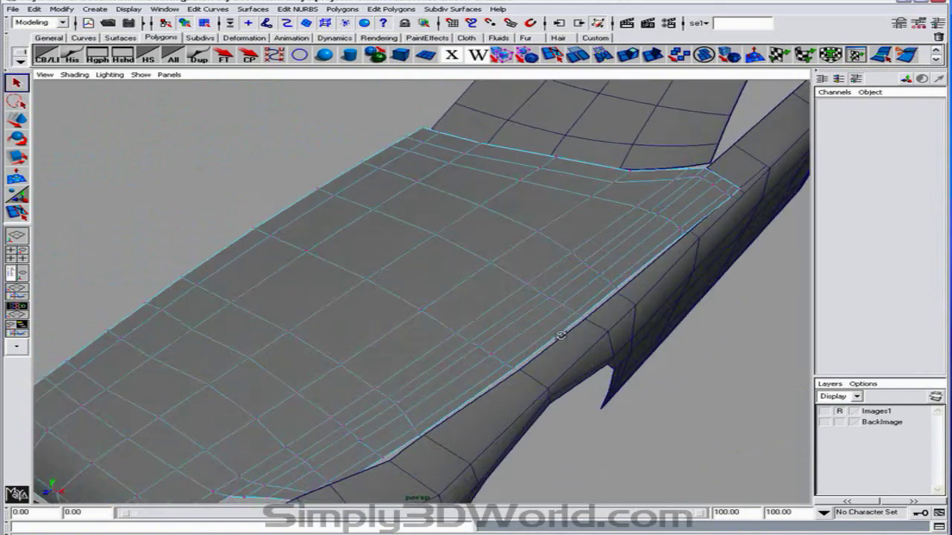